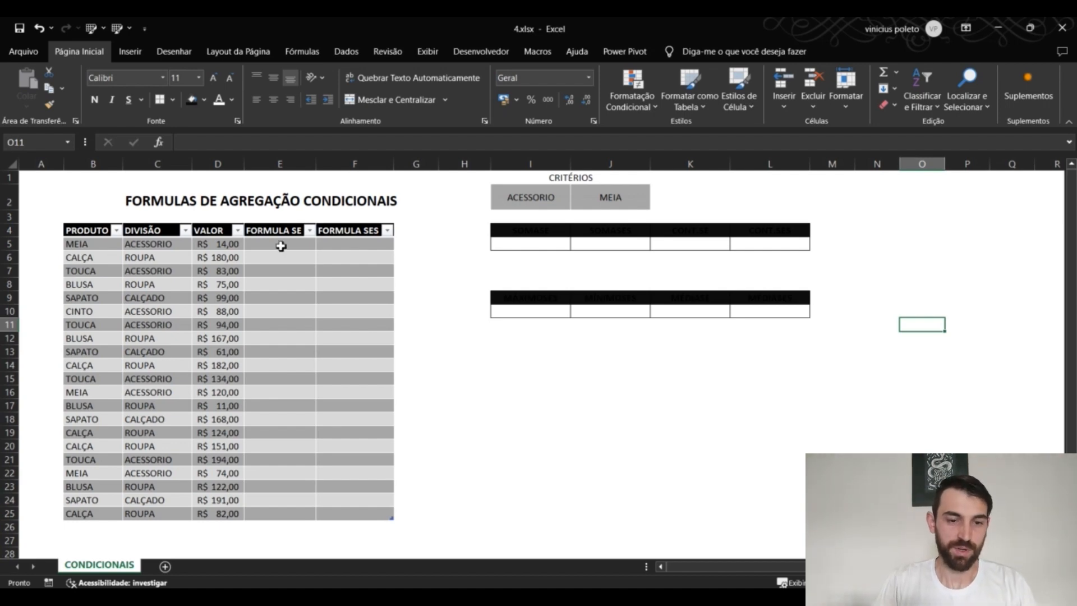
# Start an SE formula in the first FORMULA SE cell that tests whether the row's VALOR is greater than 100.
pyautogui.click(282, 246)
pyautogui.write('=SE')
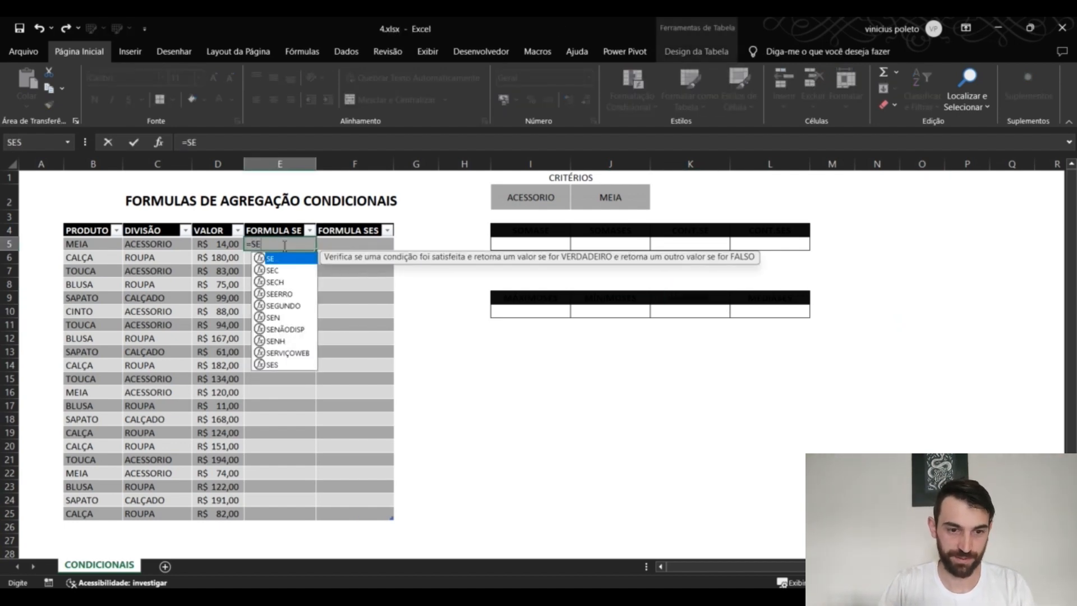
pyautogui.write('(')
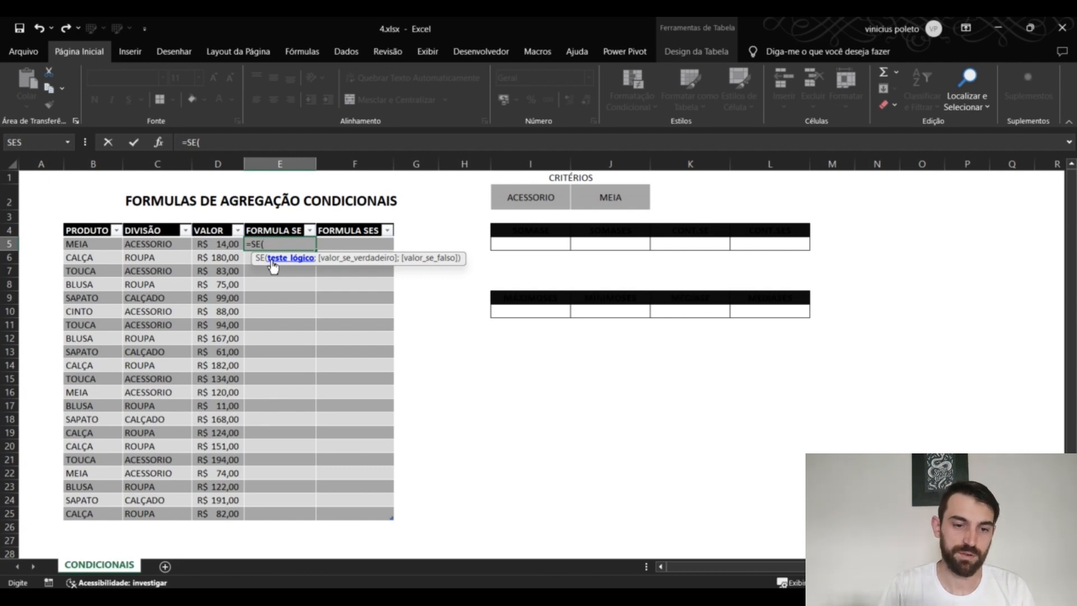
pyautogui.click(213, 244)
pyautogui.write('>')
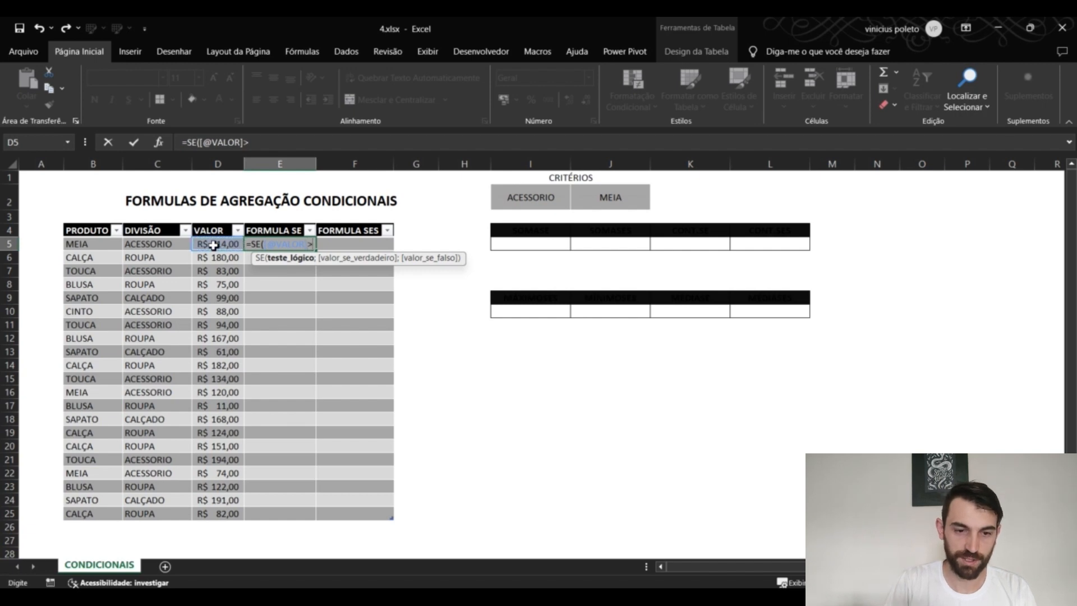
pyautogui.write('10')
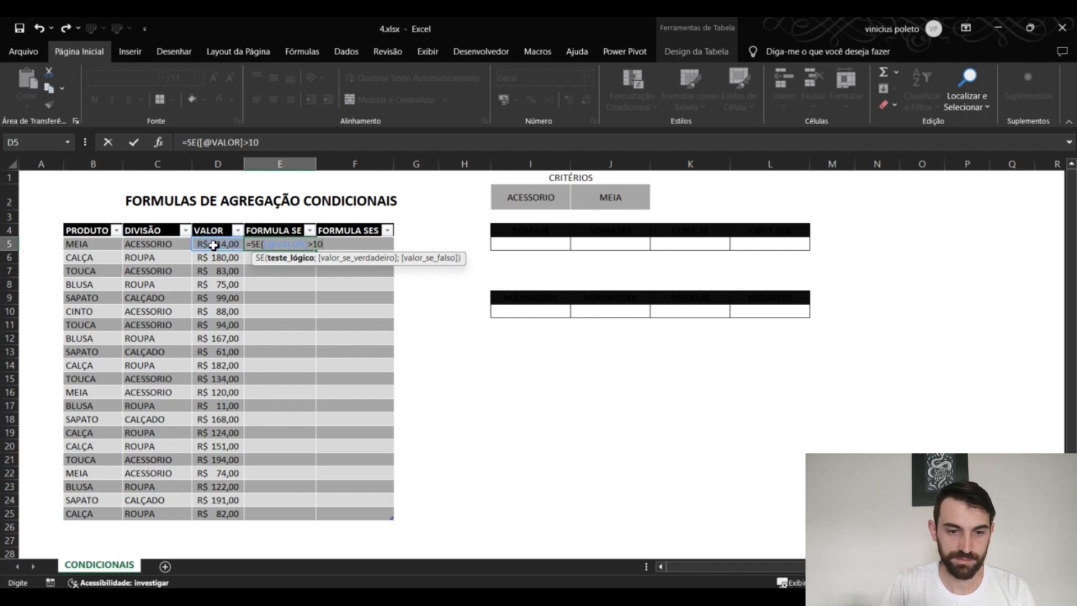
pyautogui.write('0;')
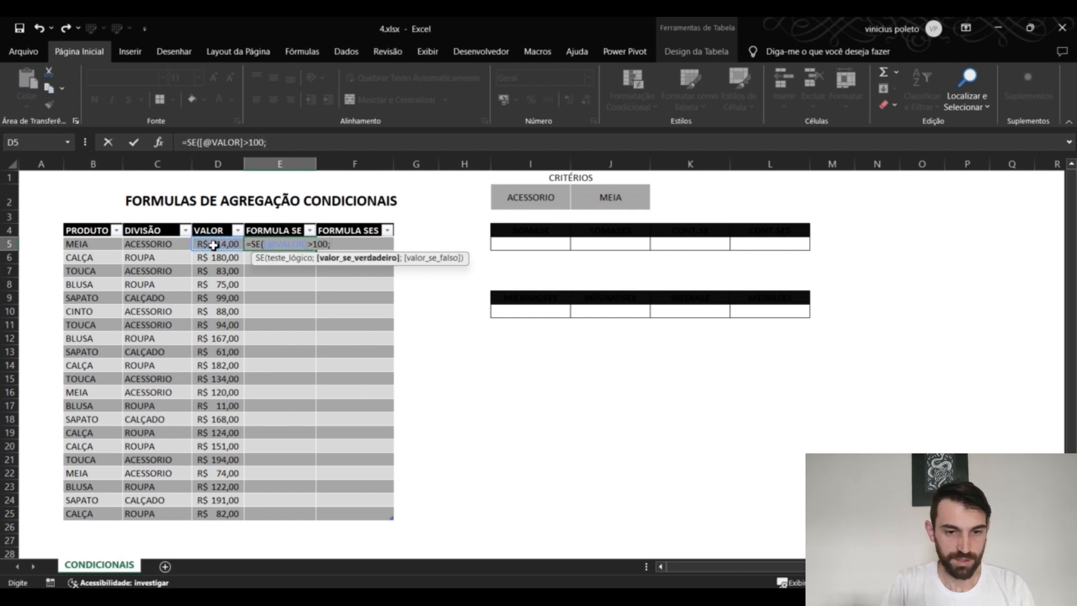
# Complete the SE formula with "SIM" as the true result and "NÃO" as the false result, and enter it.
pyautogui.write('"SIMM')
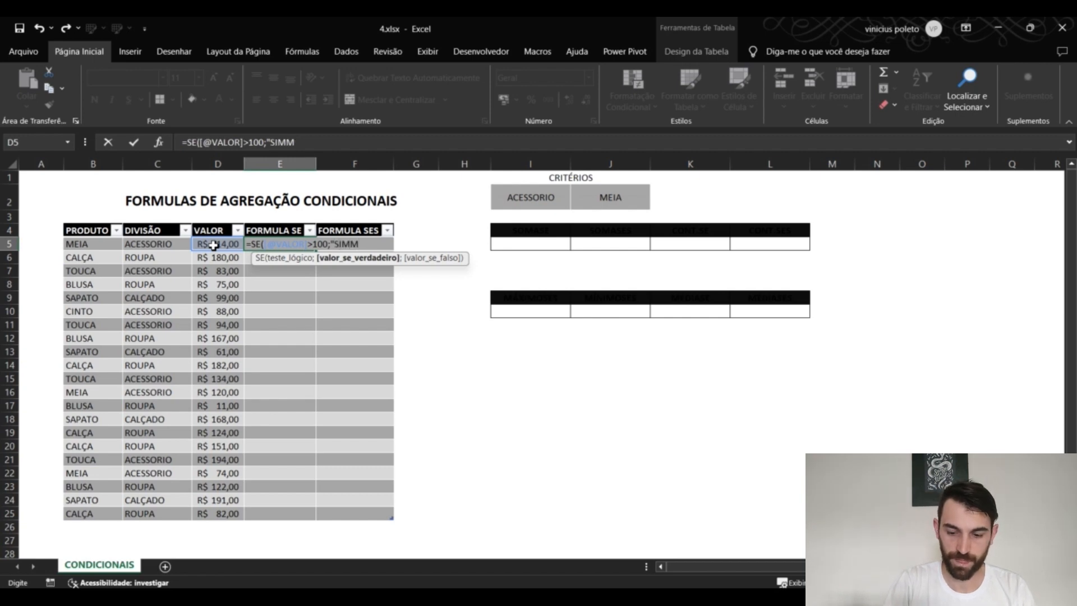
pyautogui.press('BackSpace')
pyautogui.write('"')
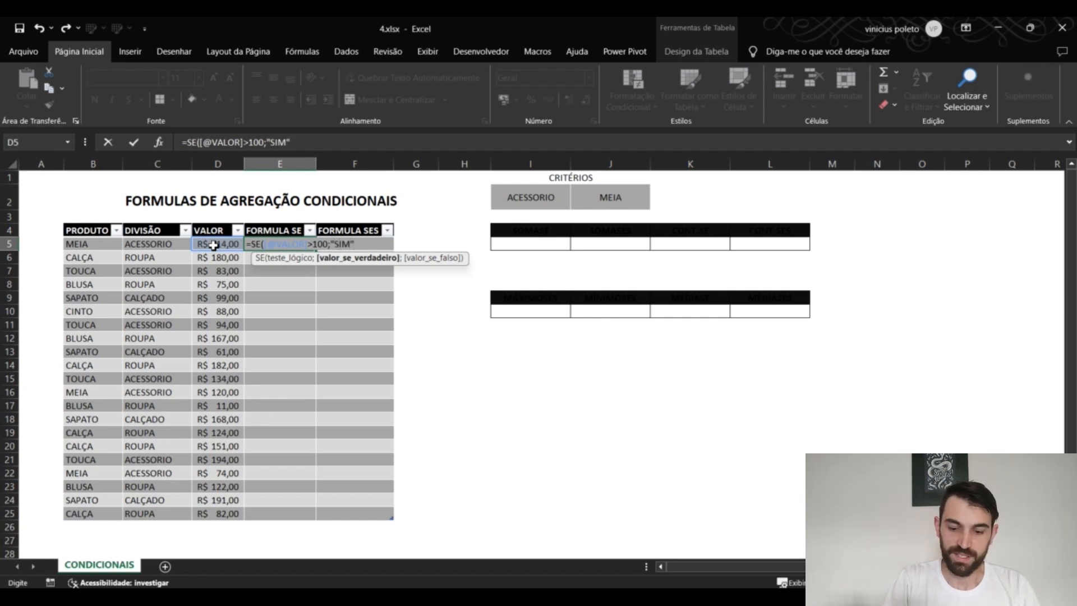
pyautogui.write(';')
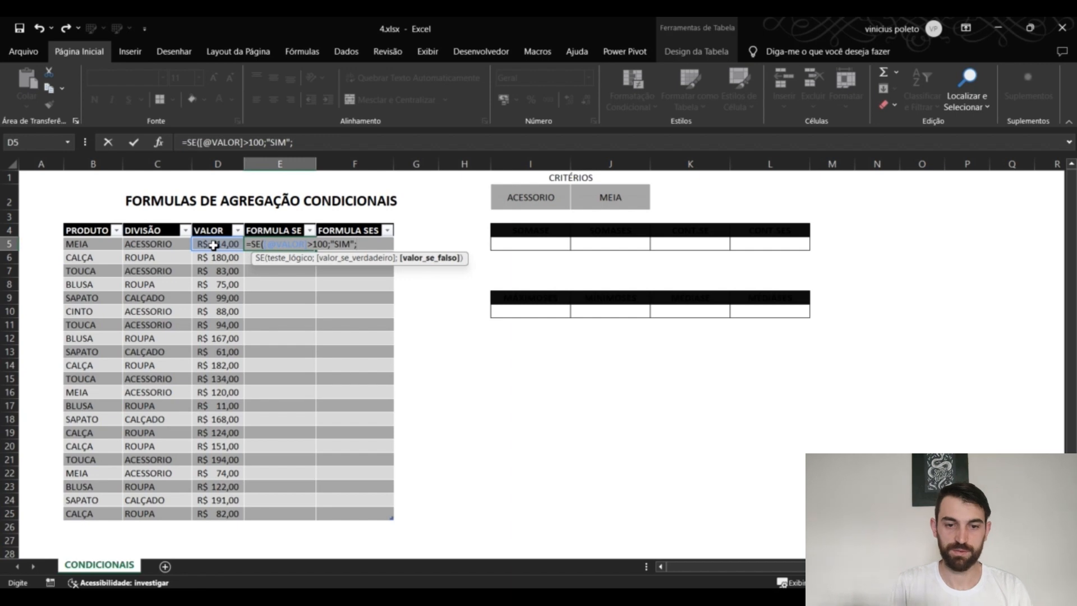
pyautogui.write('"NÃO')
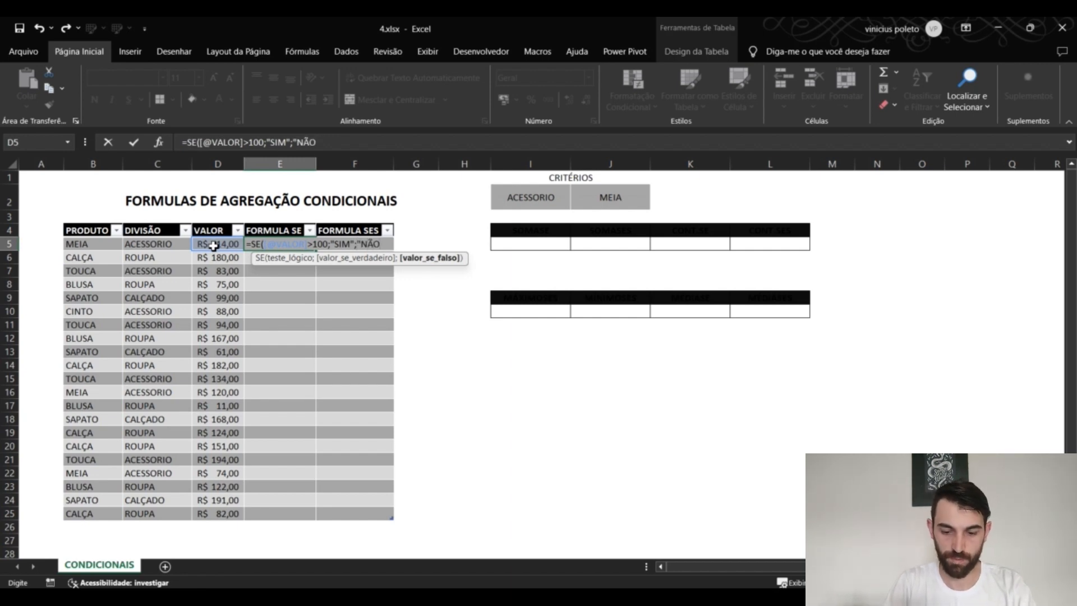
pyautogui.write('")')
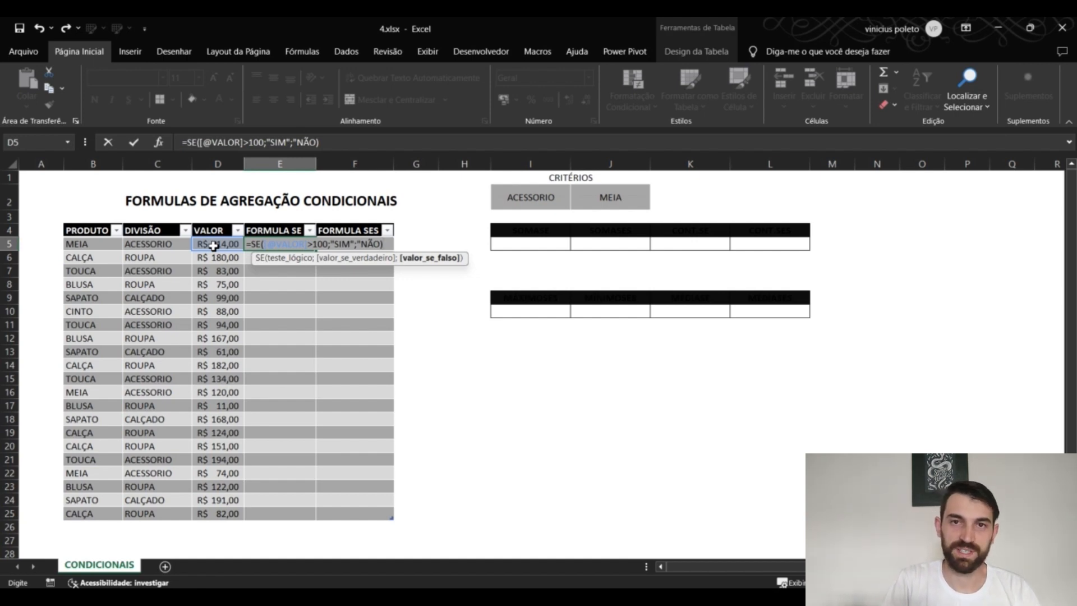
pyautogui.press('Return')
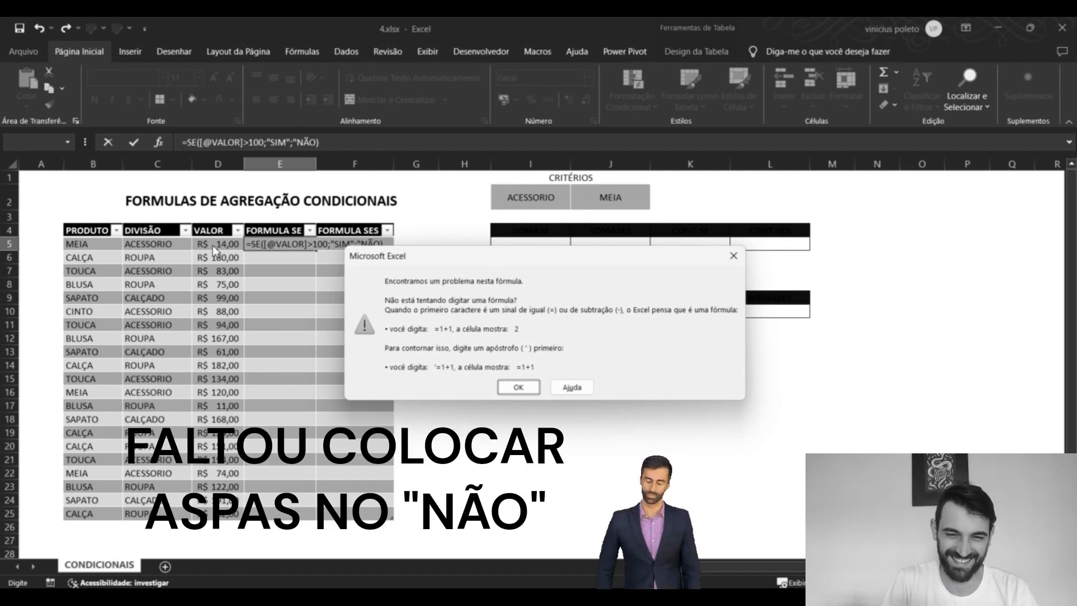
pyautogui.press('Return')
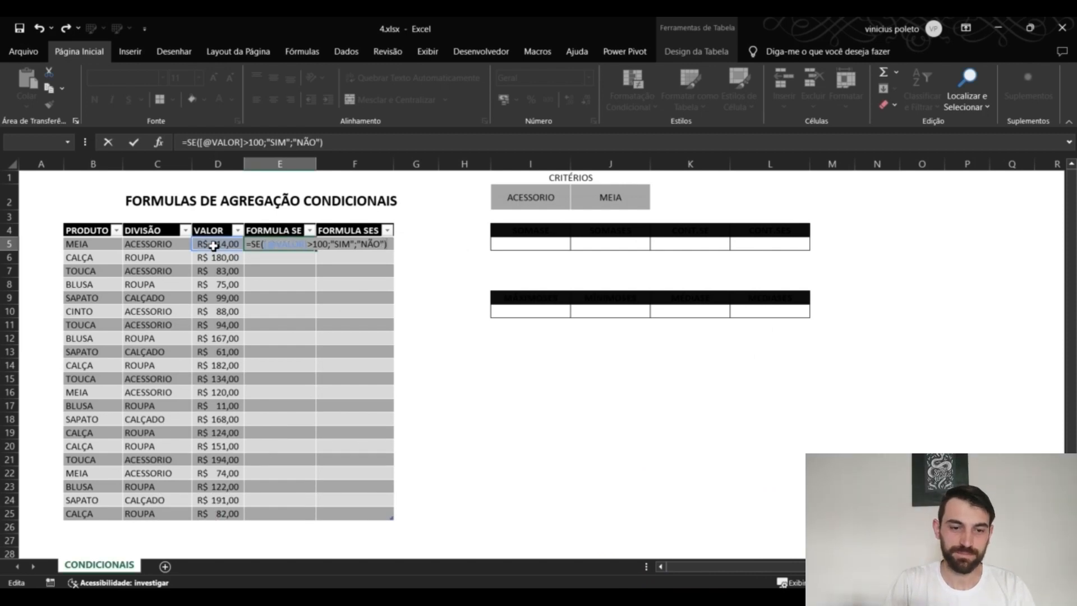
pyautogui.press('Return')
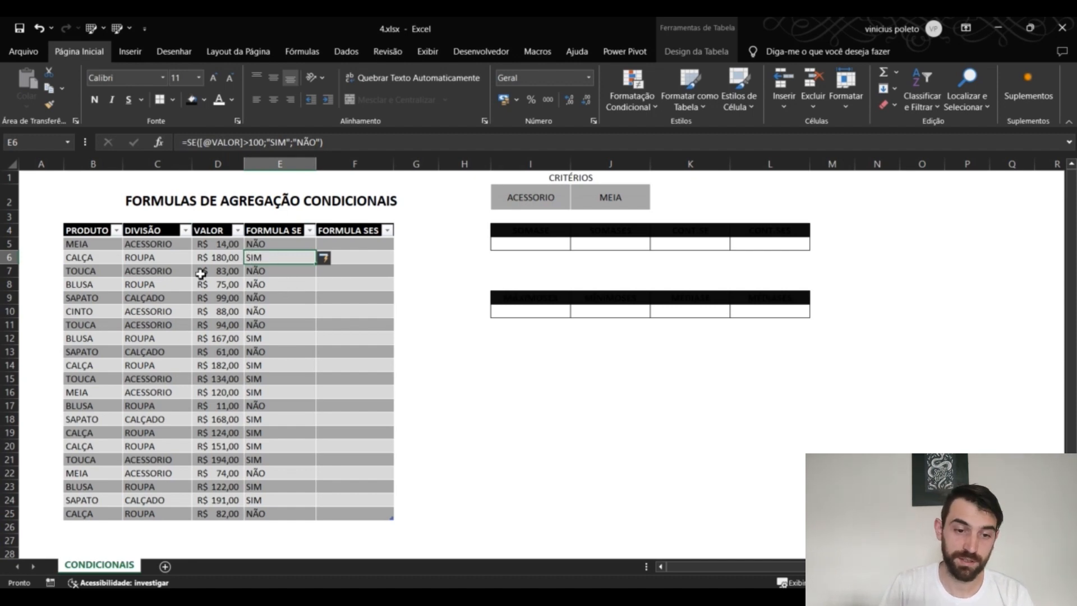
# Set VALOR in the first table row (D5) to 100.
pyautogui.click(242, 272)
pyautogui.click(248, 275)
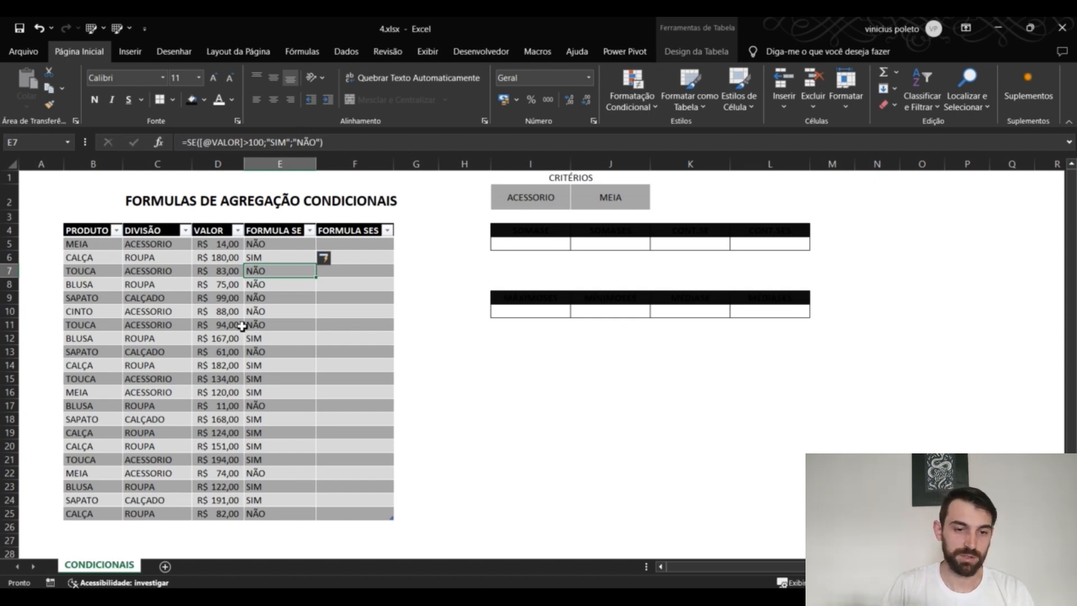
pyautogui.click(222, 248)
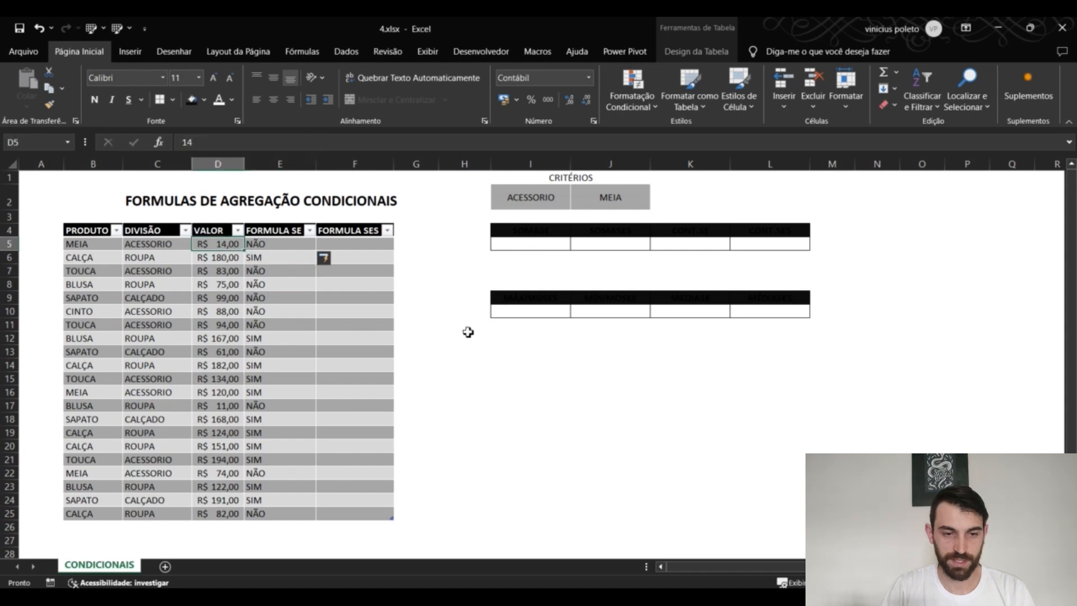
pyautogui.write('100')
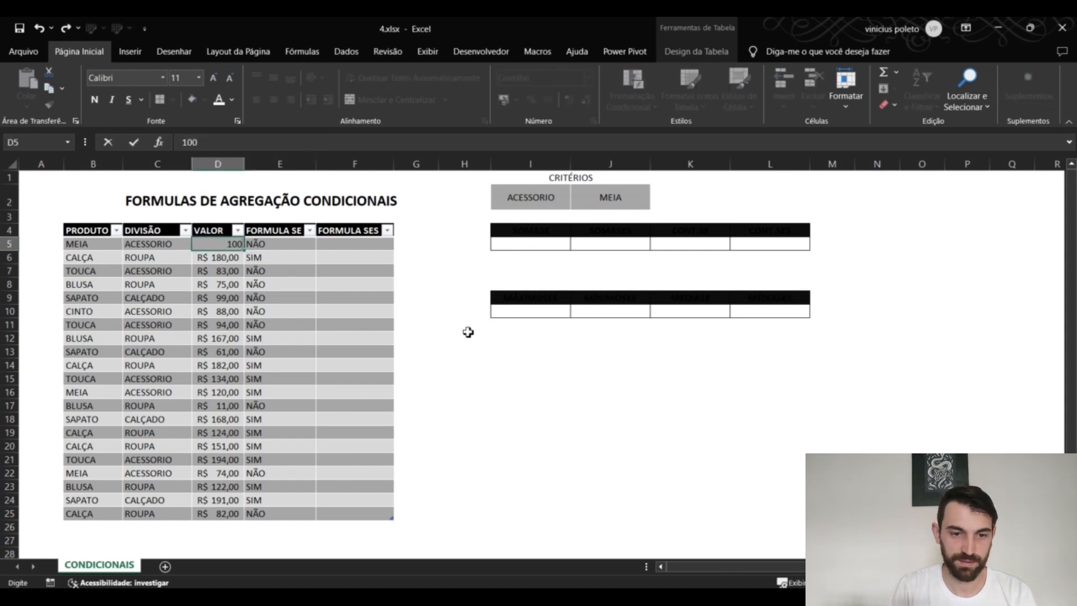
pyautogui.press('Return')
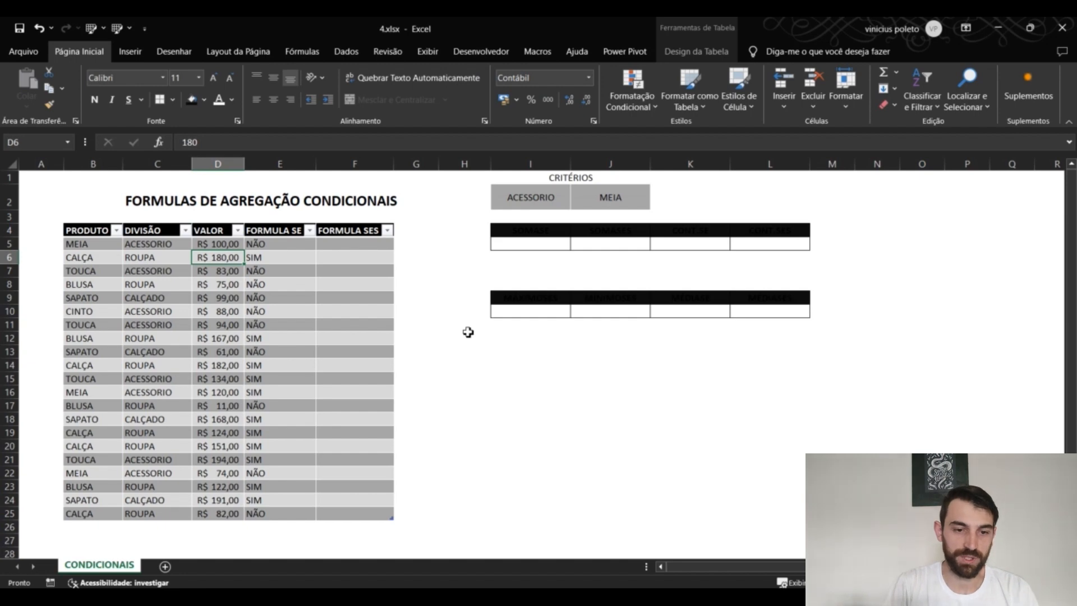
# Change the logical test of the SE formula in E5 to VALOR greater than or equal to 100.
pyautogui.click(290, 247)
pyautogui.click(251, 148)
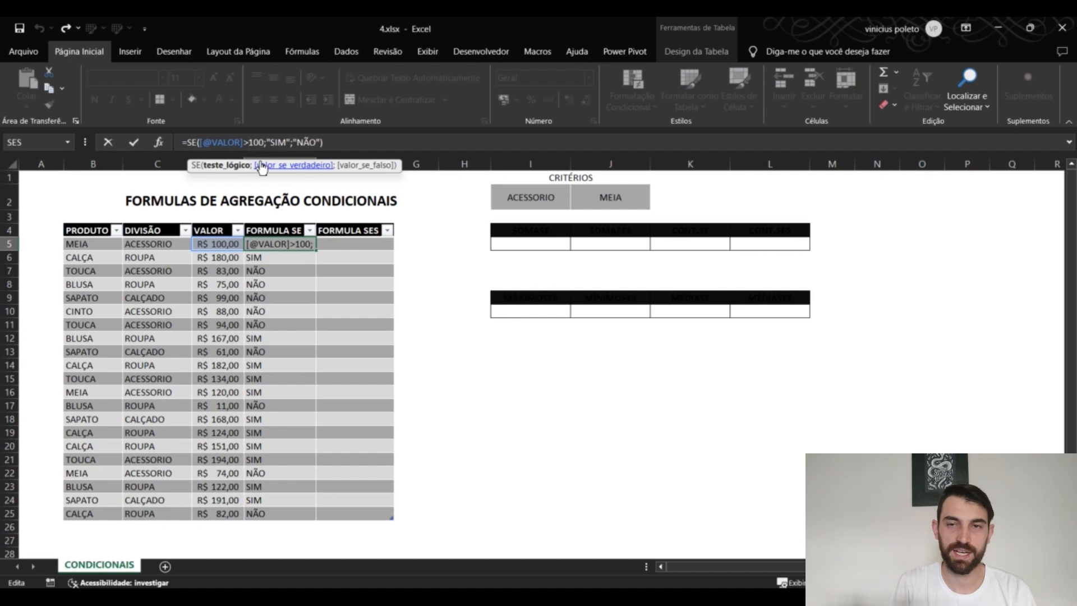
pyautogui.write('=')
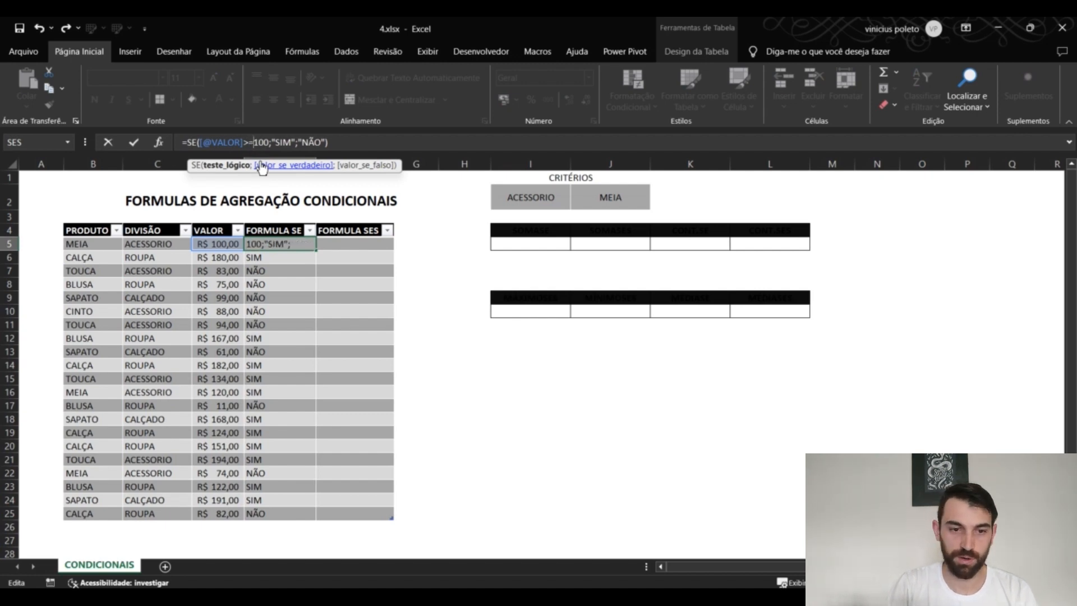
pyautogui.press('Return')
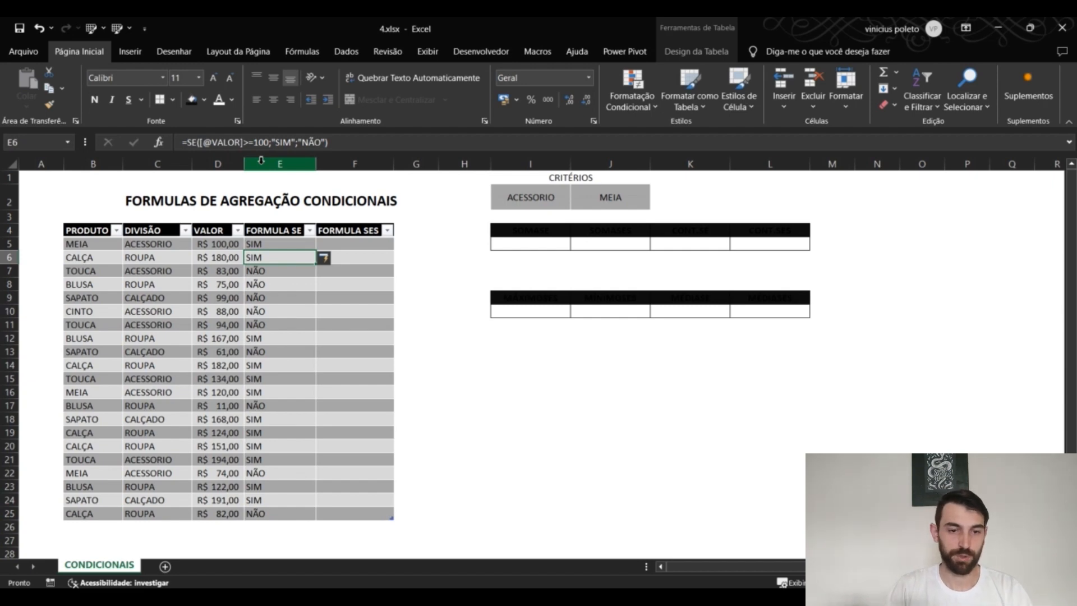
# Start an SES formula in the first FORMULA SES cell that returns "+150" when the row's VALOR is greater than 150.
pyautogui.click(366, 248)
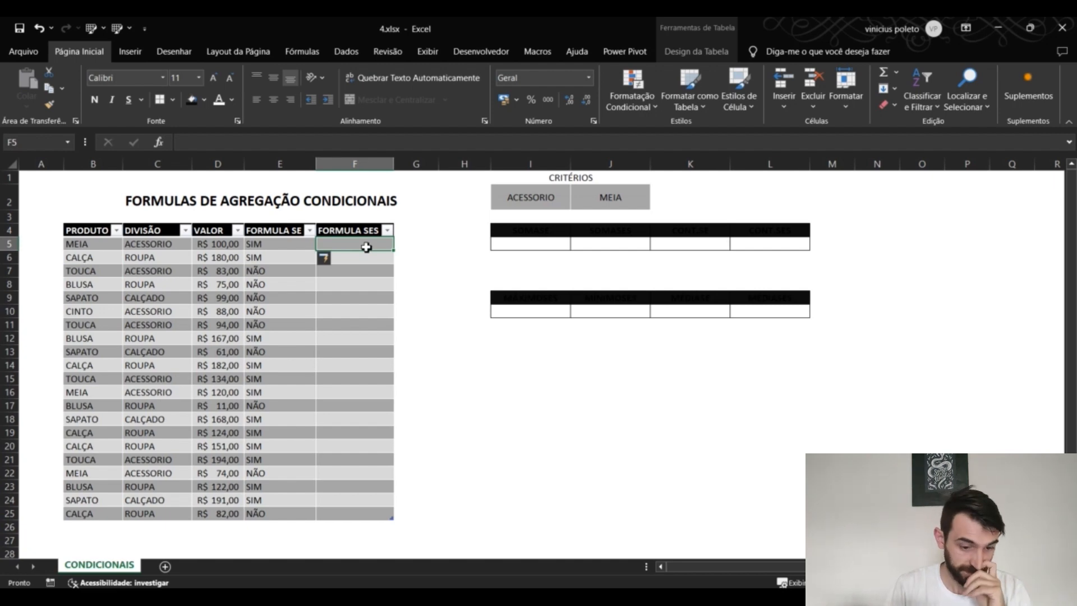
pyautogui.write('=SES(')
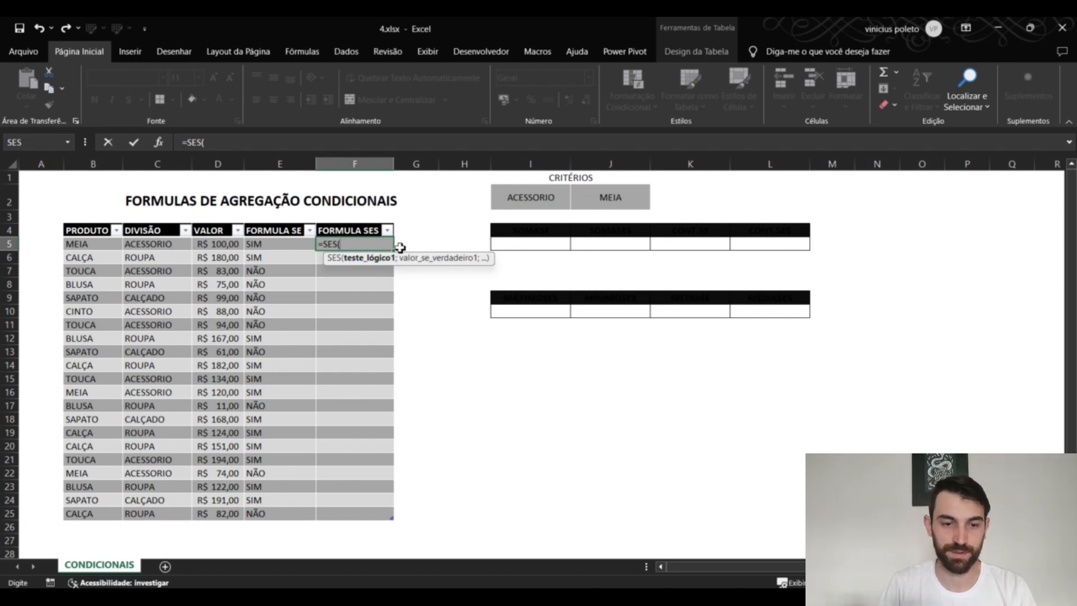
pyautogui.click(222, 245)
pyautogui.write('>')
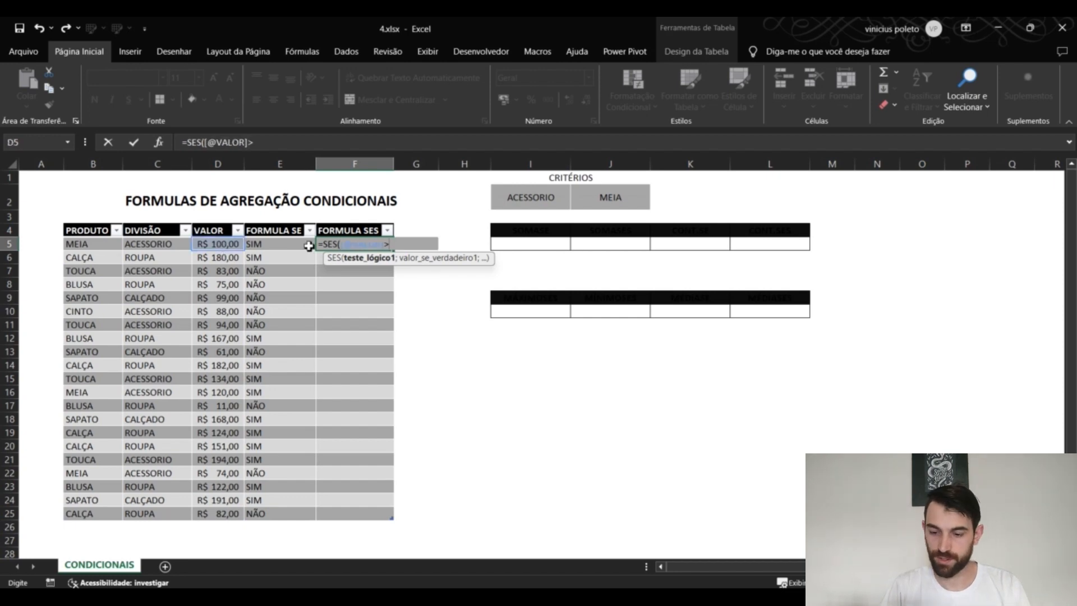
pyautogui.write('150')
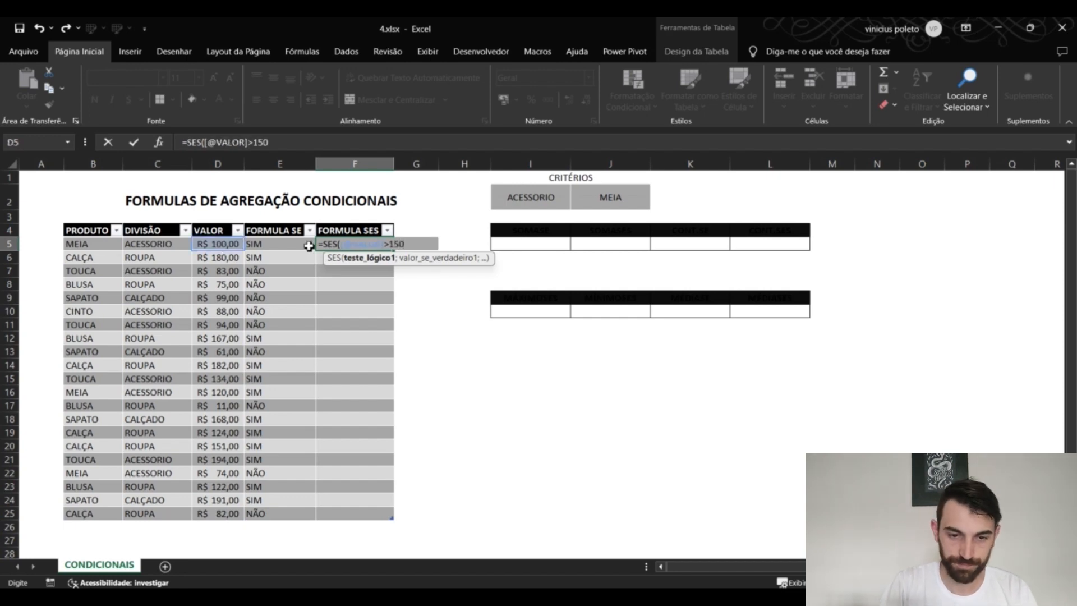
pyautogui.write(';')
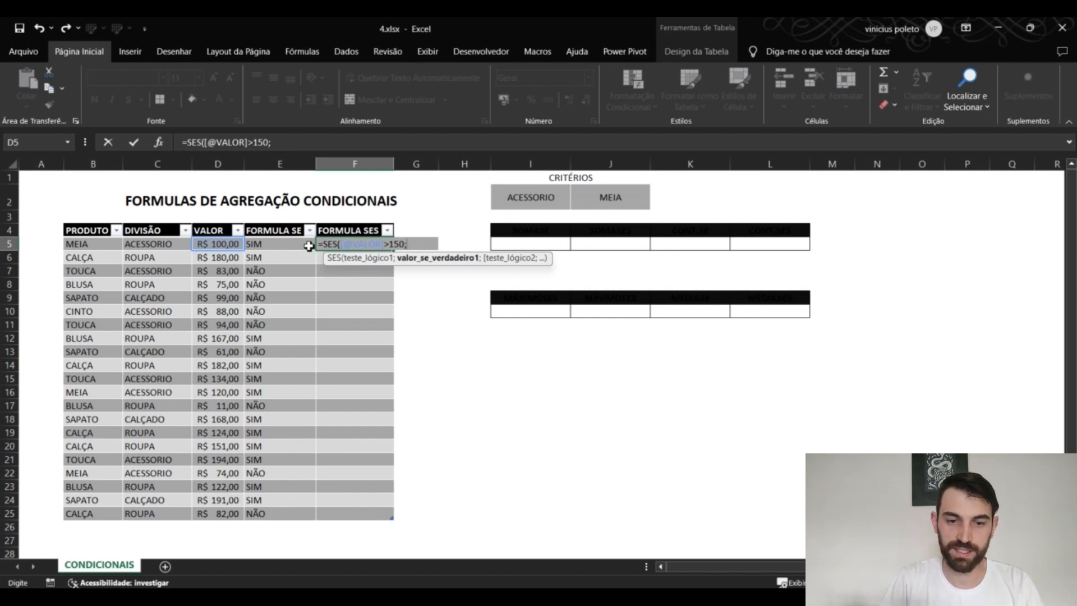
pyautogui.write('"+')
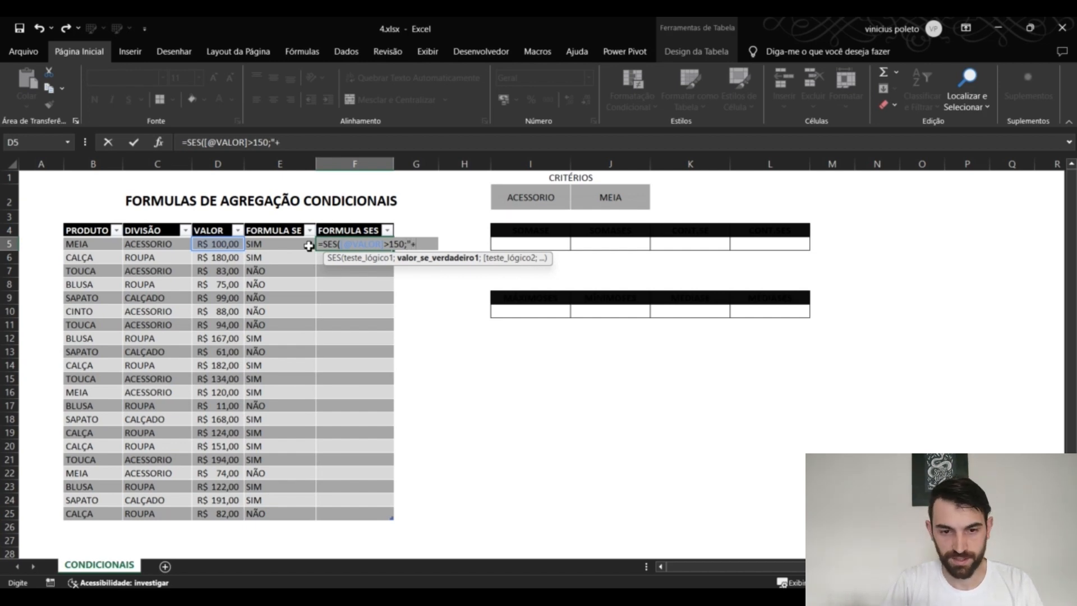
pyautogui.write('150')
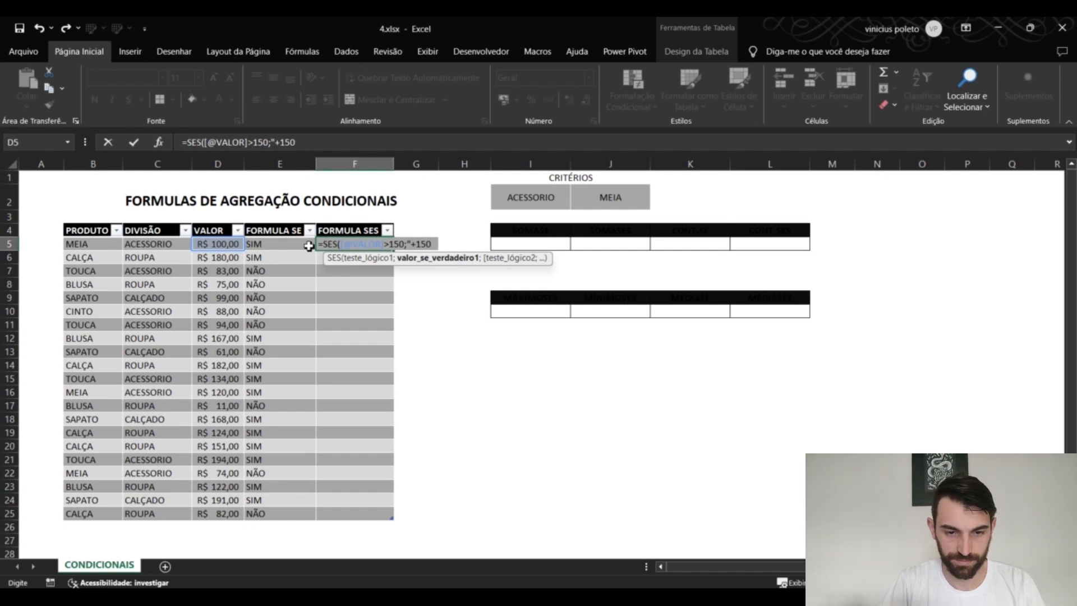
pyautogui.write('"')
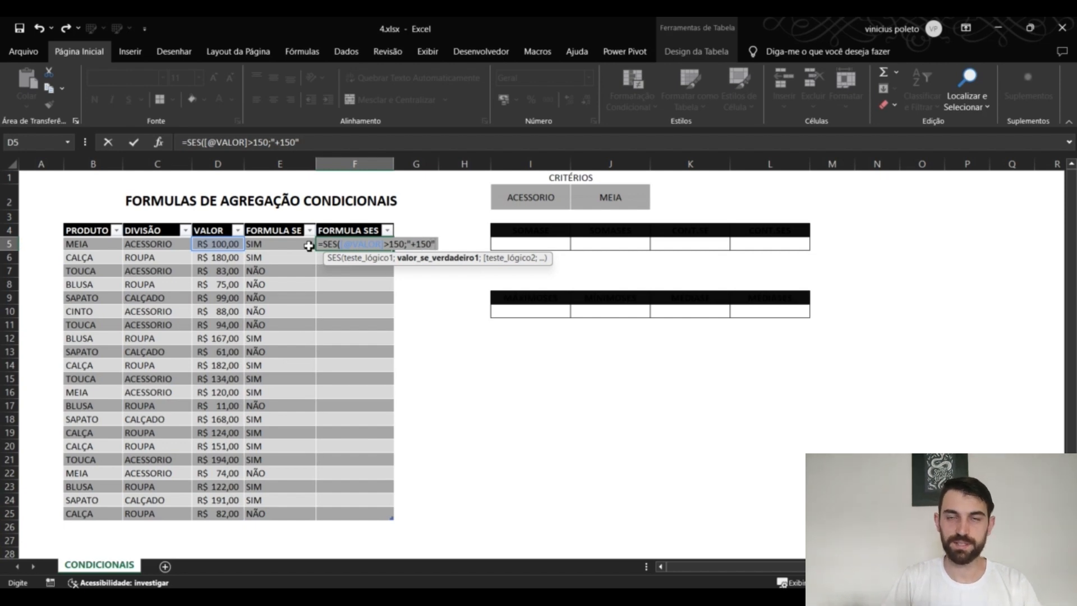
# Add a second condition to the SES formula that returns "+100" when the row's VALOR is greater than 100.
pyautogui.press('F2')
pyautogui.write(';')
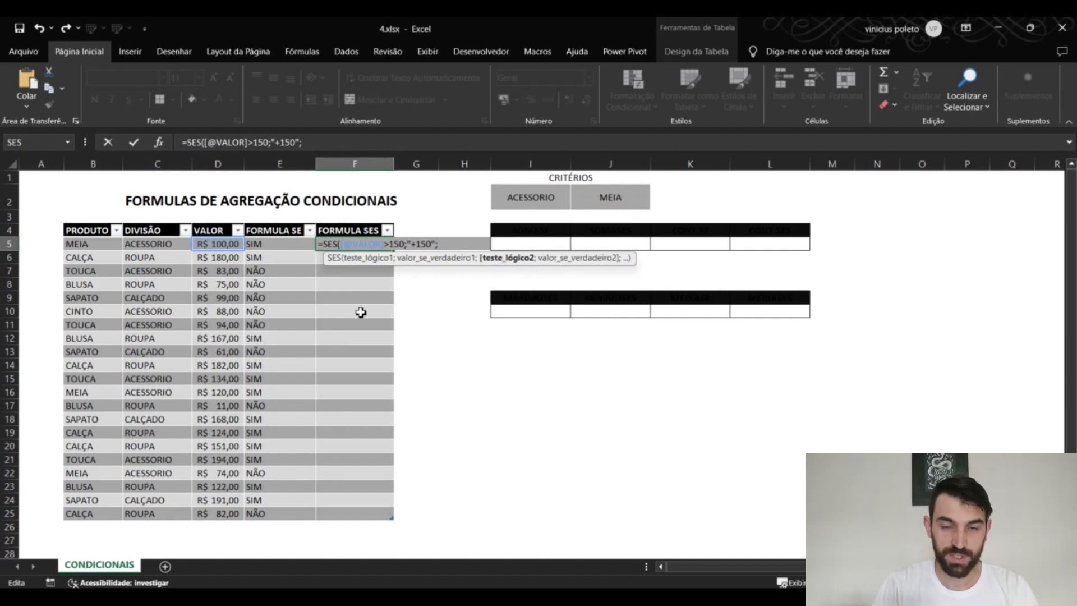
pyautogui.click(231, 247)
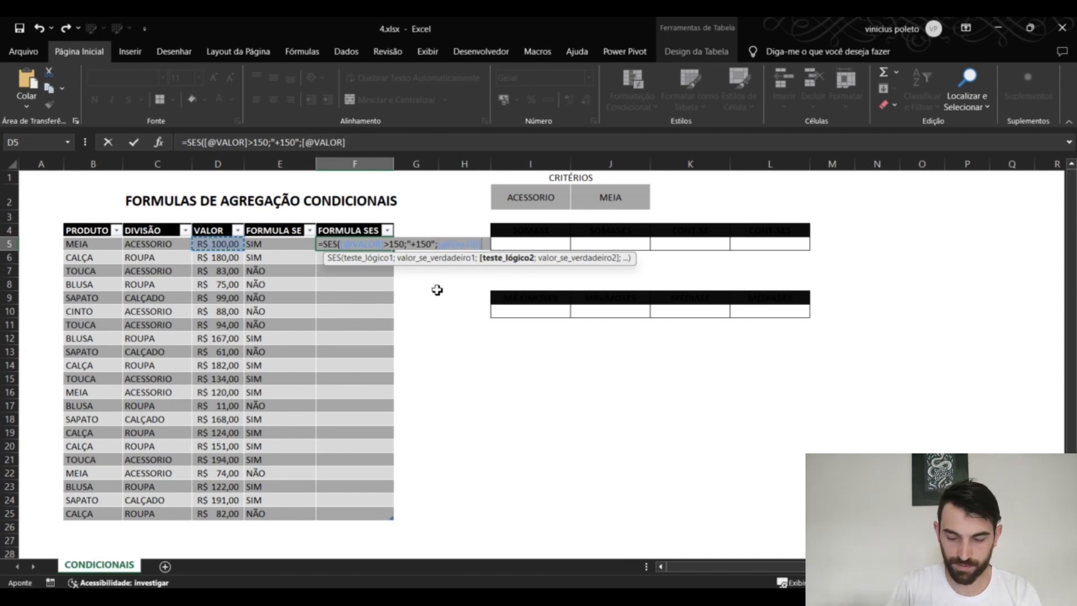
pyautogui.write('>100')
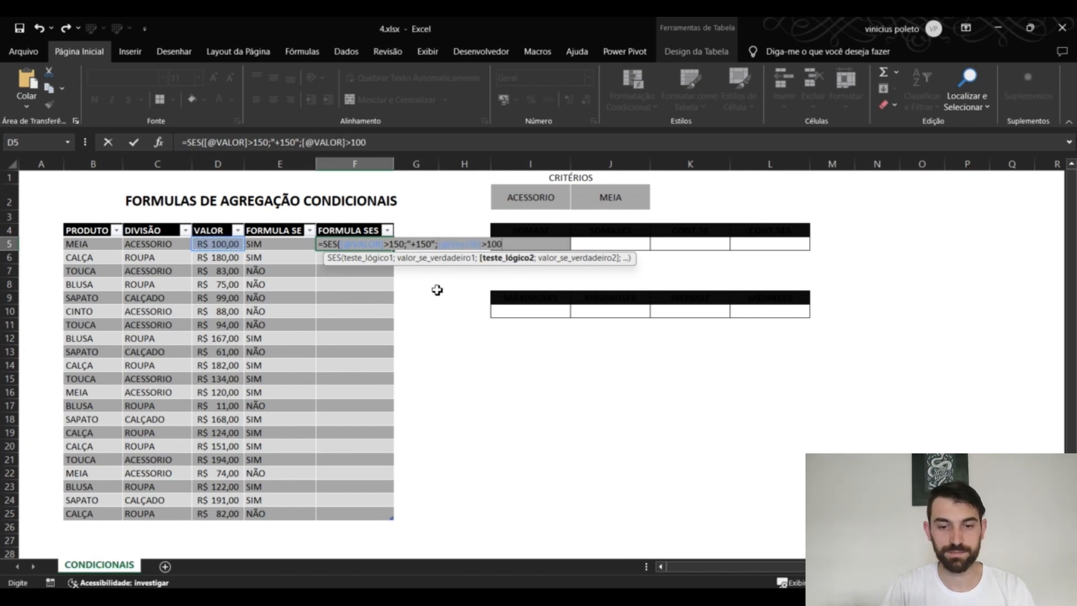
pyautogui.write(';')
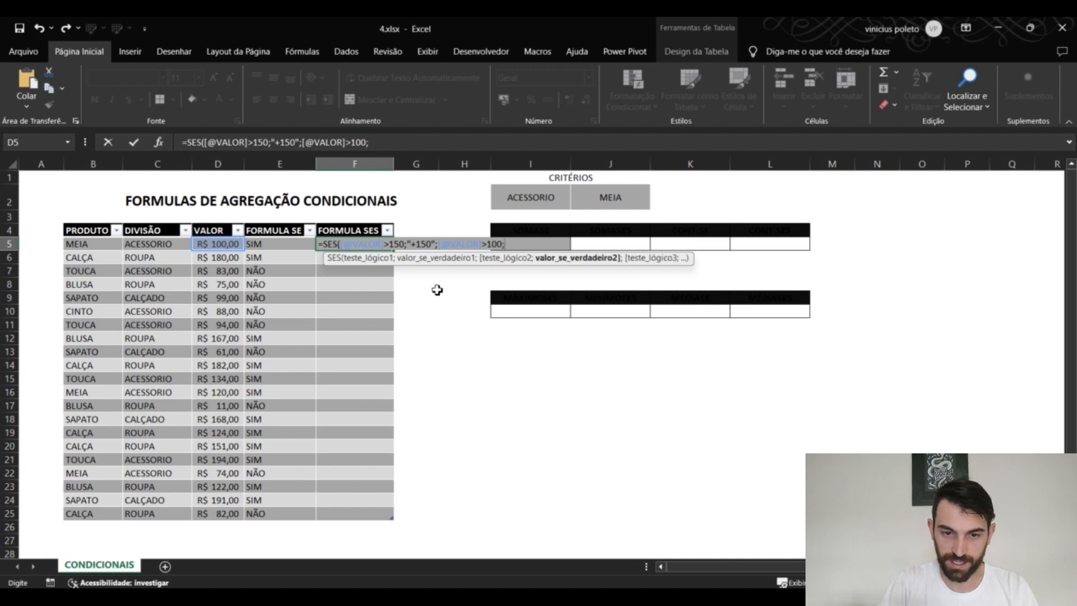
pyautogui.write('"')
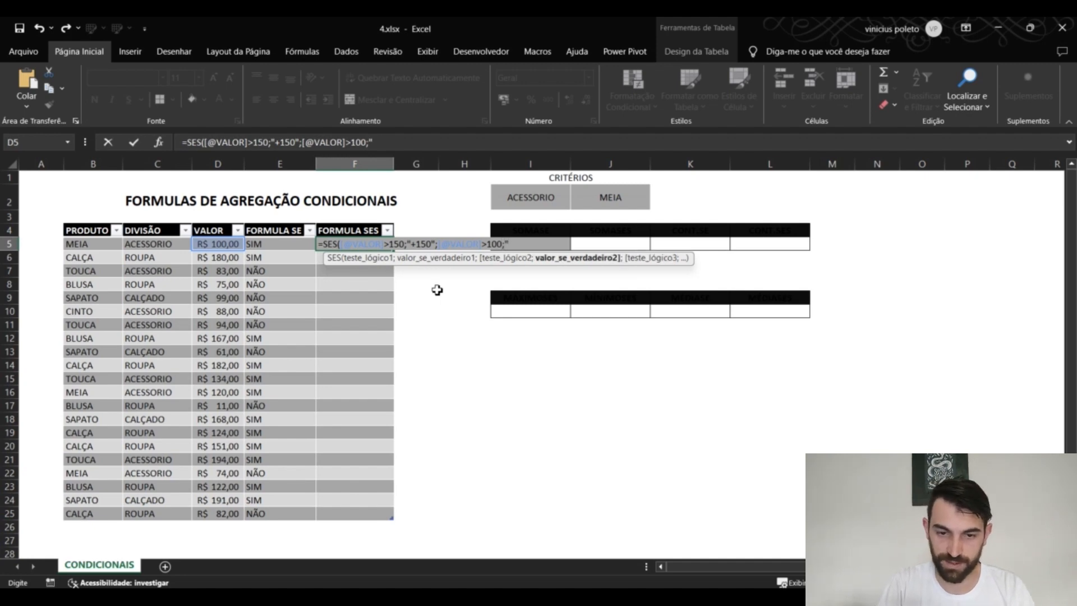
pyautogui.write('+100')
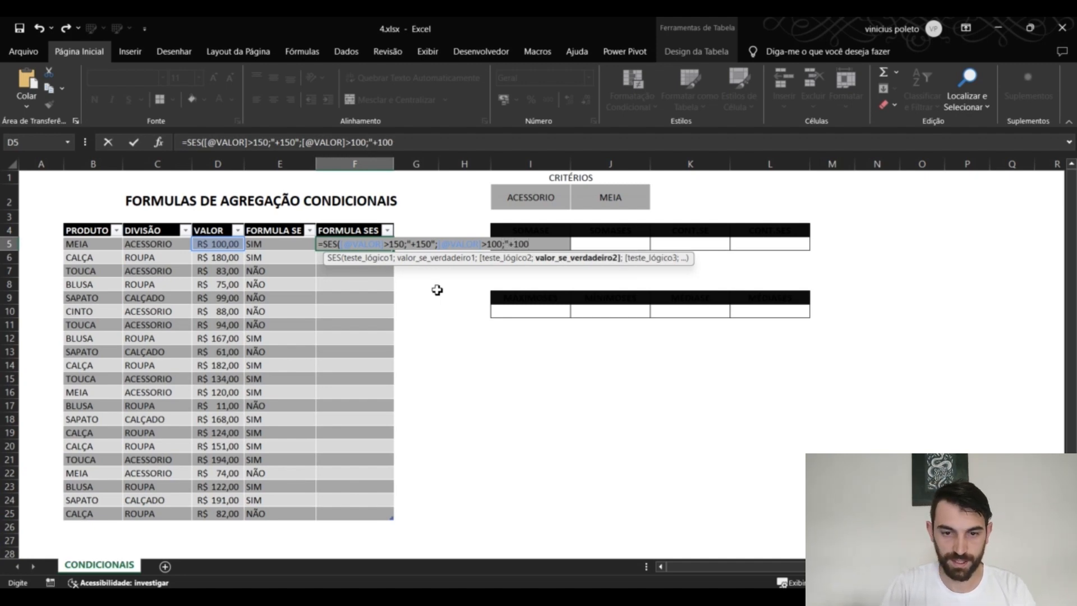
pyautogui.write('";')
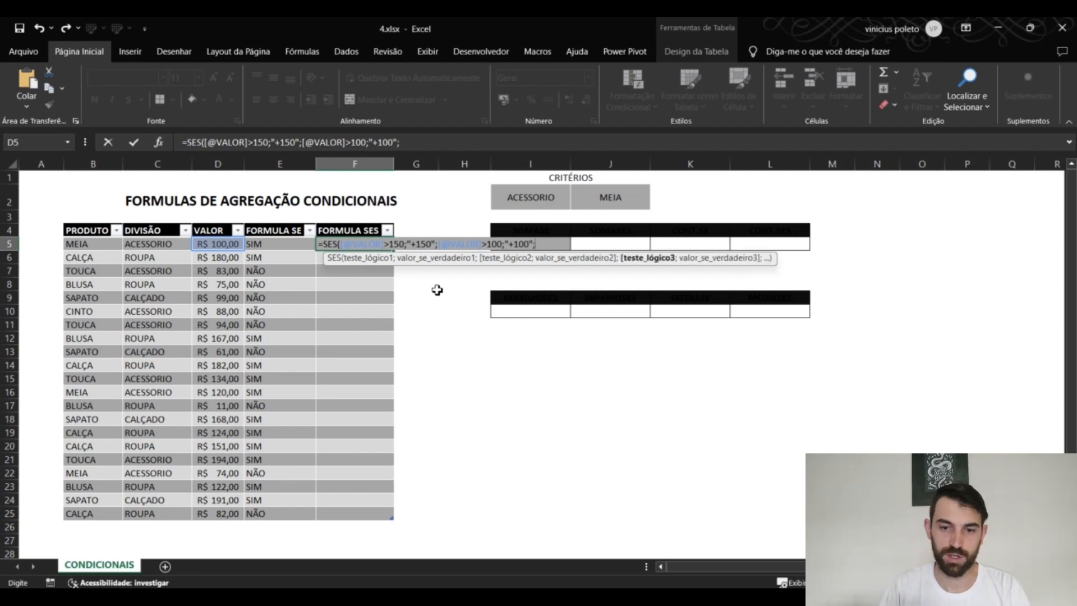
# Complete the SES formula in F5 with a third condition that returns "+50" when the row's VALOR is greater than 50.
pyautogui.click(217, 243)
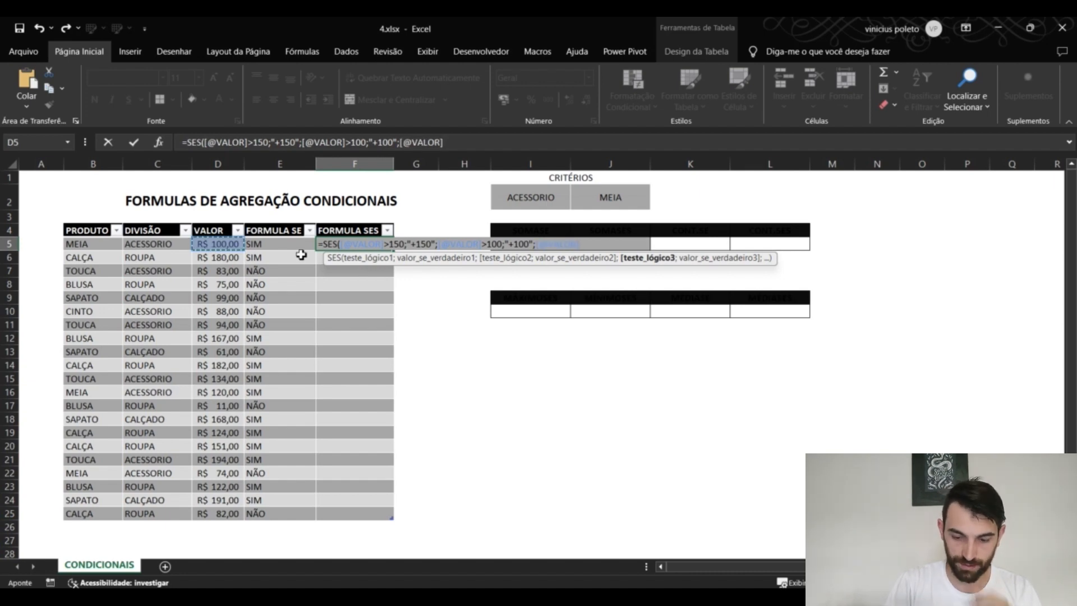
pyautogui.write('>50')
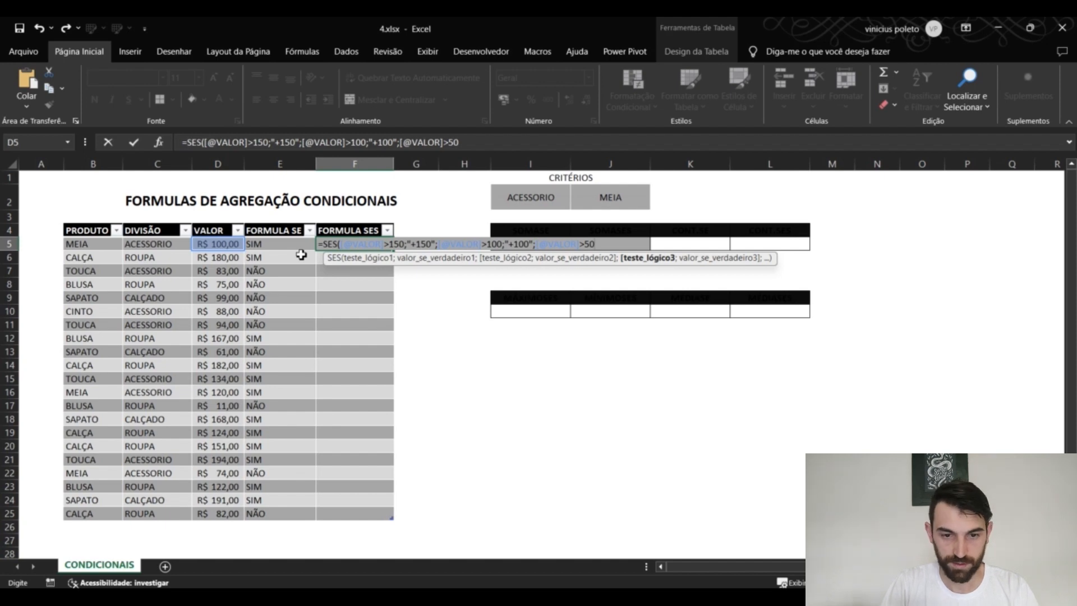
pyautogui.write(';"')
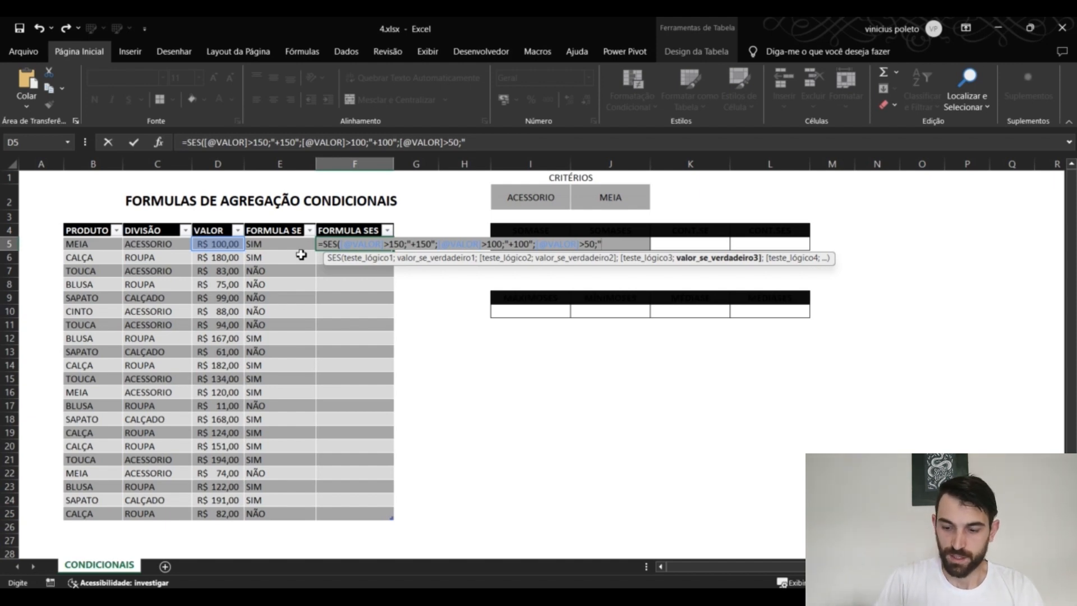
pyautogui.write('+50')
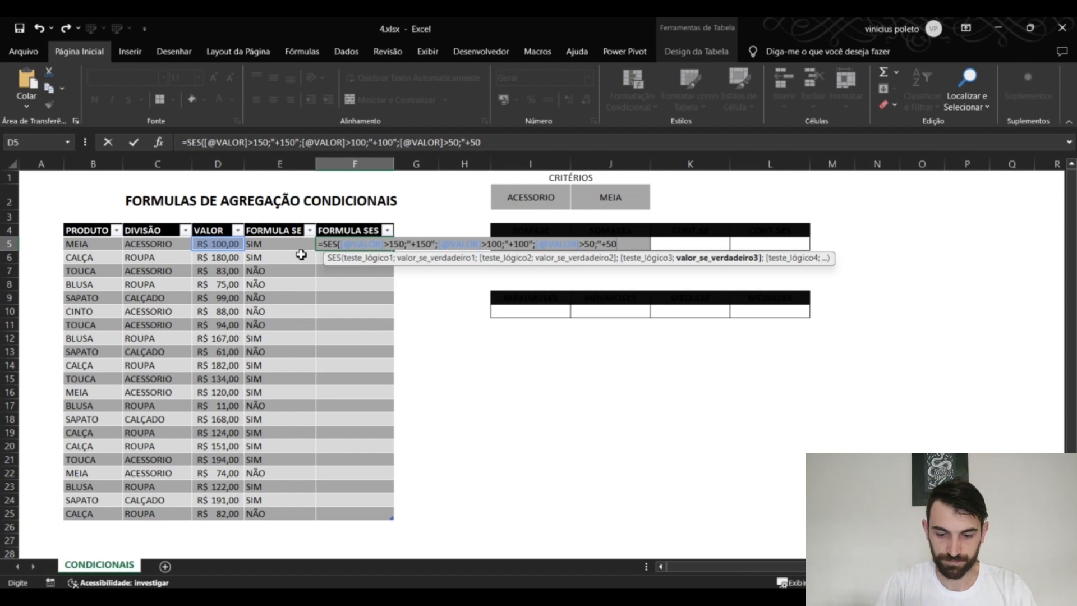
pyautogui.write('"')
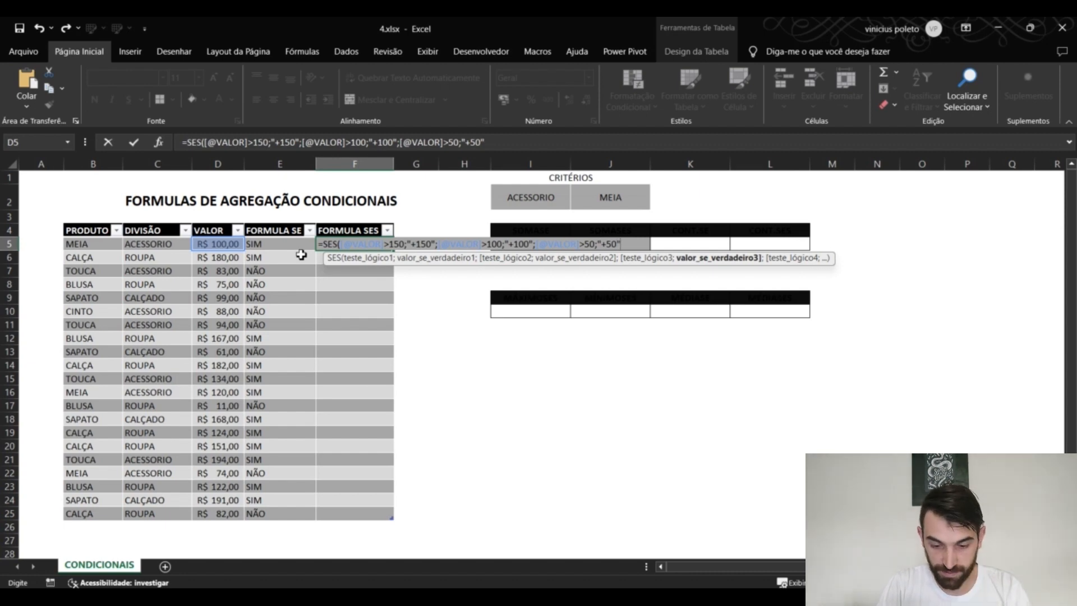
pyautogui.write(')')
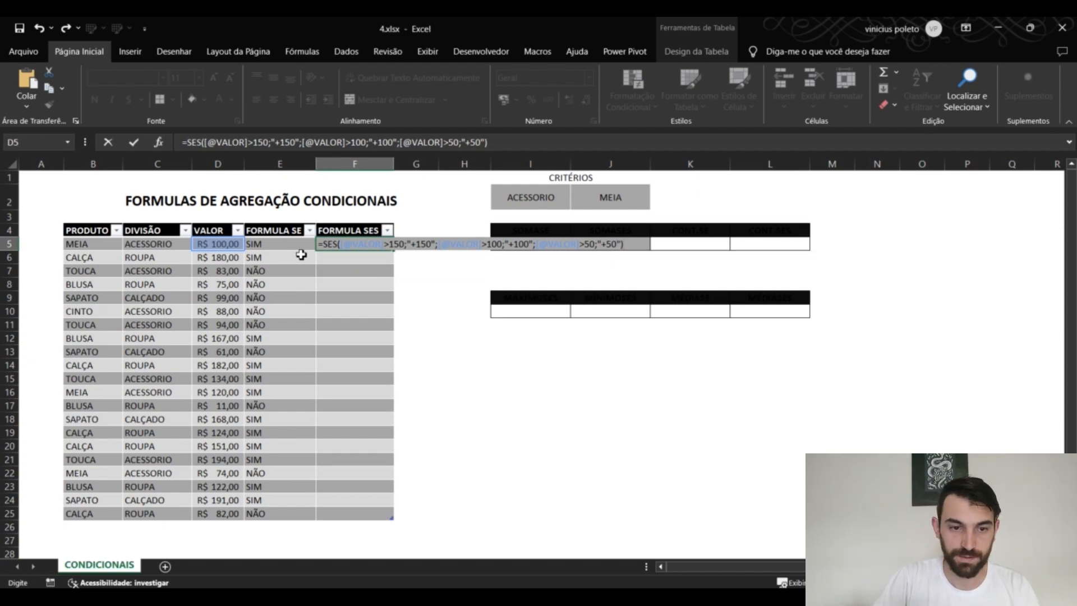
pyautogui.press('Return')
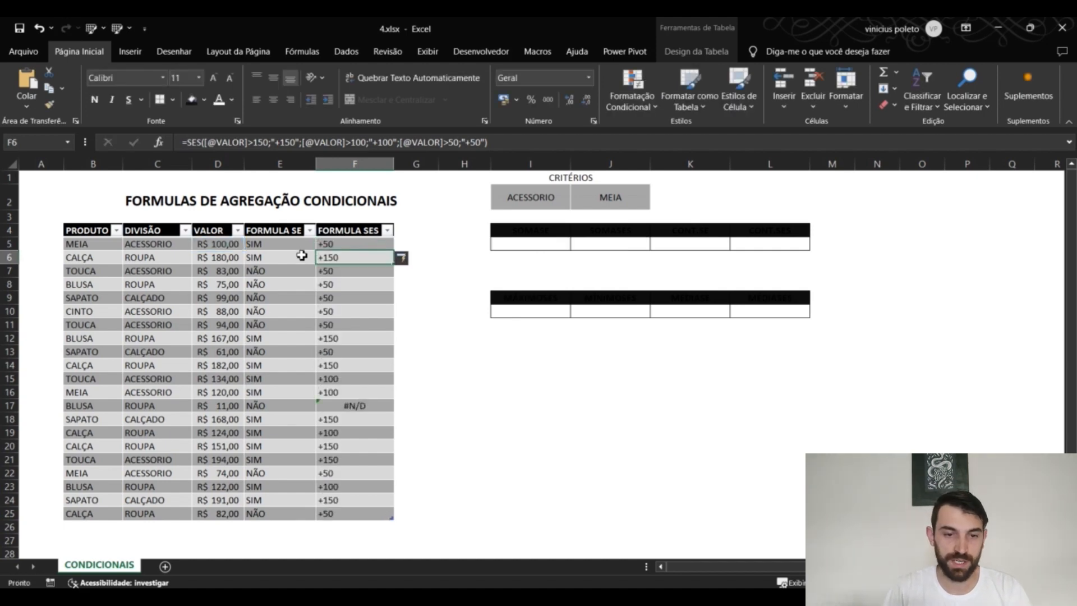
pyautogui.click(337, 244)
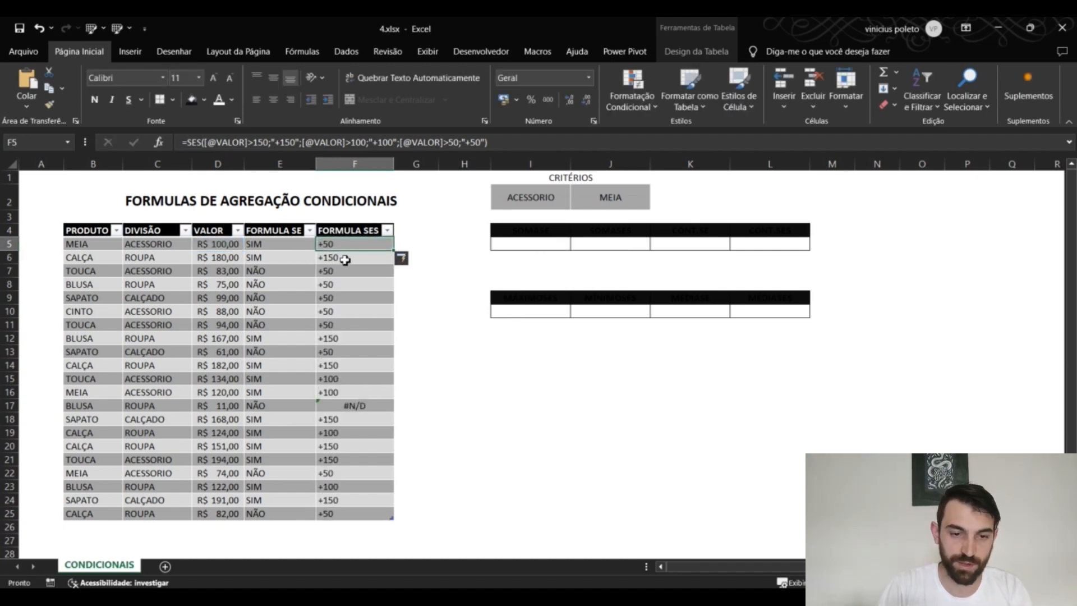
pyautogui.click(346, 259)
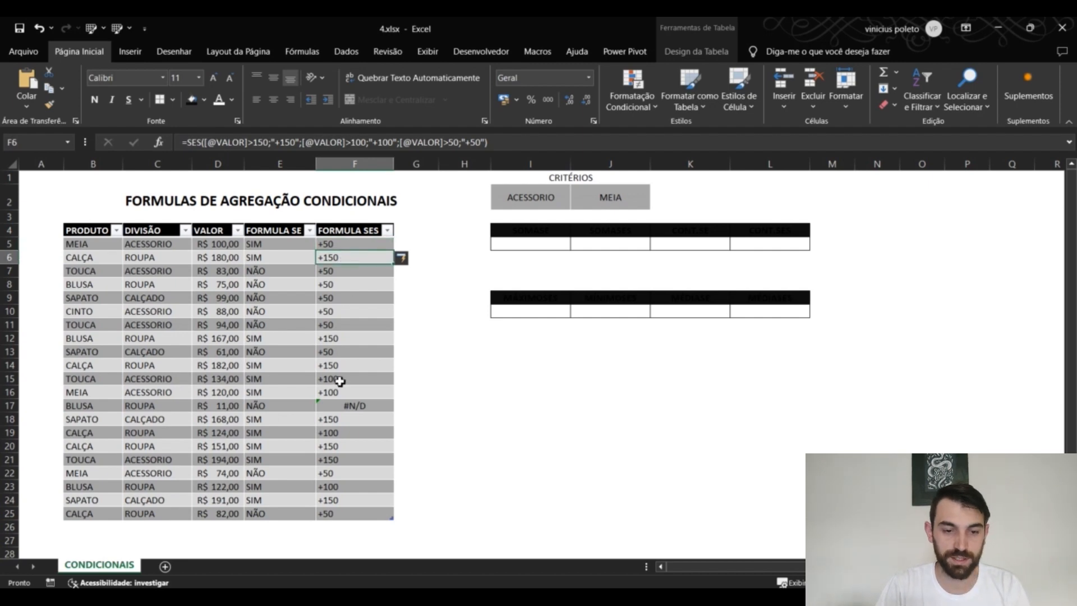
pyautogui.click(340, 379)
# Wrap the SES formula of the FORMULA SES column, from F17, in SEERRO so that errors return "+0".
pyautogui.click(379, 410)
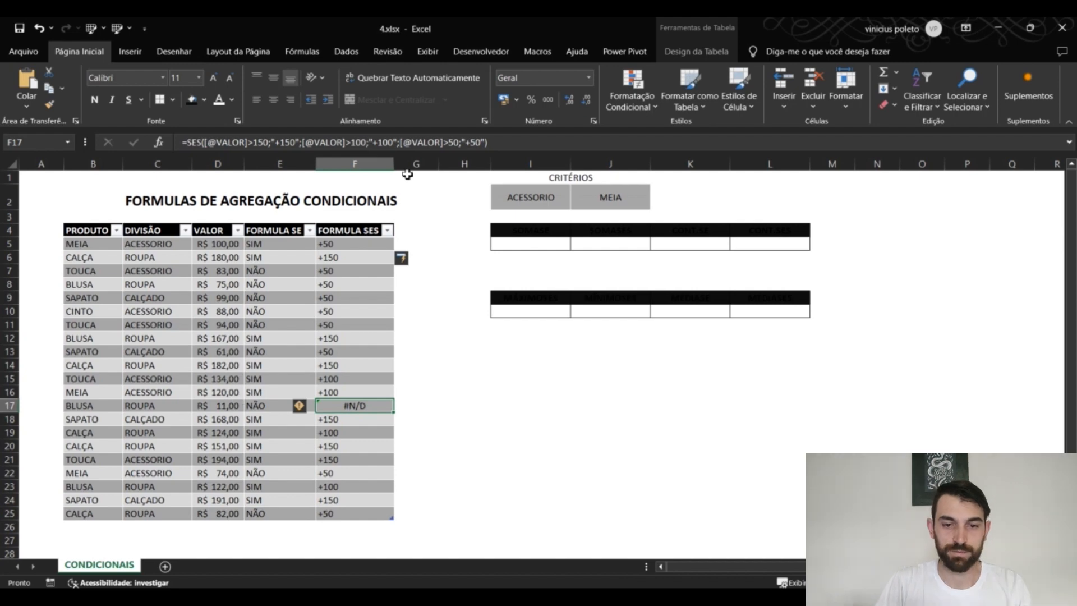
pyautogui.click(263, 142)
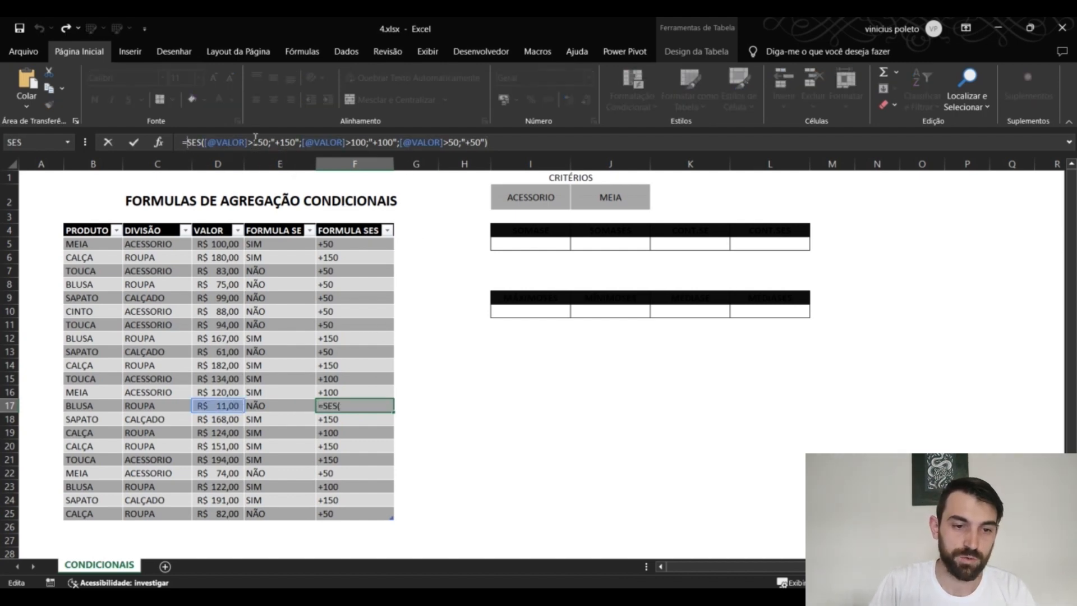
pyautogui.write('SEE')
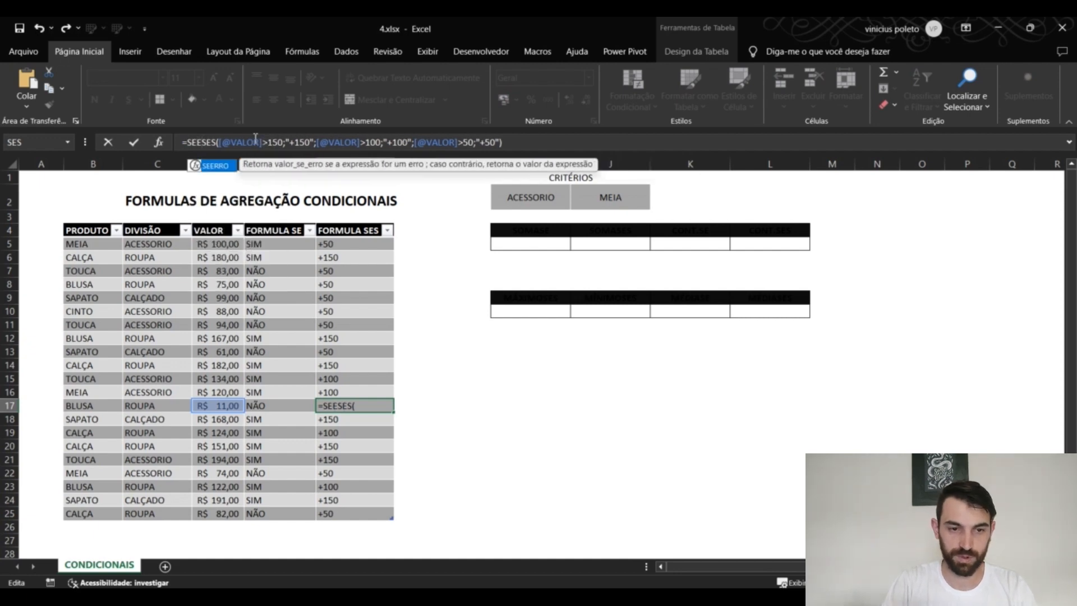
pyautogui.press('Tab')
pyautogui.click(547, 144)
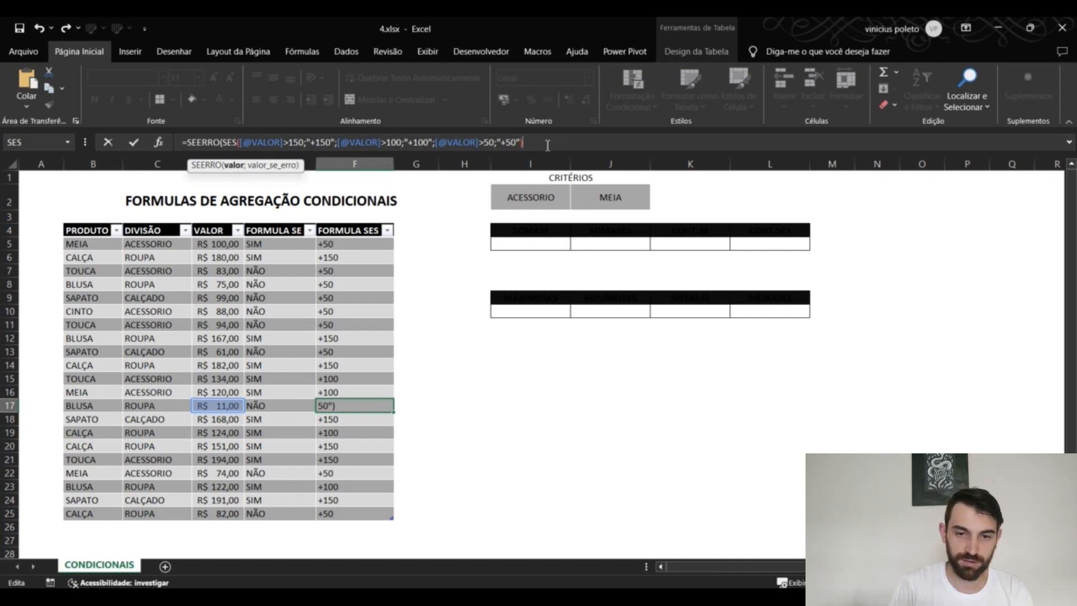
pyautogui.write(';')
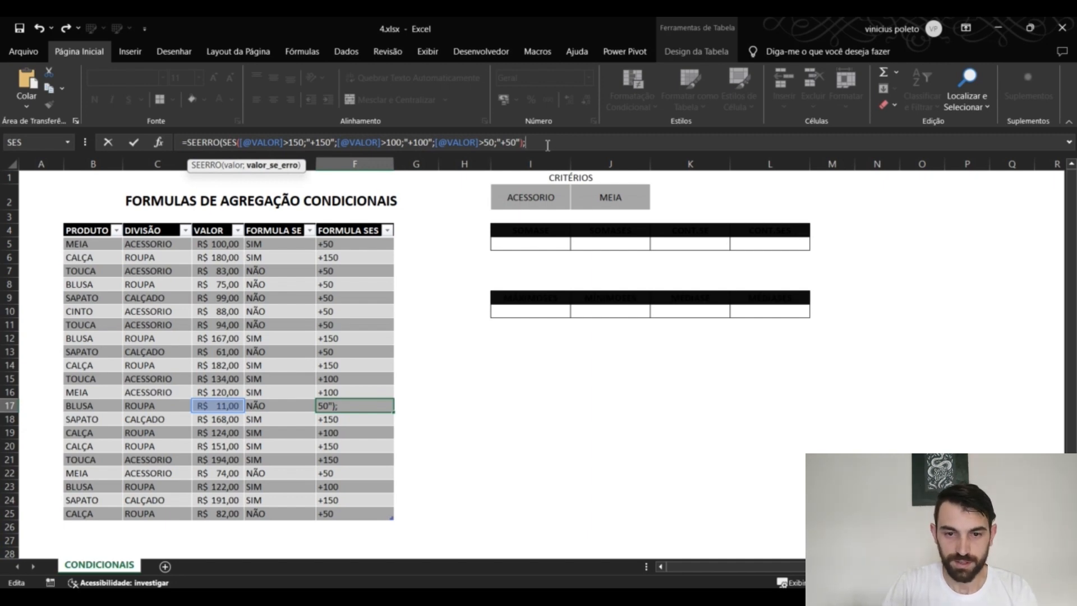
pyautogui.write('"+')
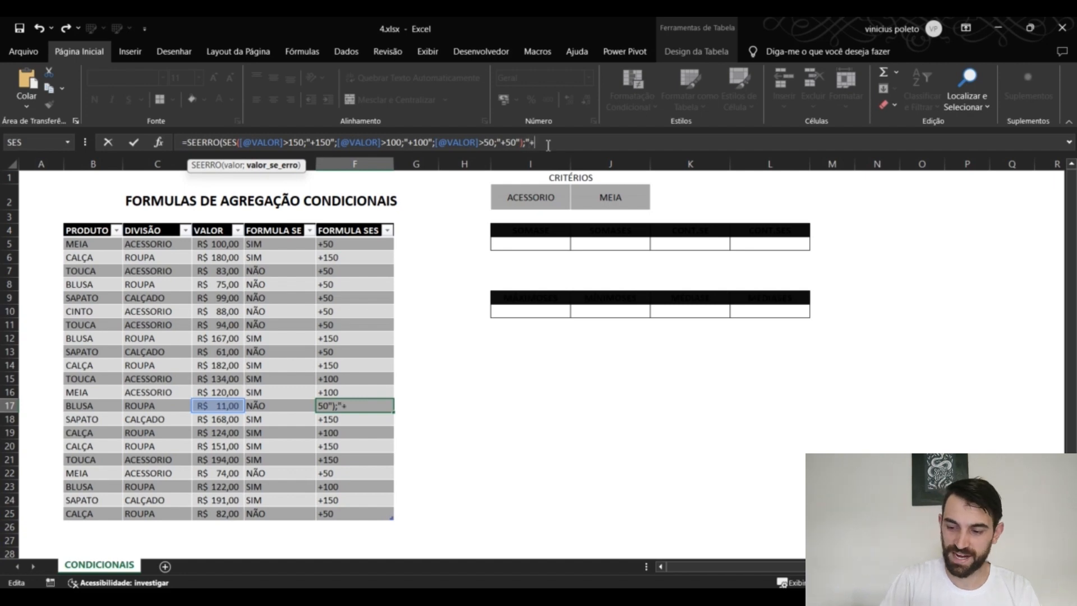
pyautogui.write('0"')
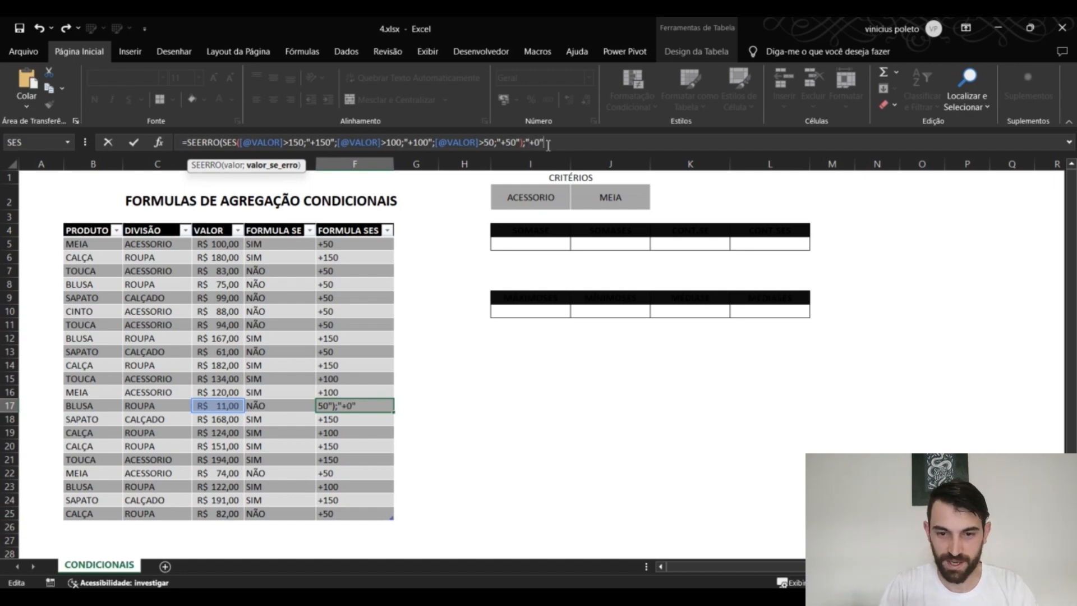
pyautogui.write(')')
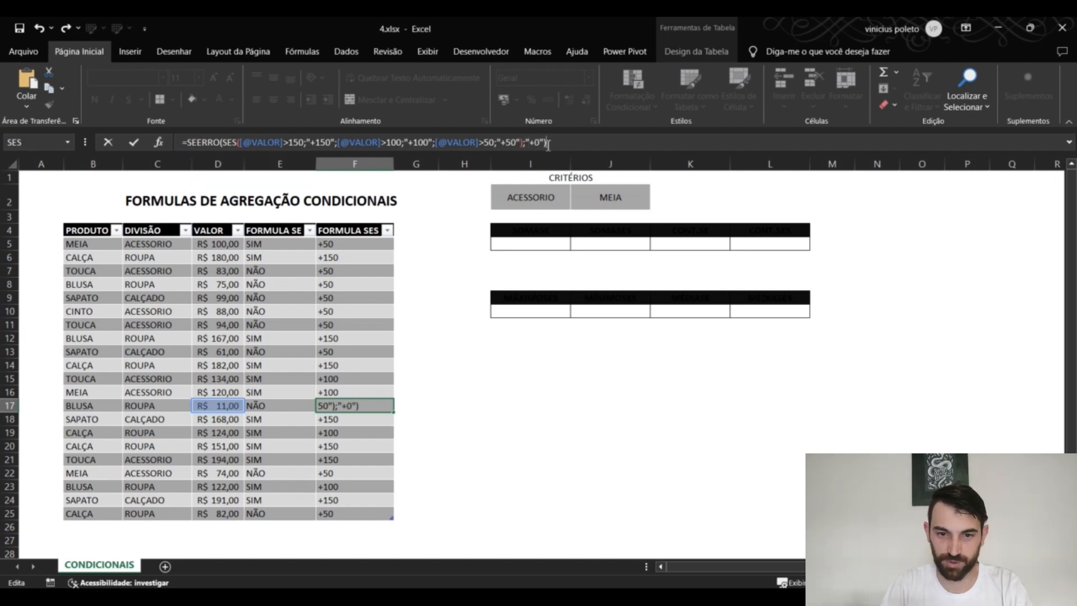
pyautogui.press('Return')
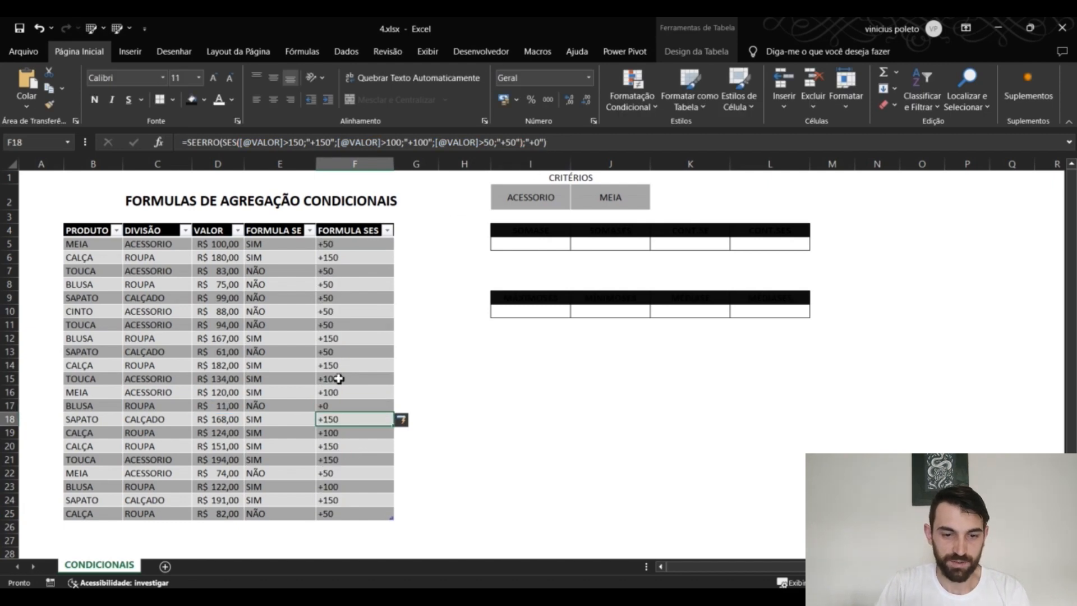
# Examine the SEERRO formula in several FORMULA SES cells, including its first logical test.
pyautogui.click(336, 246)
pyautogui.click(339, 269)
pyautogui.click(343, 299)
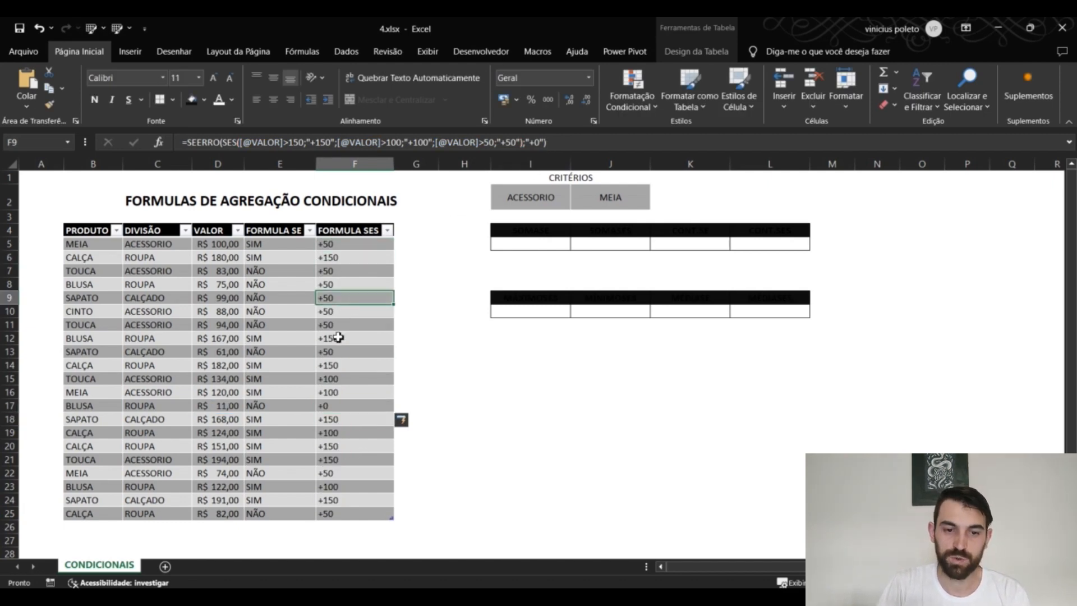
pyautogui.click(341, 339)
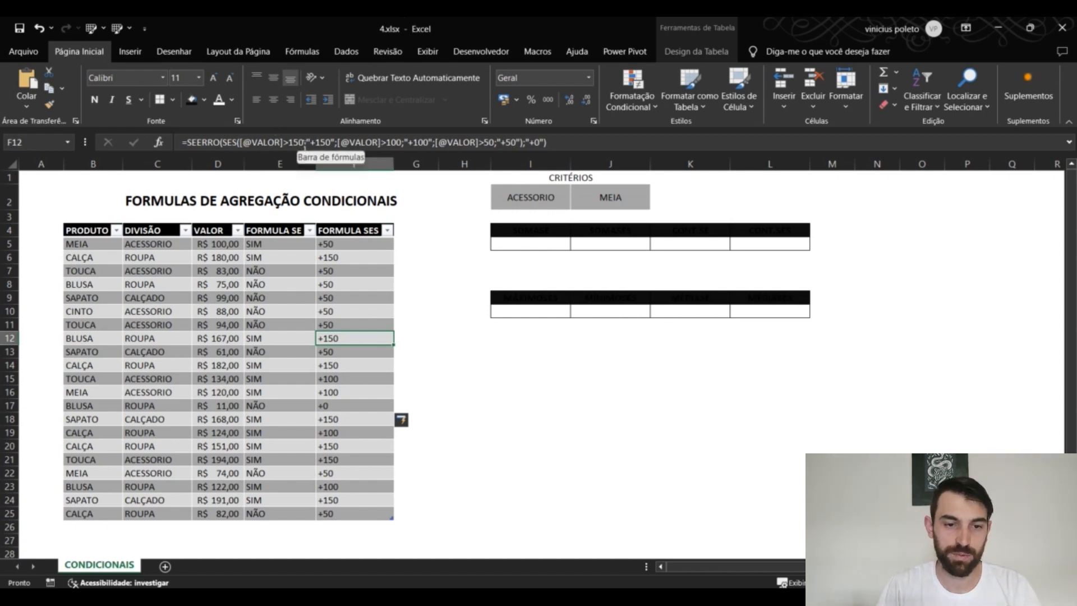
pyautogui.click(323, 145)
pyautogui.click(243, 147)
pyautogui.moveTo(243, 147); pyautogui.dragTo(303, 144)
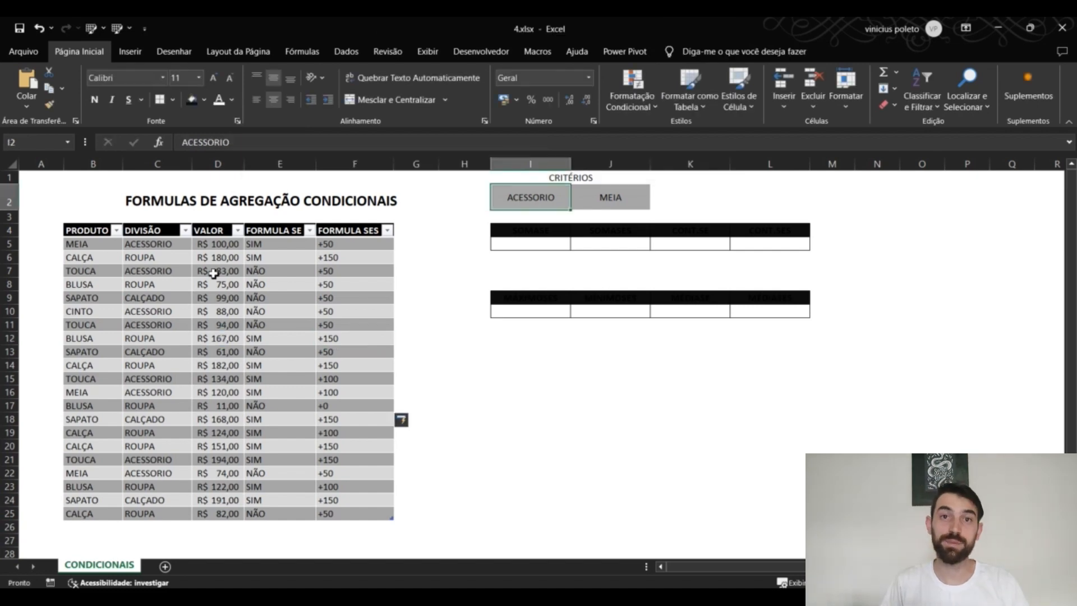
# Compare the ACESSORIO criterion in I2 with the DIVISÃO column and select the VALOR cells of the first matching rows.
pyautogui.click(159, 244)
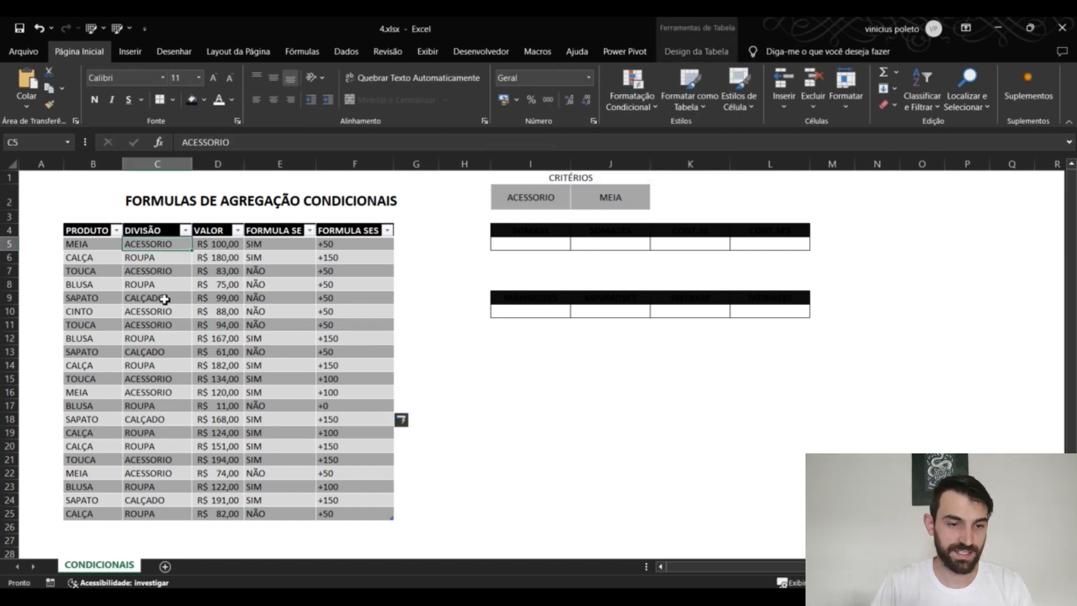
pyautogui.click(548, 198)
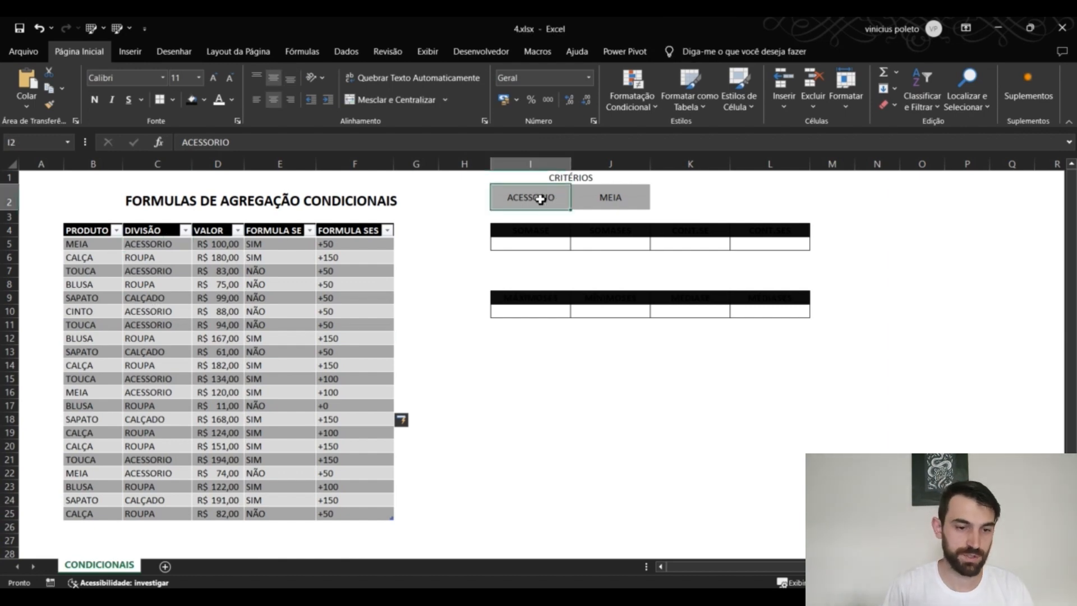
pyautogui.click(229, 245)
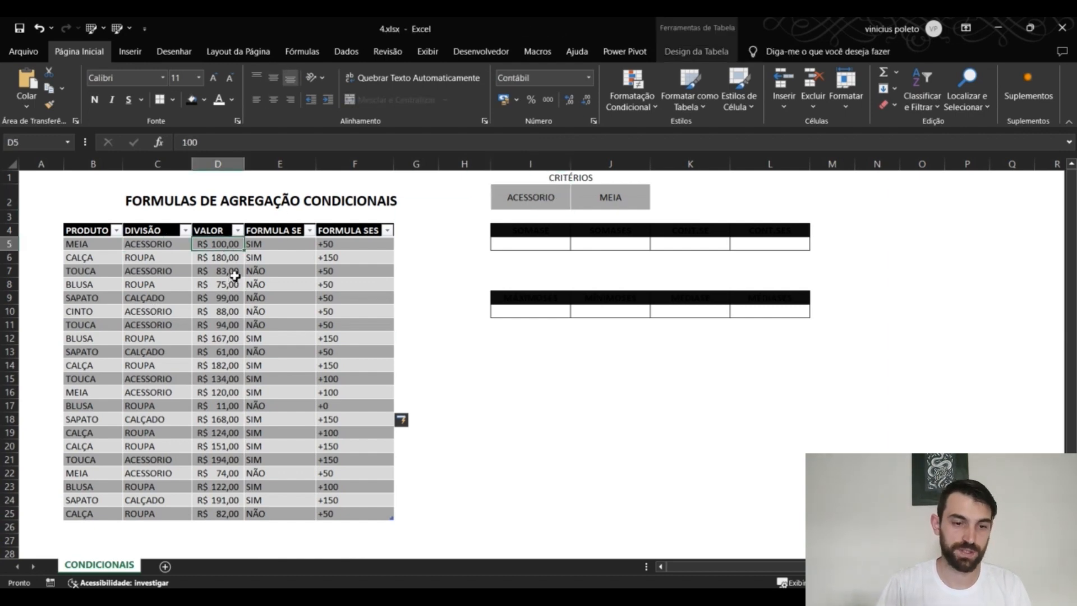
pyautogui.keyDown('ctrl'); pyautogui.click(235, 272); pyautogui.keyUp('ctrl')
pyautogui.keyDown('ctrl'); pyautogui.click(223, 314); pyautogui.keyUp('ctrl')
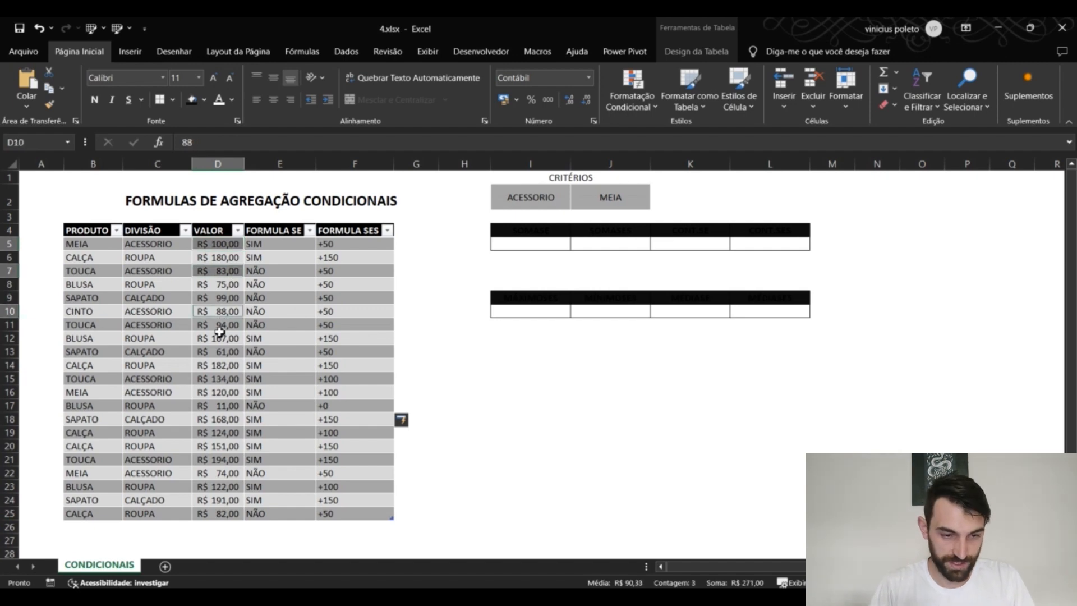
pyautogui.keyDown('ctrl'); pyautogui.click(220, 330); pyautogui.keyUp('ctrl')
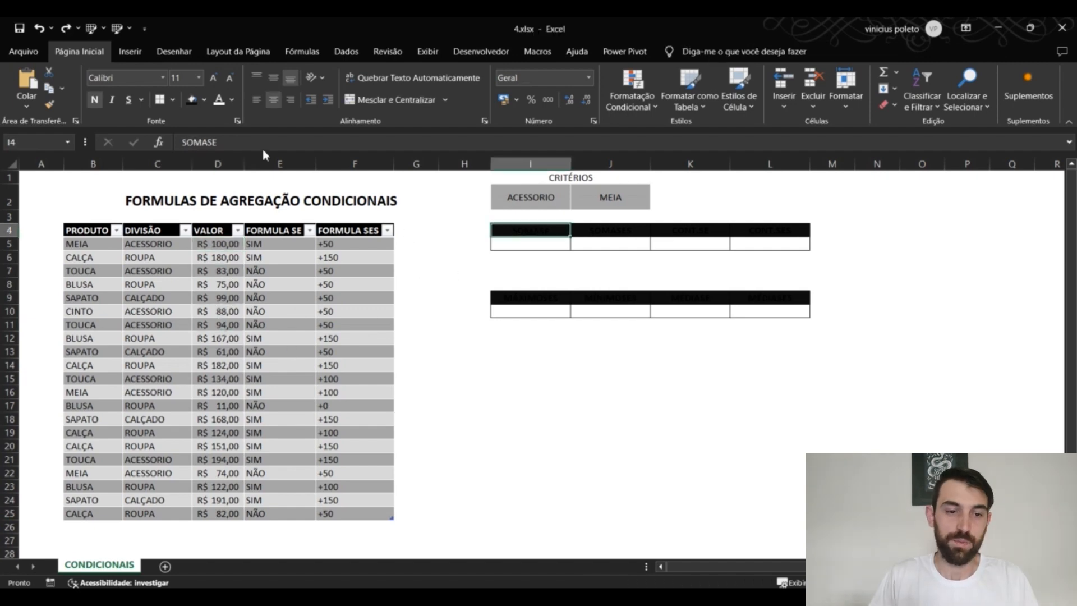
# Make the SOMASE header text in I4 white and start a SOMASE formula in I5 with Tabela1[DIVISÃO] as the range.
pyautogui.click(219, 100)
pyautogui.click(524, 246)
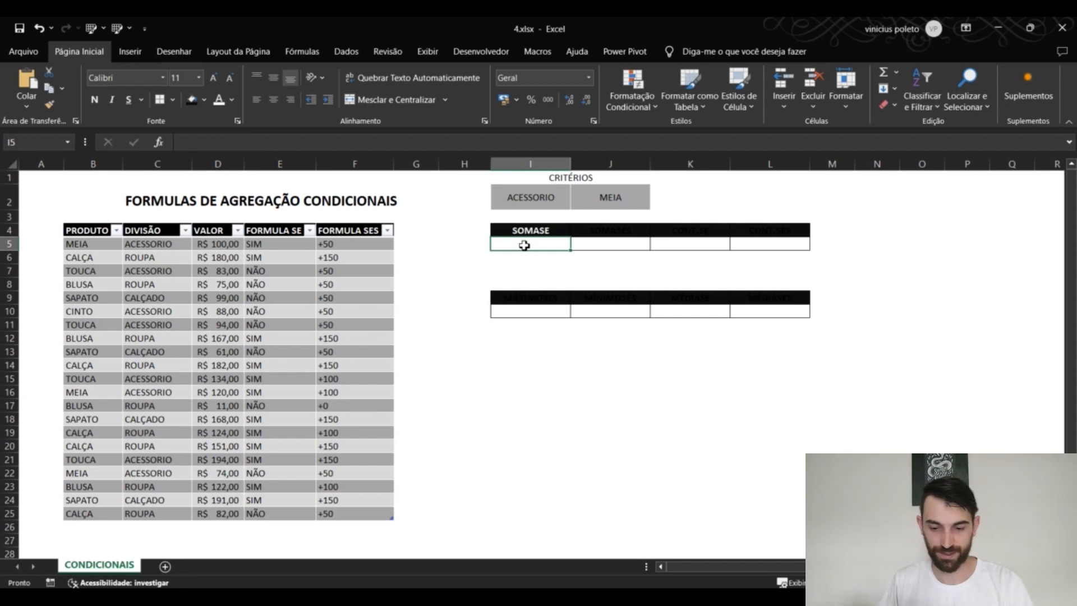
pyautogui.write('=SOMA')
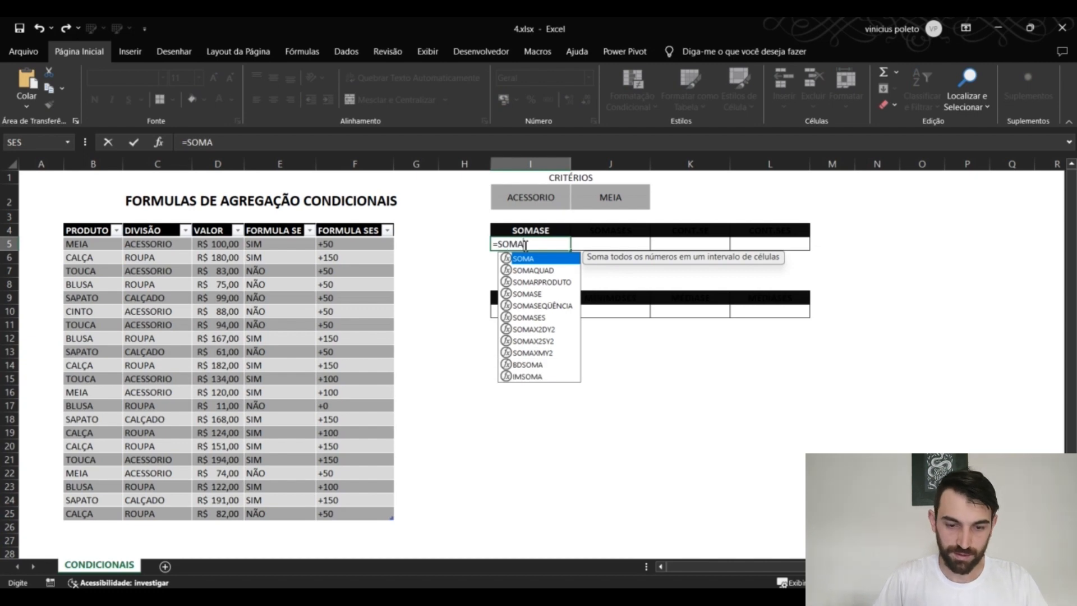
pyautogui.write('SE(')
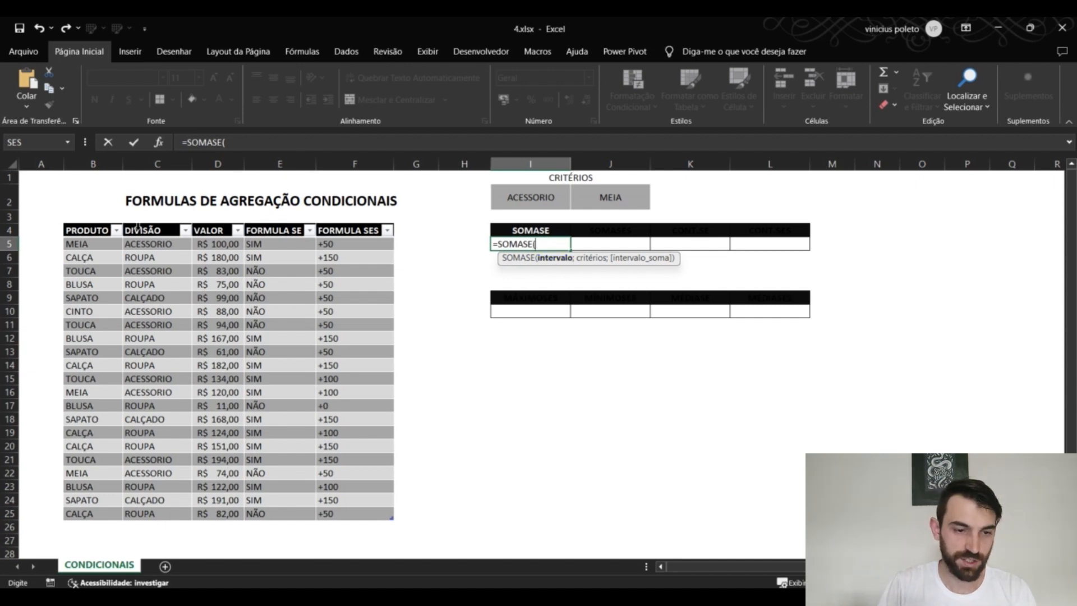
pyautogui.click(147, 225)
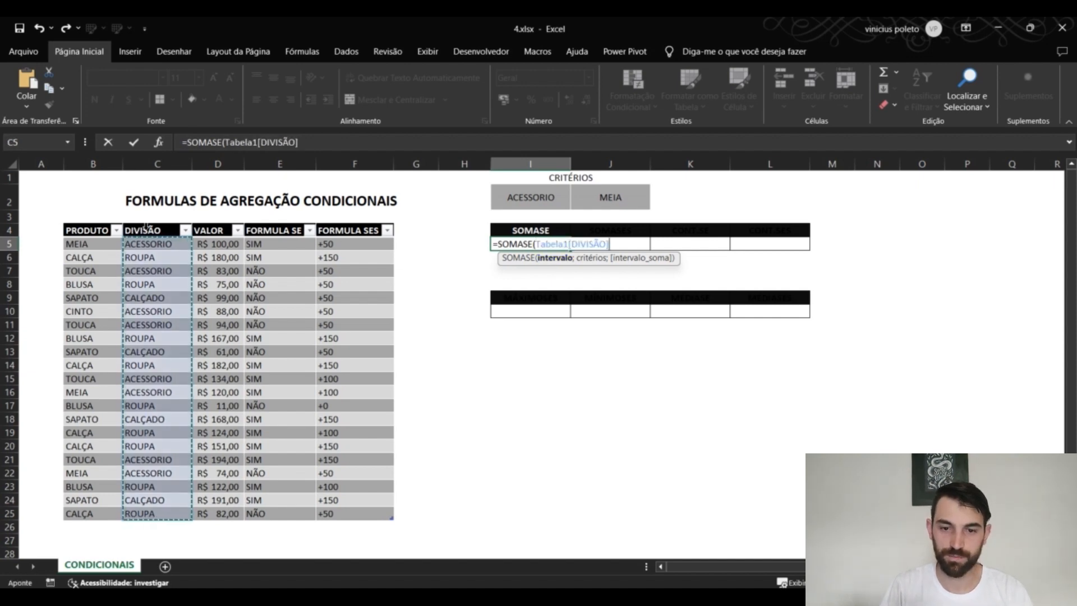
pyautogui.write(';')
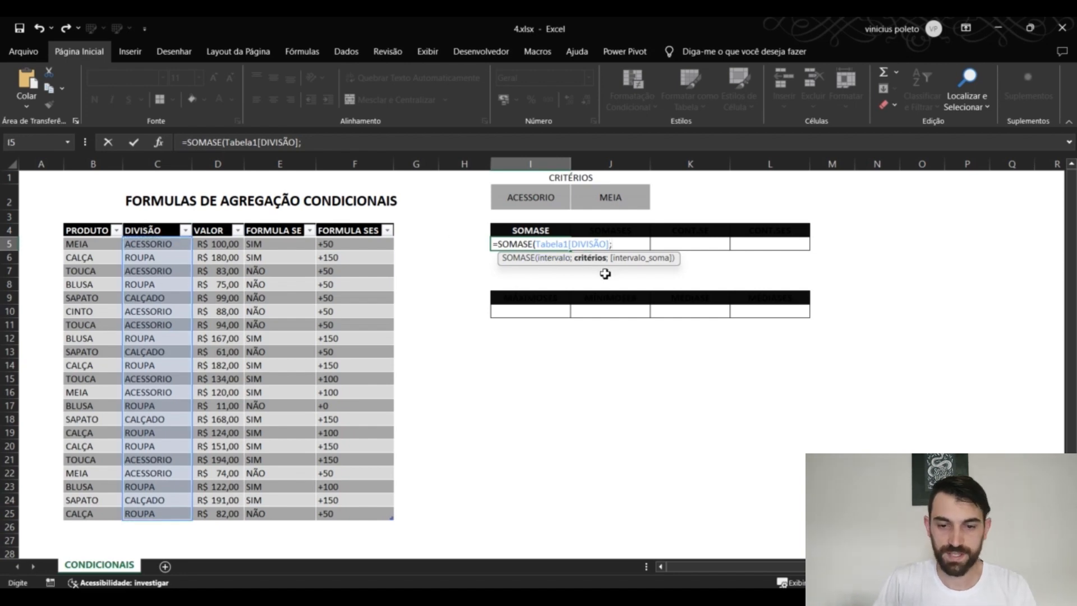
# Complete the SOMASE formula with I2 as the criterion and Tabela1[VALOR] as the sum range.
pyautogui.click(542, 204)
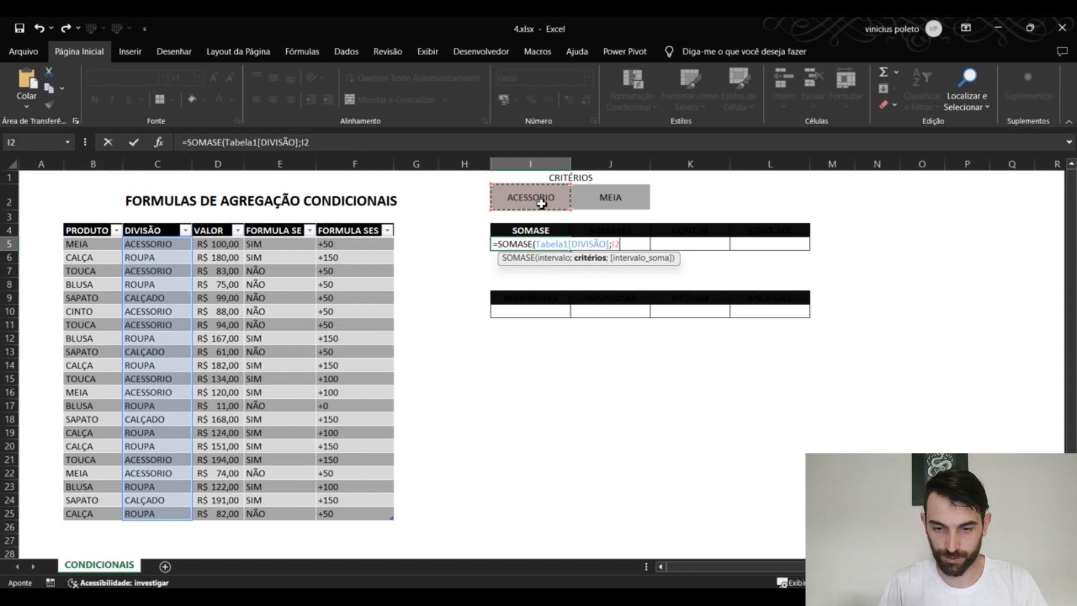
pyautogui.write(';')
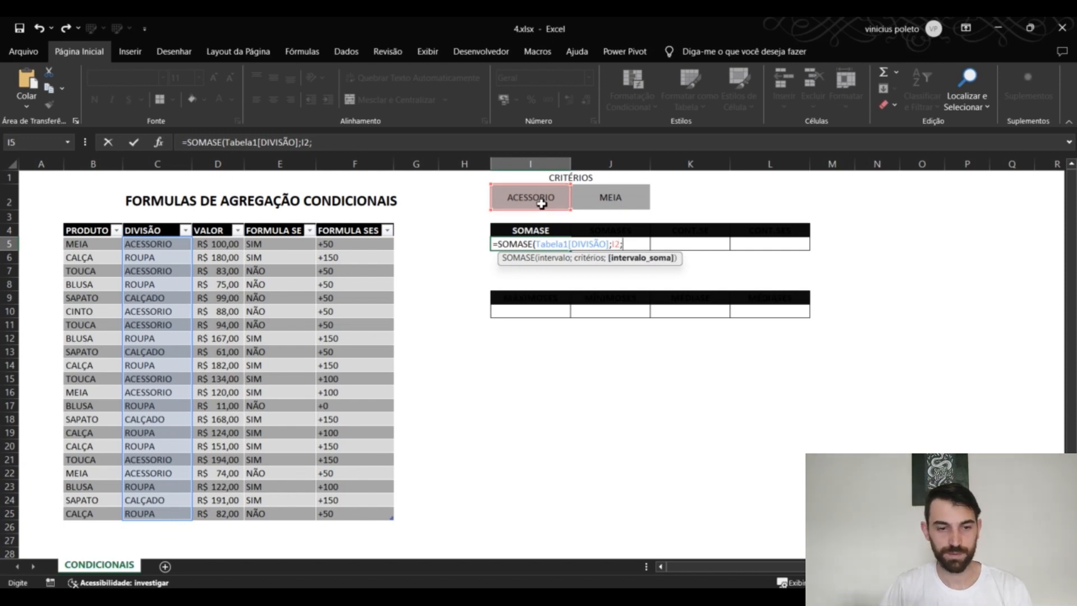
pyautogui.click(220, 224)
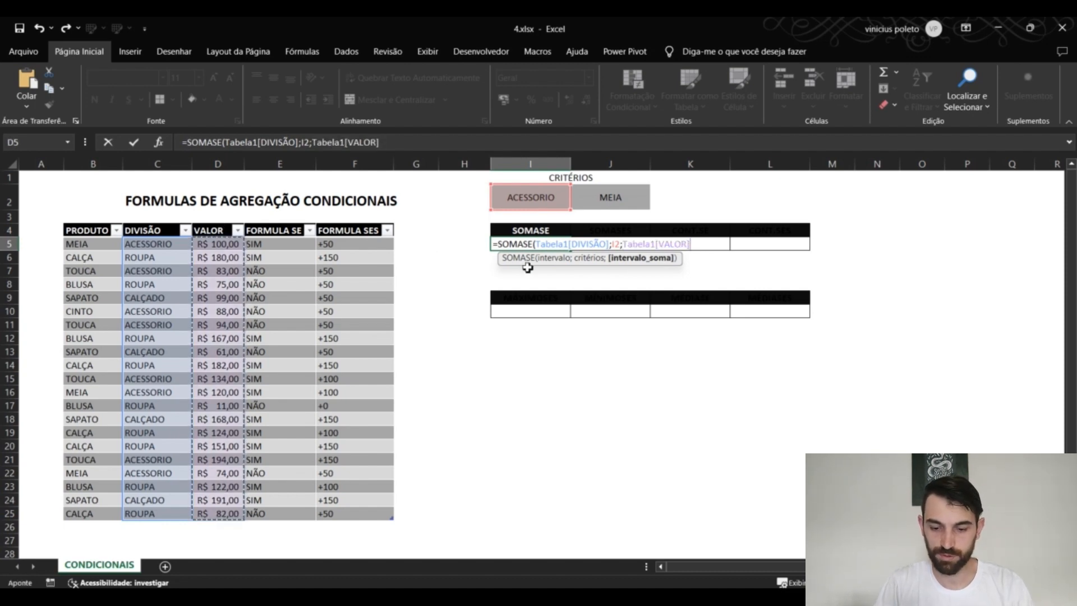
pyautogui.write(')')
pyautogui.press('Return')
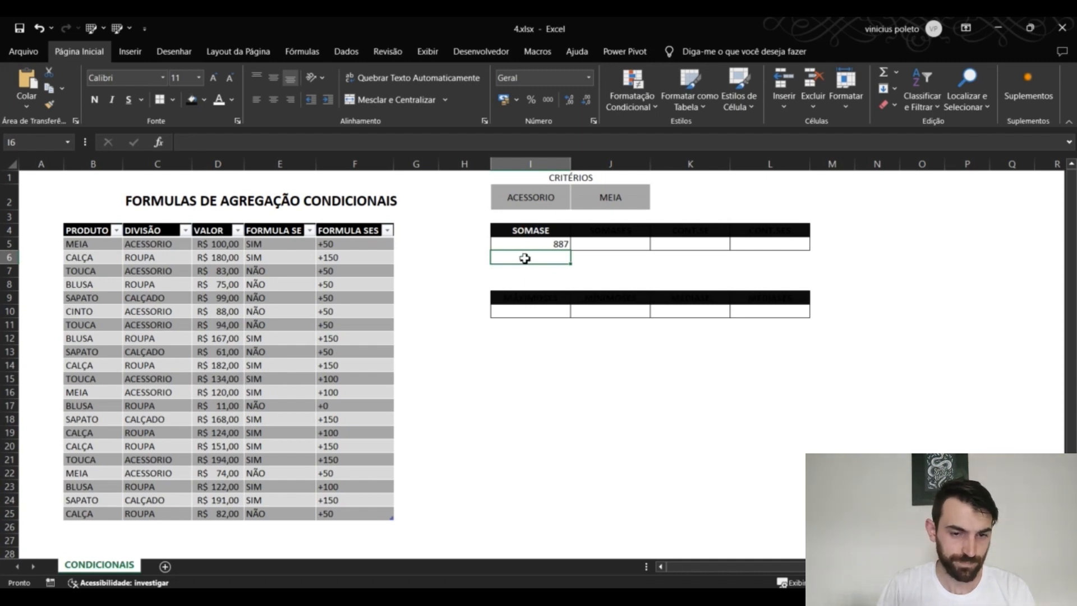
# Format the SOMASE result in I5 as R$ accounting currency.
pyautogui.click(550, 244)
pyautogui.click(505, 101)
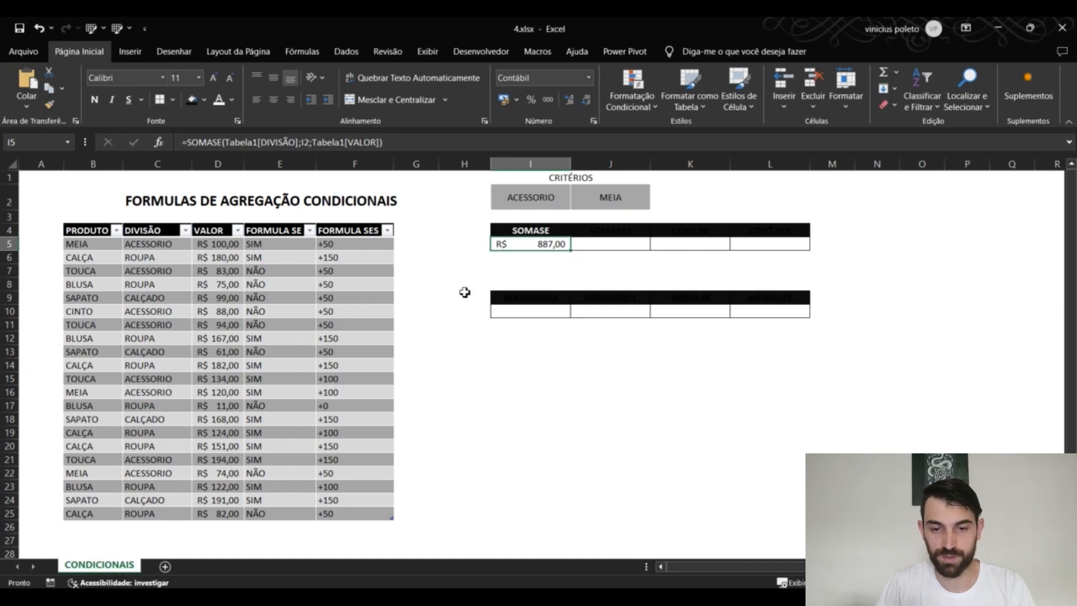
# Change the division criterion in I2 to ROUPA.
pyautogui.click(524, 205)
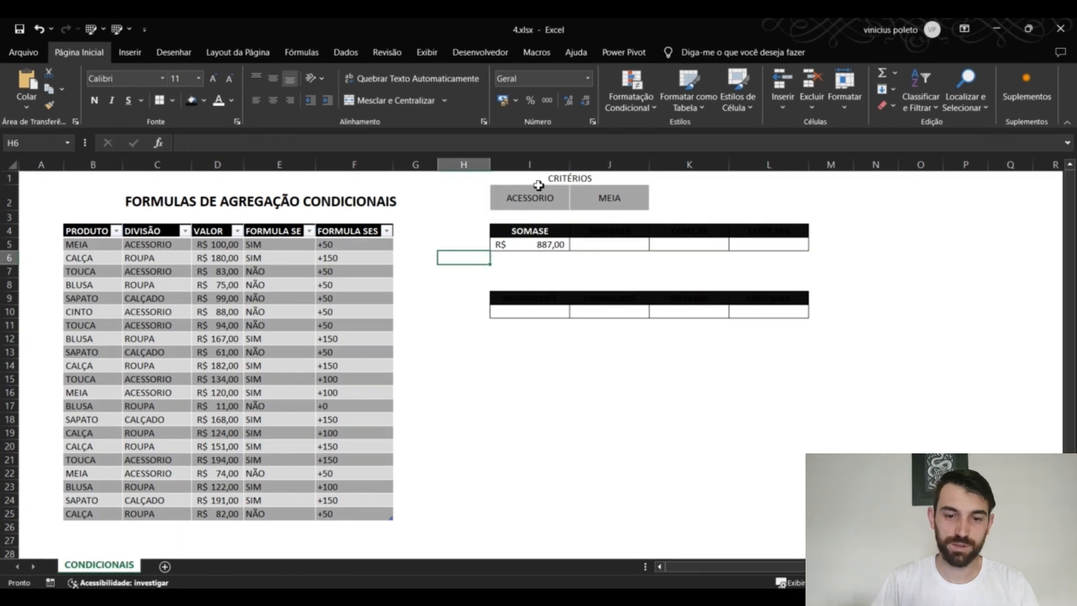
pyautogui.write('ROUPA')
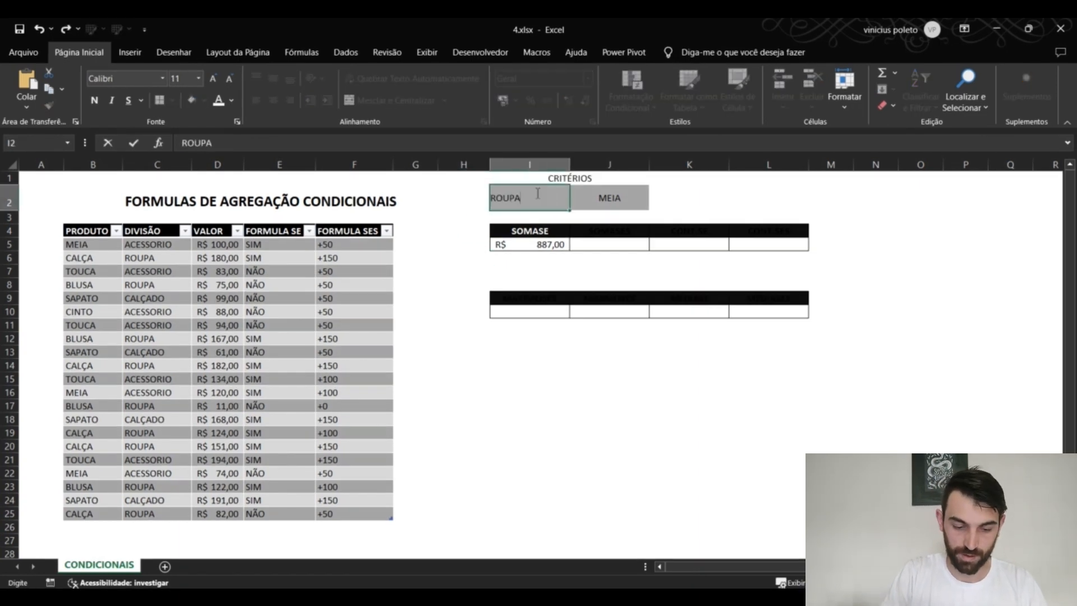
pyautogui.press('Return')
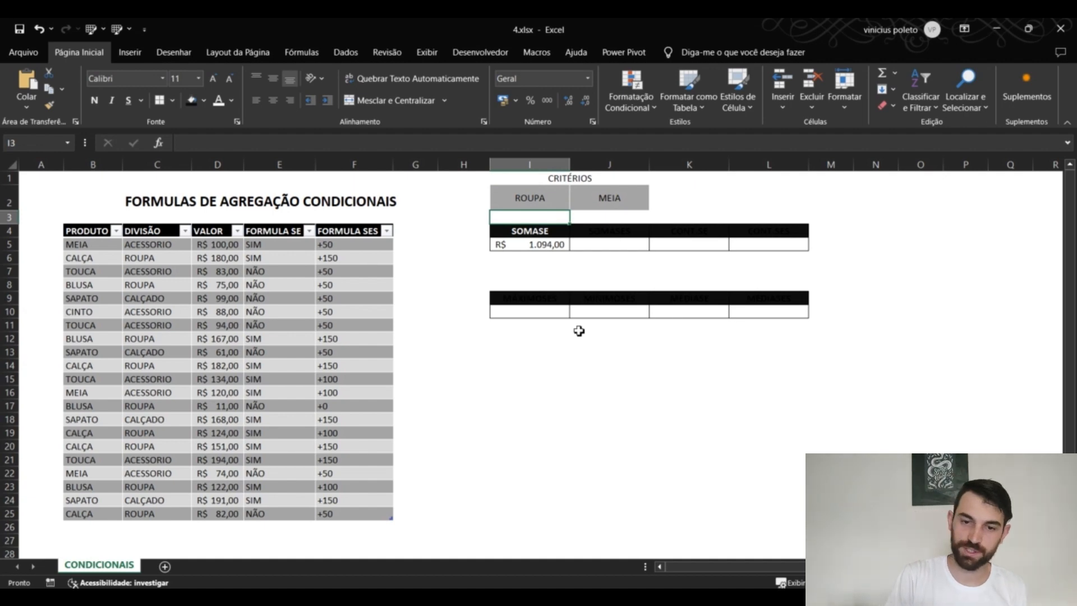
pyautogui.click(538, 199)
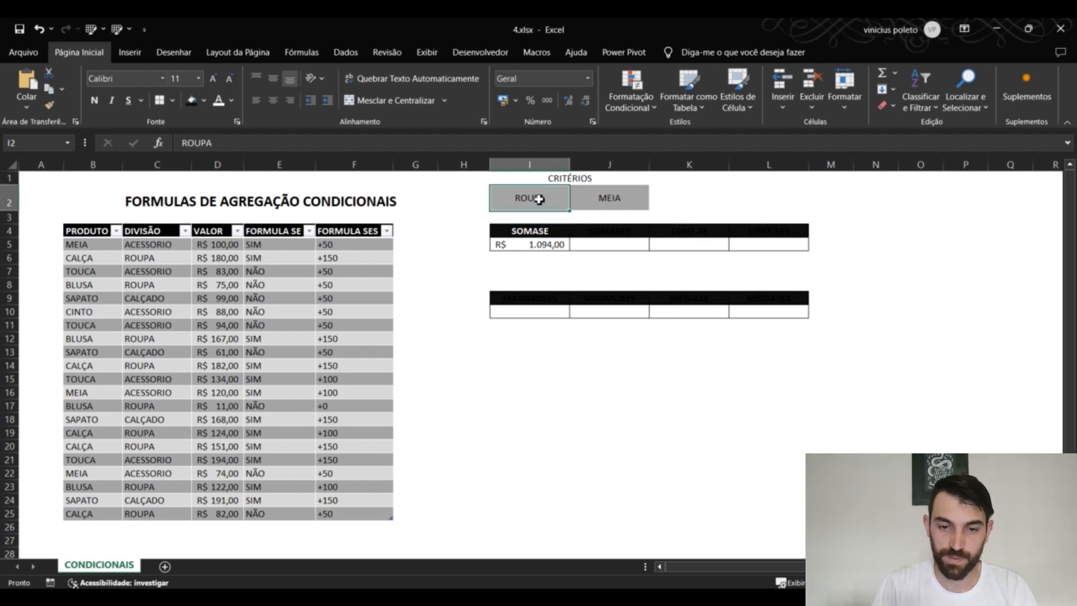
# Replace the I2 reference in the SOMASE formula in I5 with the literal text "ROUPA".
pyautogui.click(554, 246)
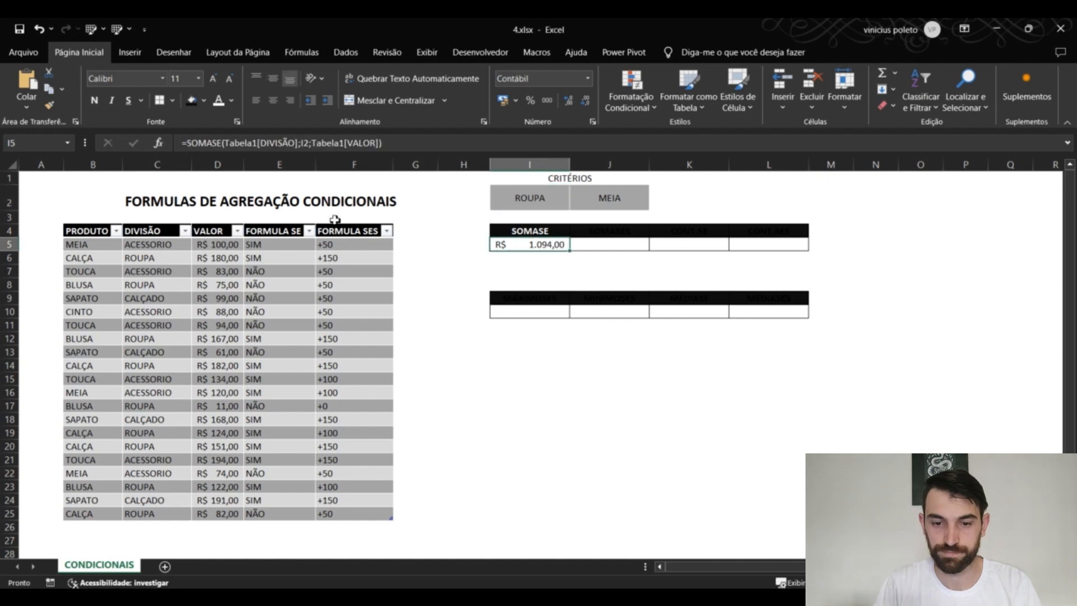
pyautogui.click(303, 144)
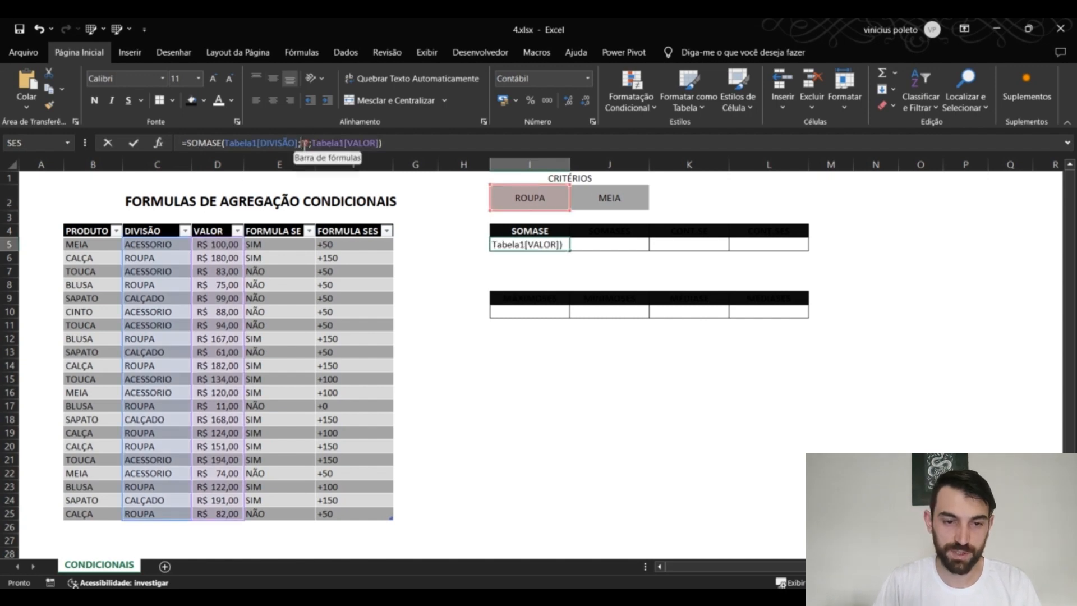
pyautogui.press('BackSpace')
pyautogui.write('"')
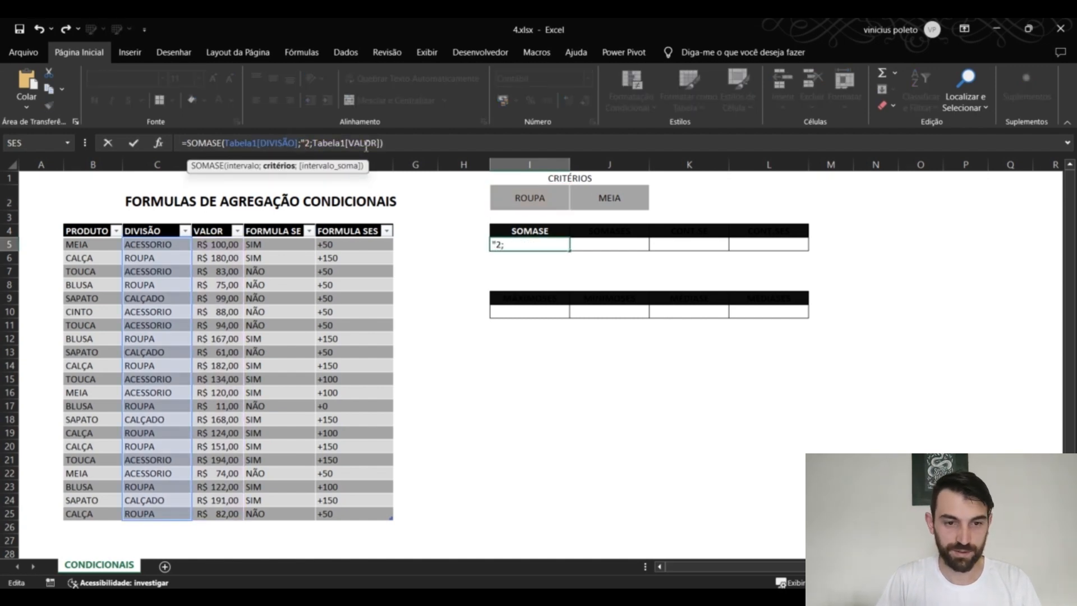
pyautogui.press('Delete')
pyautogui.write('ROU')
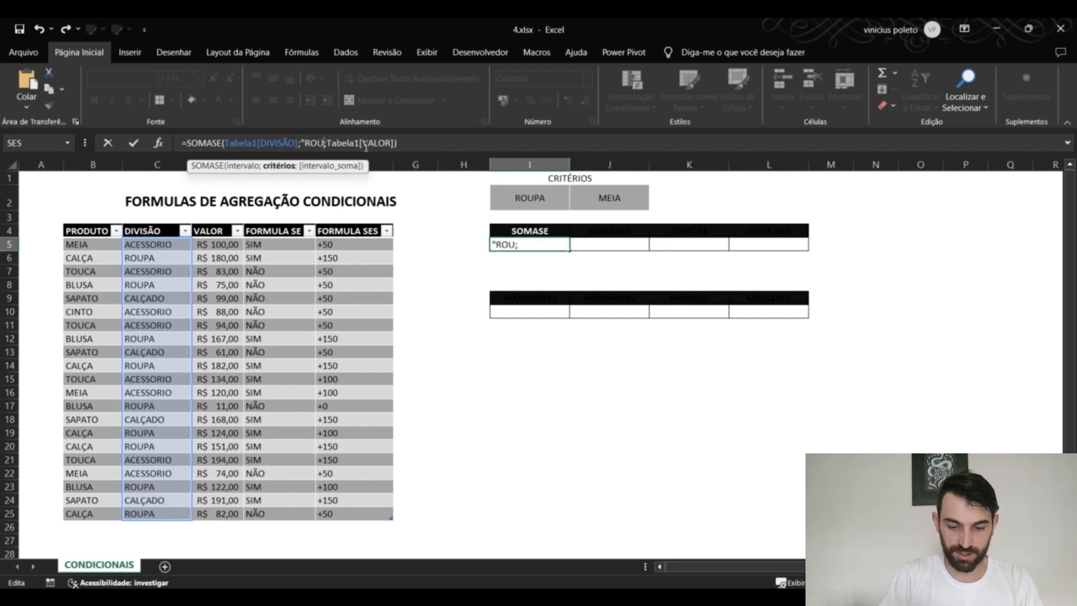
pyautogui.write('PA"')
pyautogui.press('Return')
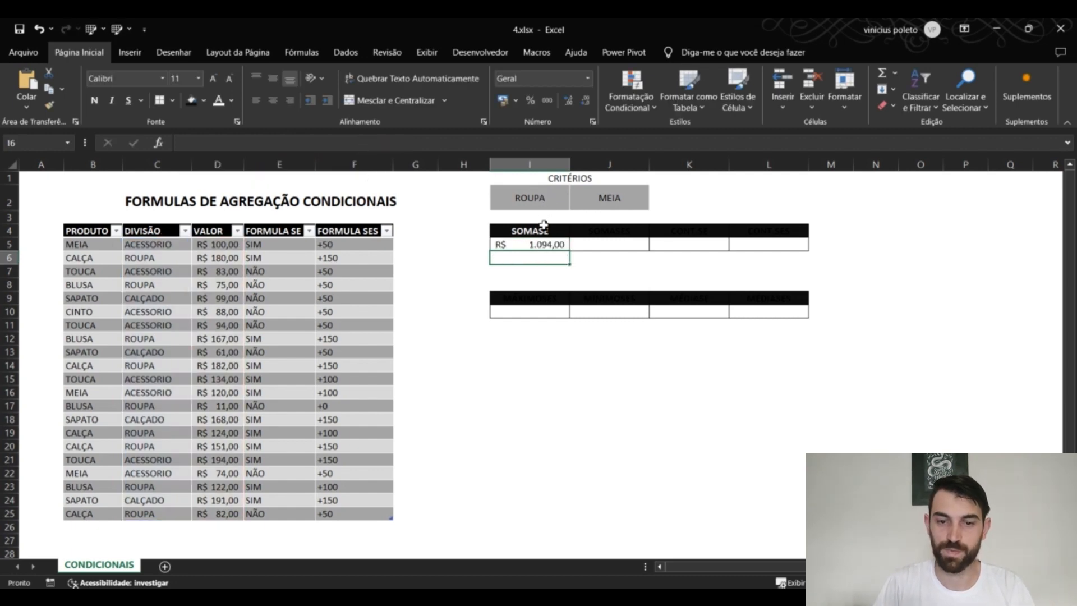
# Replace the literal "ROUPA" criterion in the I5 SOMASE formula with a reference to cell I2.
pyautogui.click(545, 244)
pyautogui.click(339, 147)
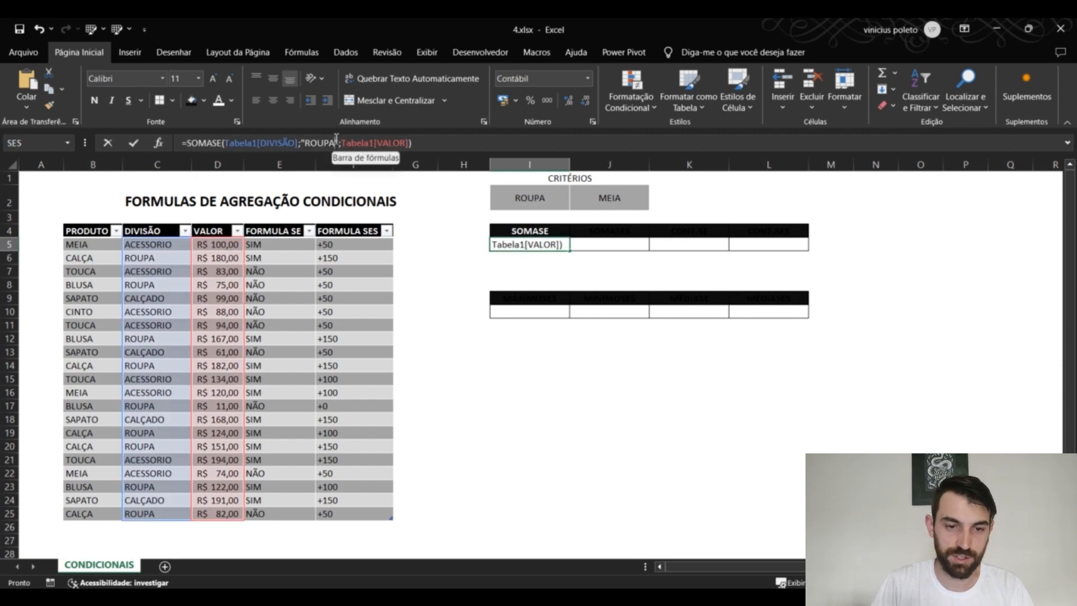
pyautogui.press('Left')
pyautogui.press('Left')
pyautogui.press('Left')
pyautogui.press('Left')
pyautogui.press('Left')
pyautogui.press('Left')
pyautogui.press('Left')
pyautogui.hotkey('shift', 'Right')
pyautogui.hotkey('shift', 'Right')
pyautogui.hotkey('shift', 'Right')
pyautogui.hotkey('shift', 'Right')
pyautogui.hotkey('shift', 'Right')
pyautogui.hotkey('shift', 'Right')
pyautogui.hotkey('shift', 'Right')
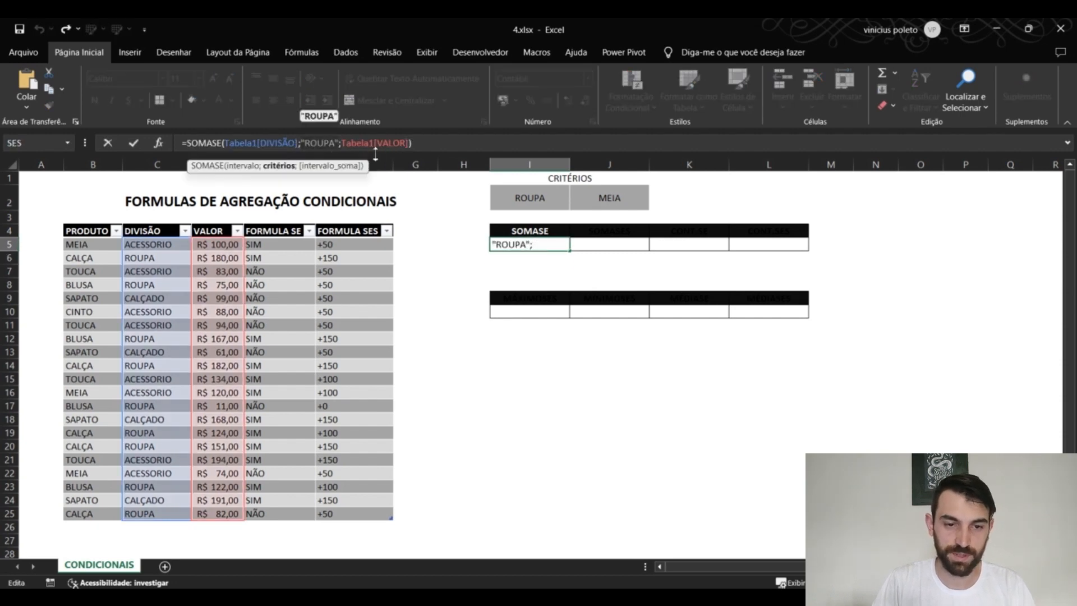
pyautogui.click(533, 200)
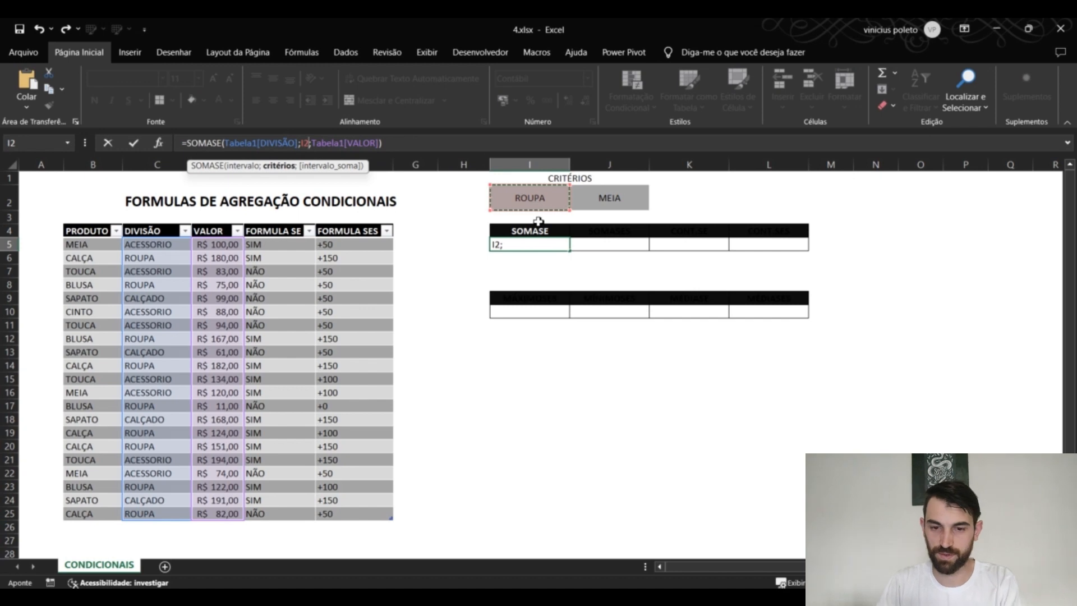
pyautogui.press('Return')
# Change the division criterion in I2 to CALÇADO.
pyautogui.click(529, 203)
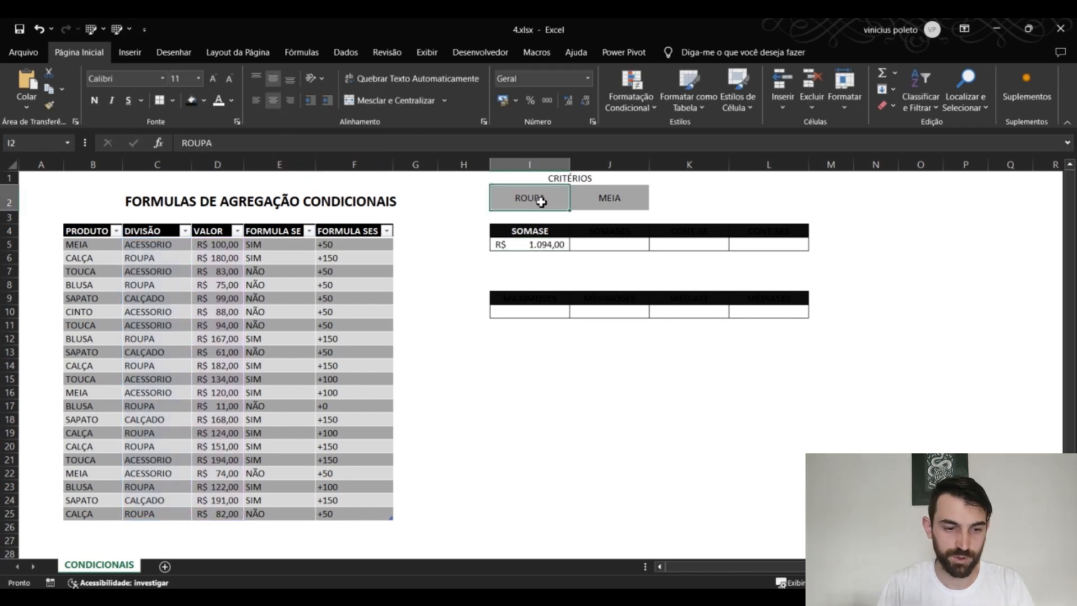
pyautogui.write('CAL')
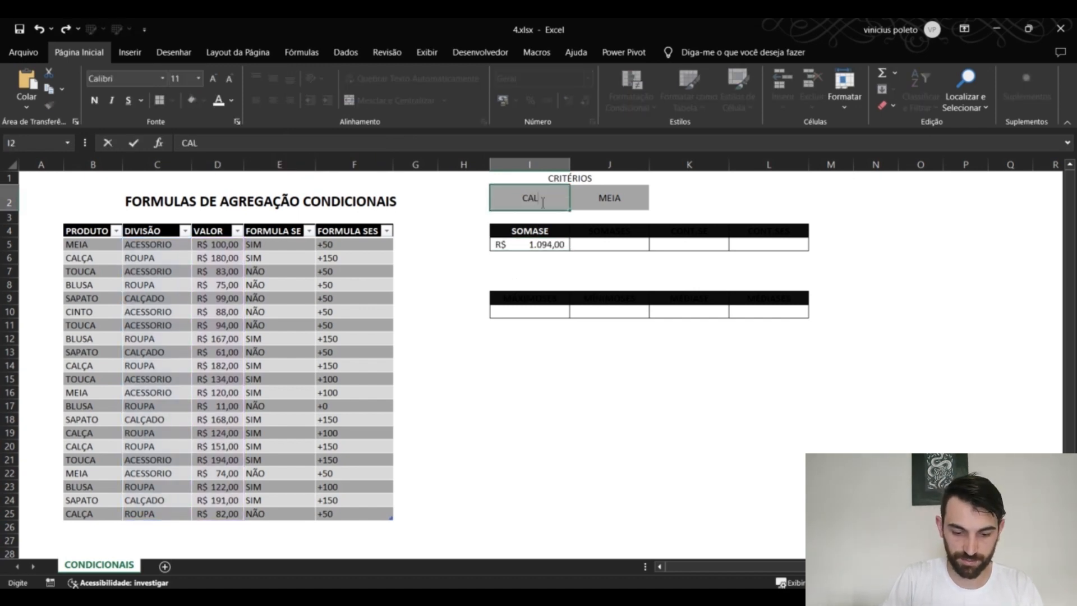
pyautogui.write('ÇADO')
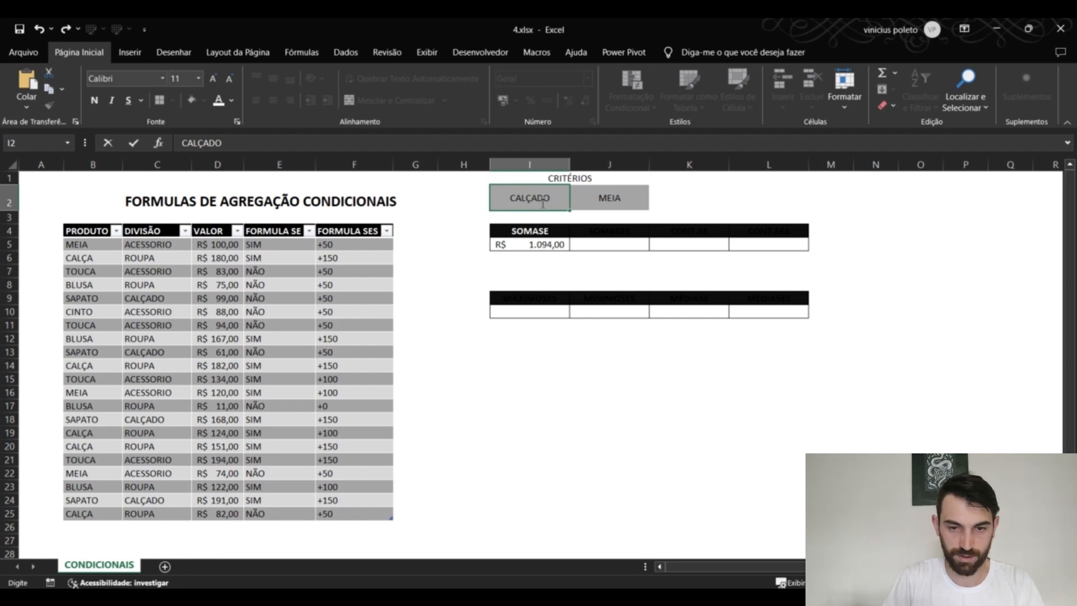
pyautogui.press('Return')
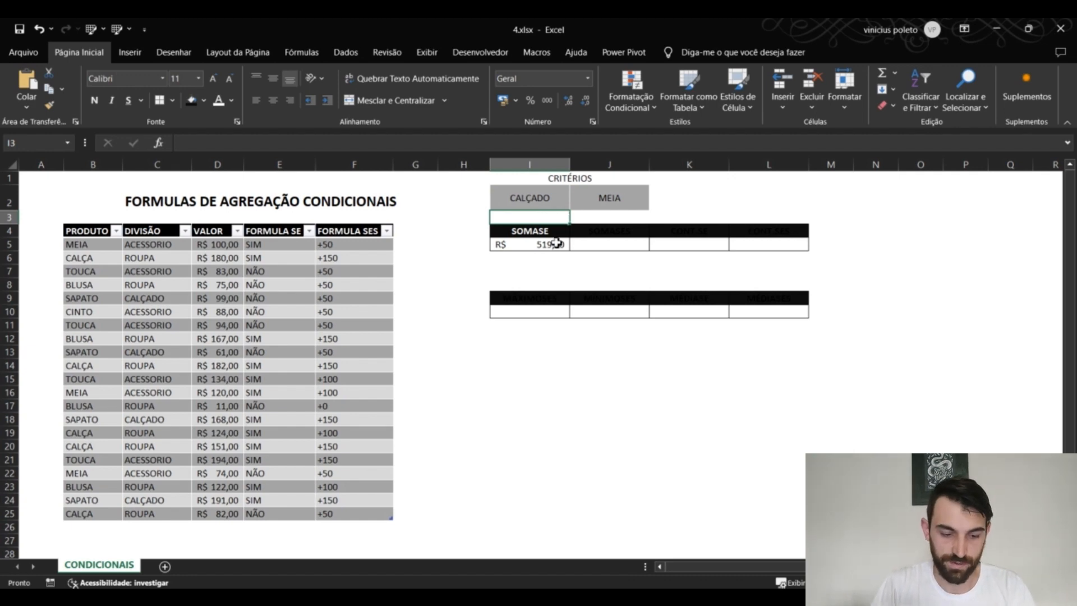
# Undo the recent criterion and formula edits until I2 holds ACESSORIO again.
pyautogui.hotkey('ctrl', 'z')
pyautogui.hotkey('ctrl', 'z')
pyautogui.hotkey('ctrl', 'z')
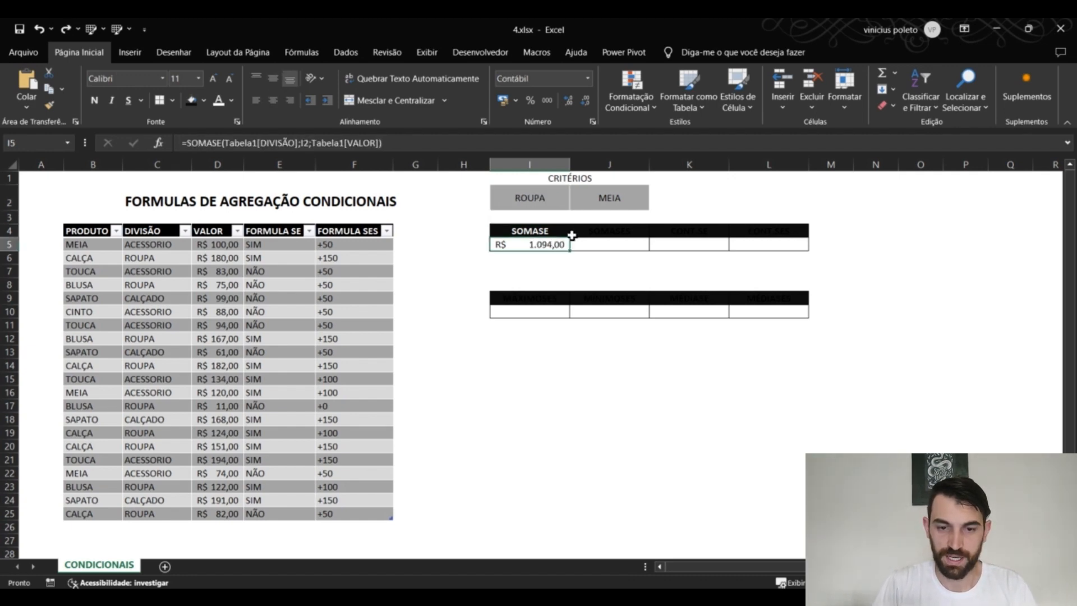
pyautogui.hotkey('ctrl', 'z')
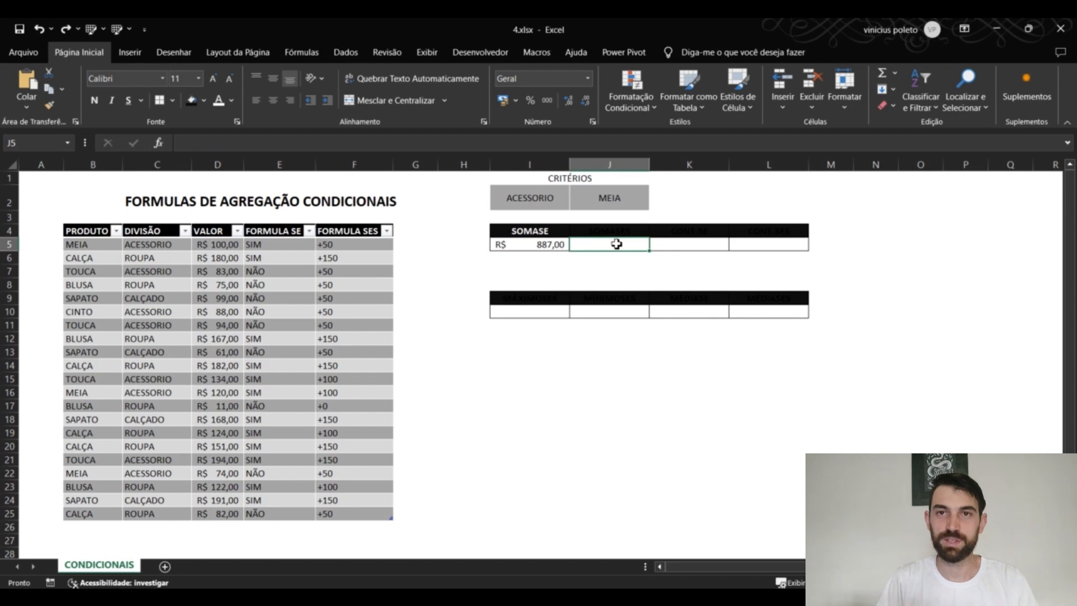
# Make the SOMASES header text in J4 white and start a SOMASES formula in J5 with Tabela1[VALOR] as the sum range.
pyautogui.click(619, 230)
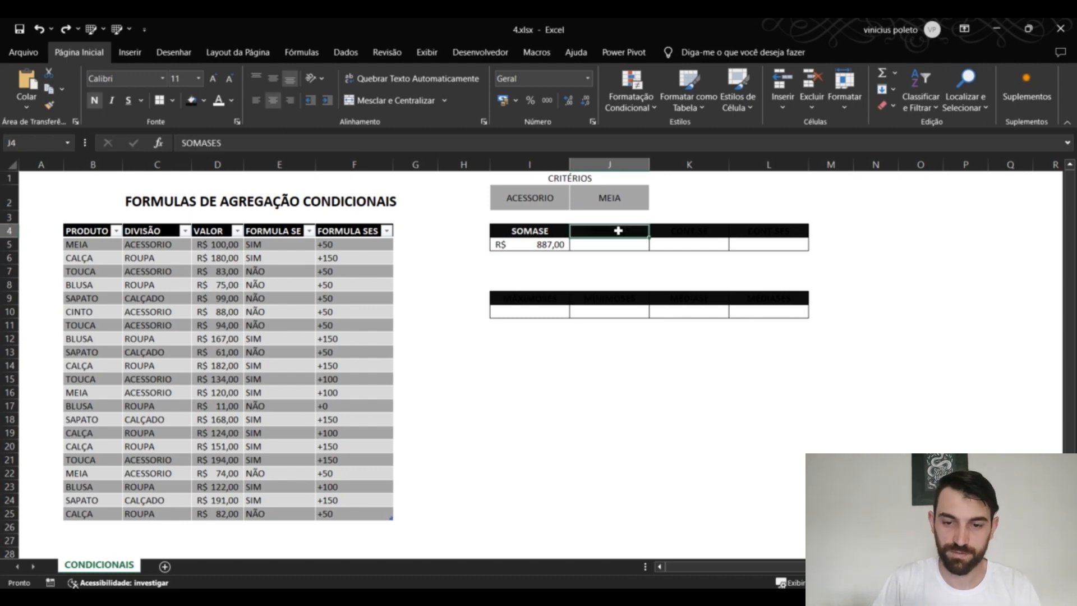
pyautogui.click(218, 101)
pyautogui.click(612, 244)
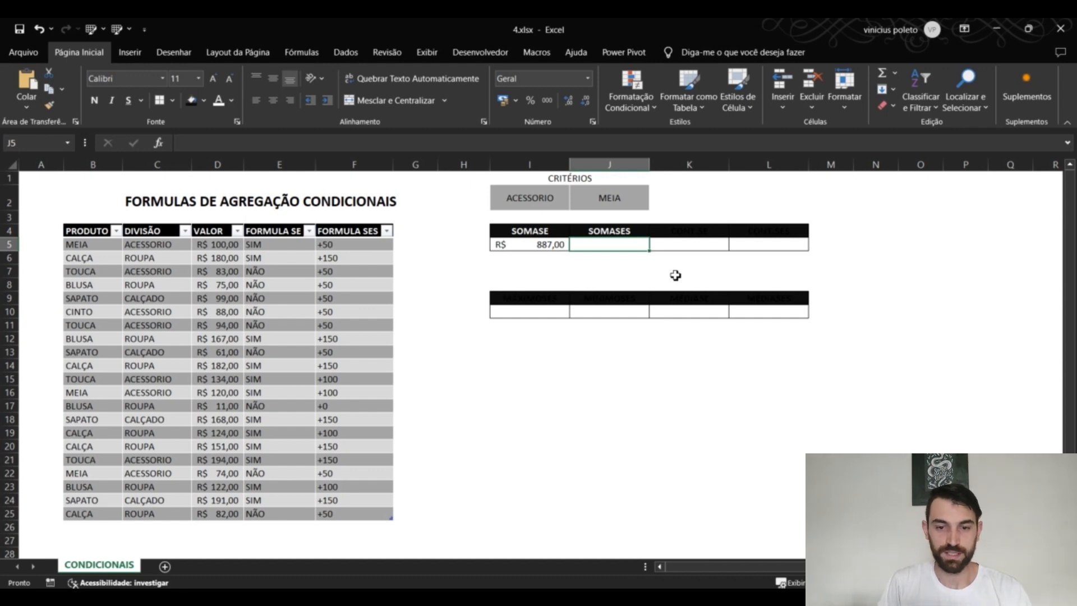
pyautogui.write('=SOMASES')
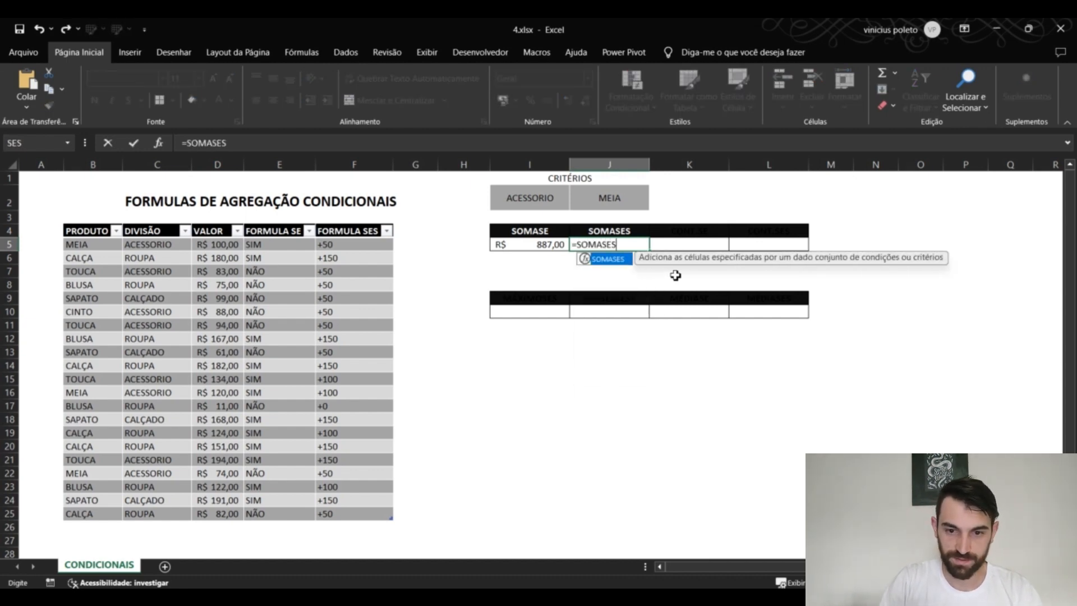
pyautogui.write('(')
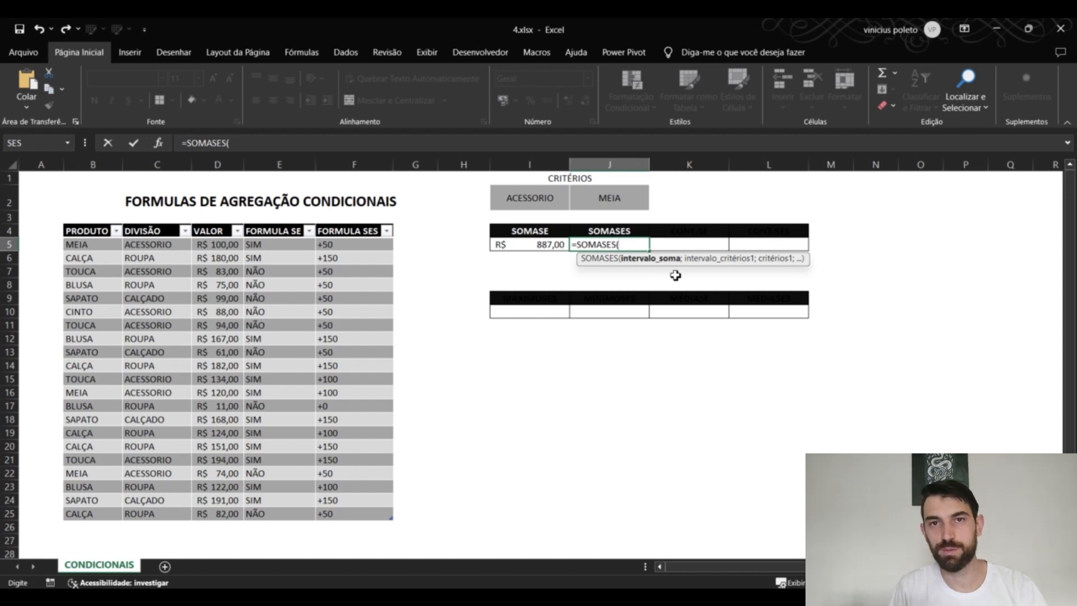
pyautogui.click(218, 230)
pyautogui.click(224, 226)
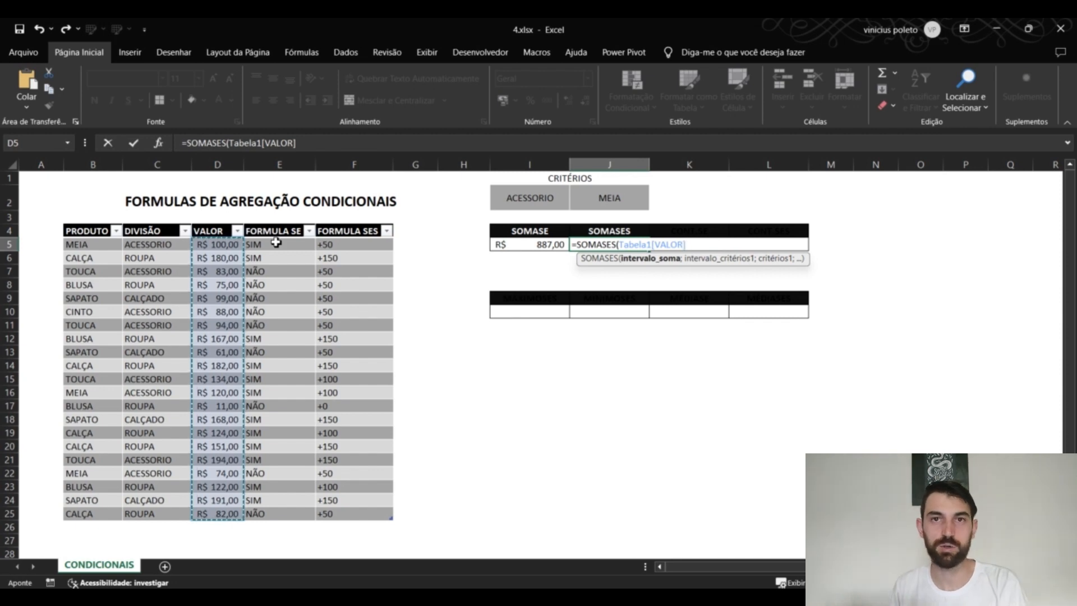
pyautogui.write(';')
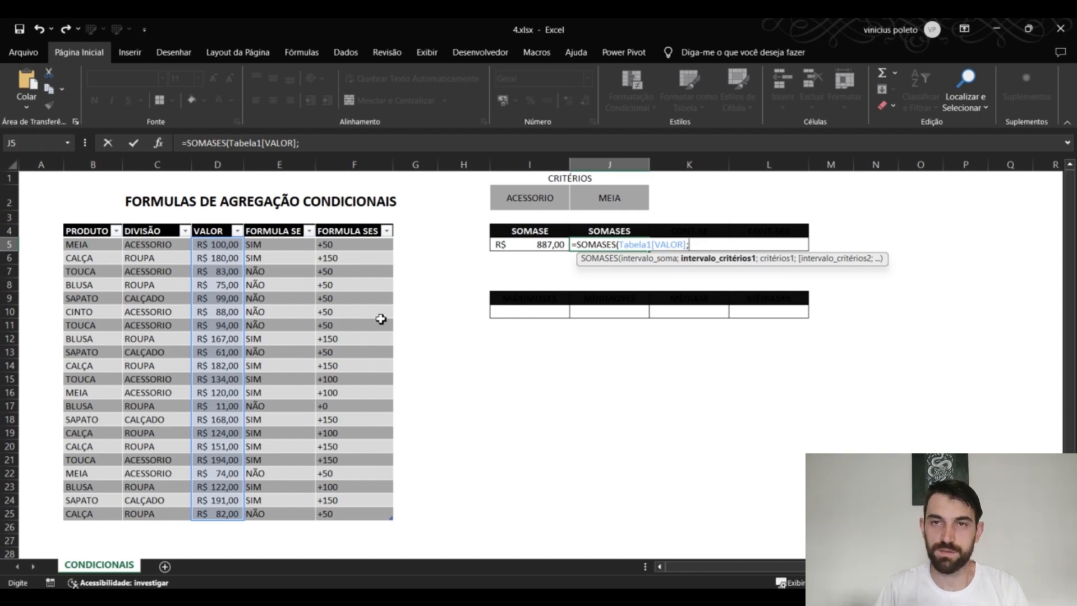
# Complete the SOMASES formula with Tabela1[DIVISÃO] matched to I2 and Tabela1[PRODUTO] matched to J2.
pyautogui.click(147, 227)
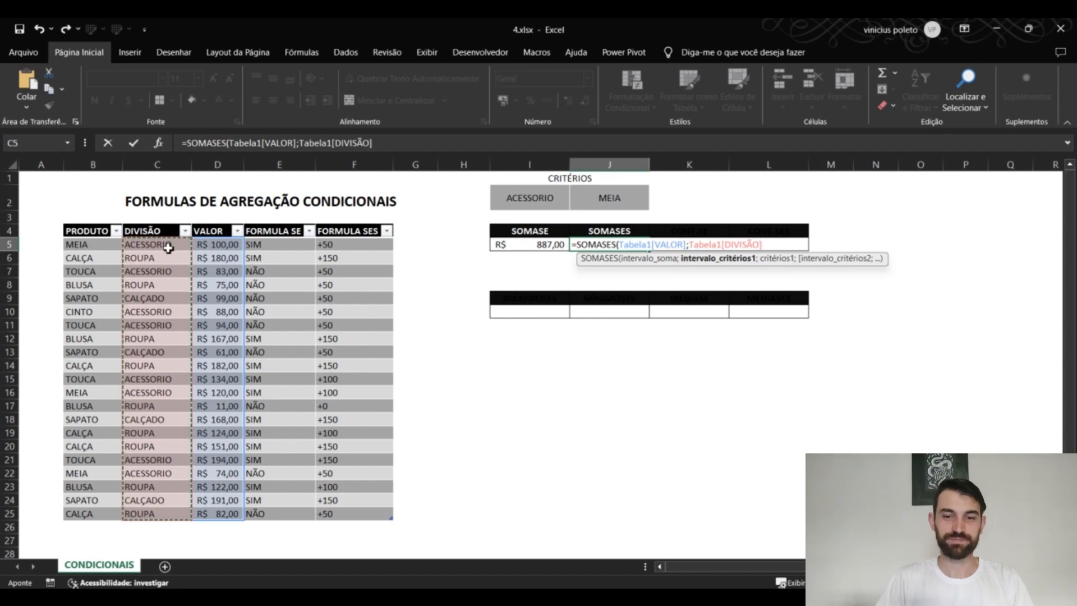
pyautogui.write(';')
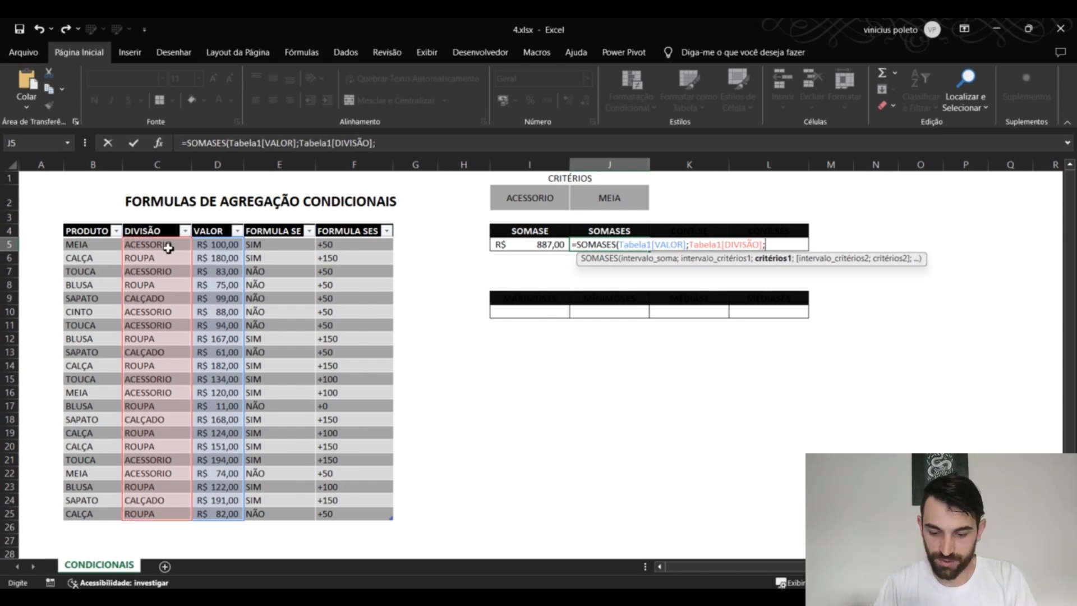
pyautogui.click(520, 198)
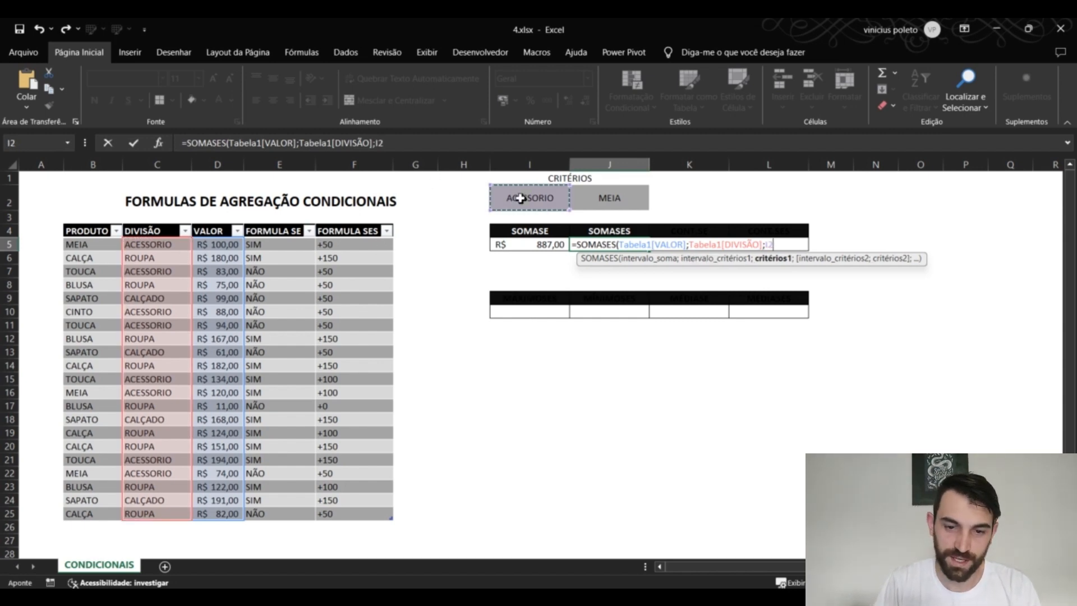
pyautogui.write(';')
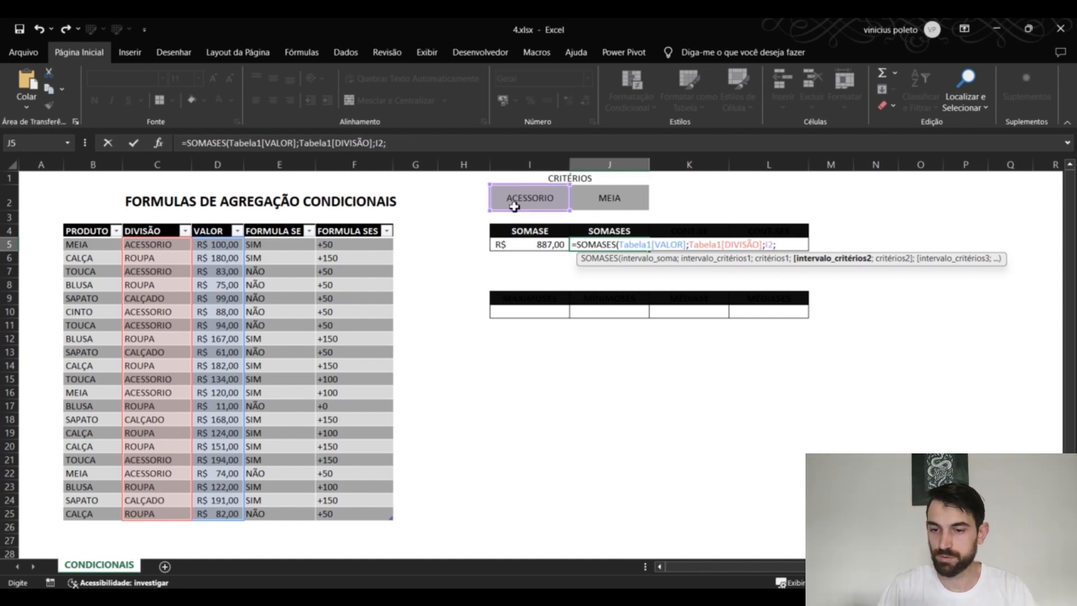
pyautogui.click(83, 224)
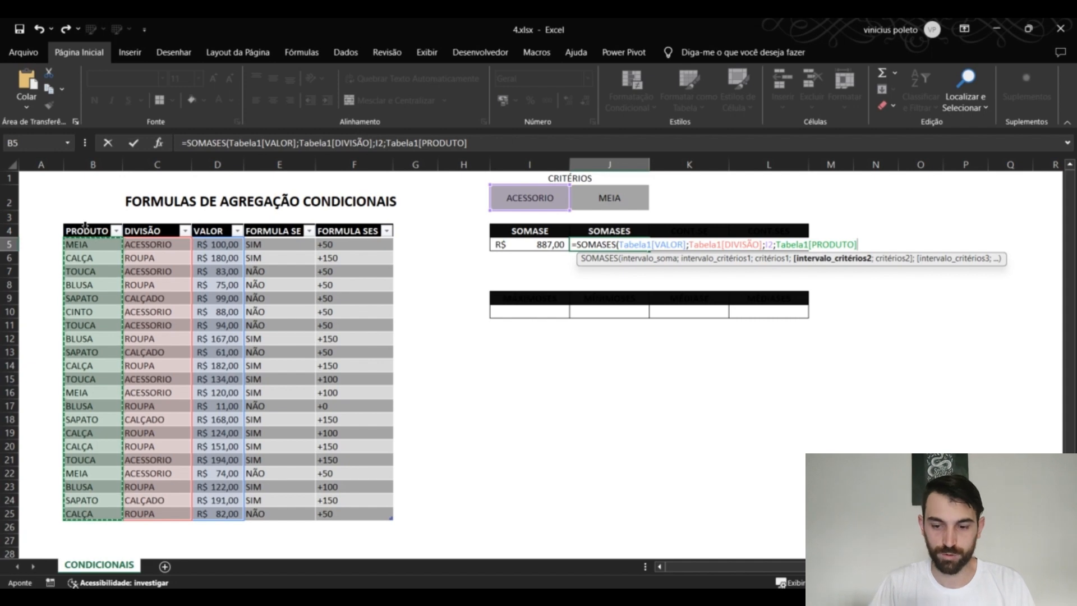
pyautogui.write(';')
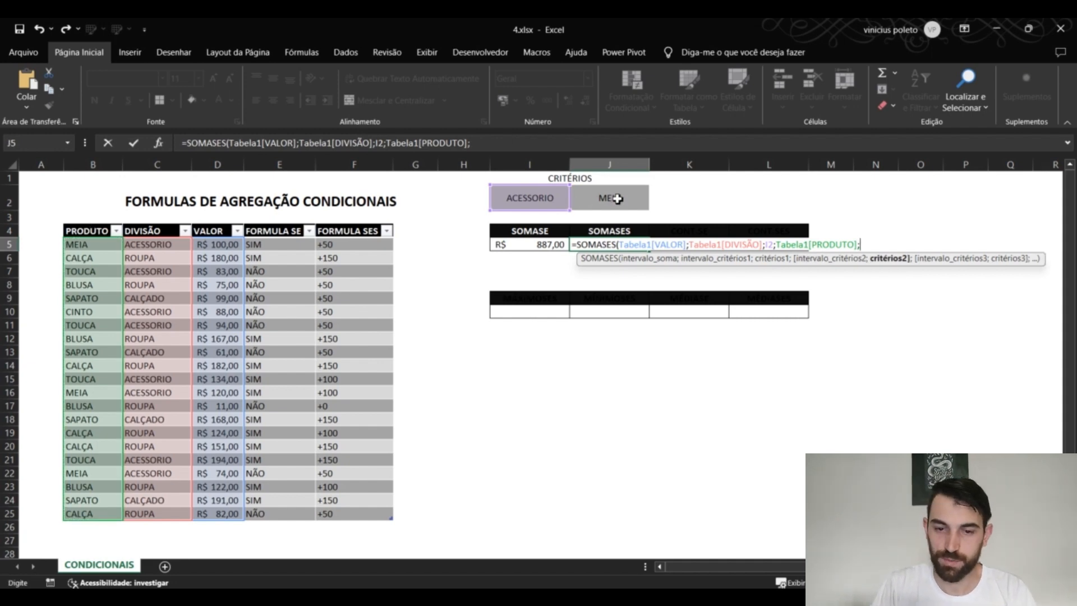
pyautogui.click(593, 197)
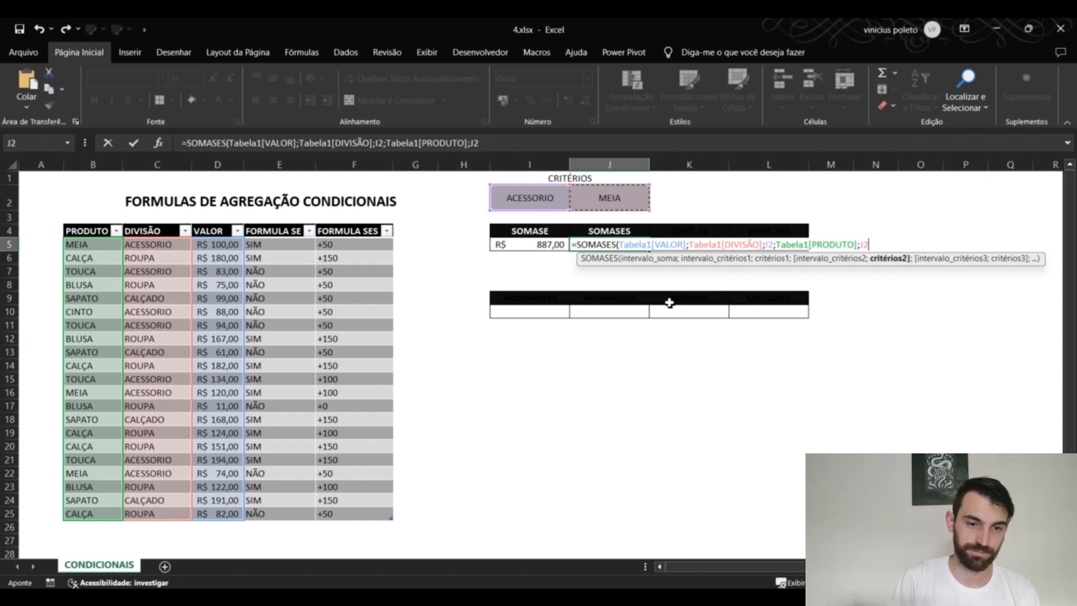
pyautogui.write(')')
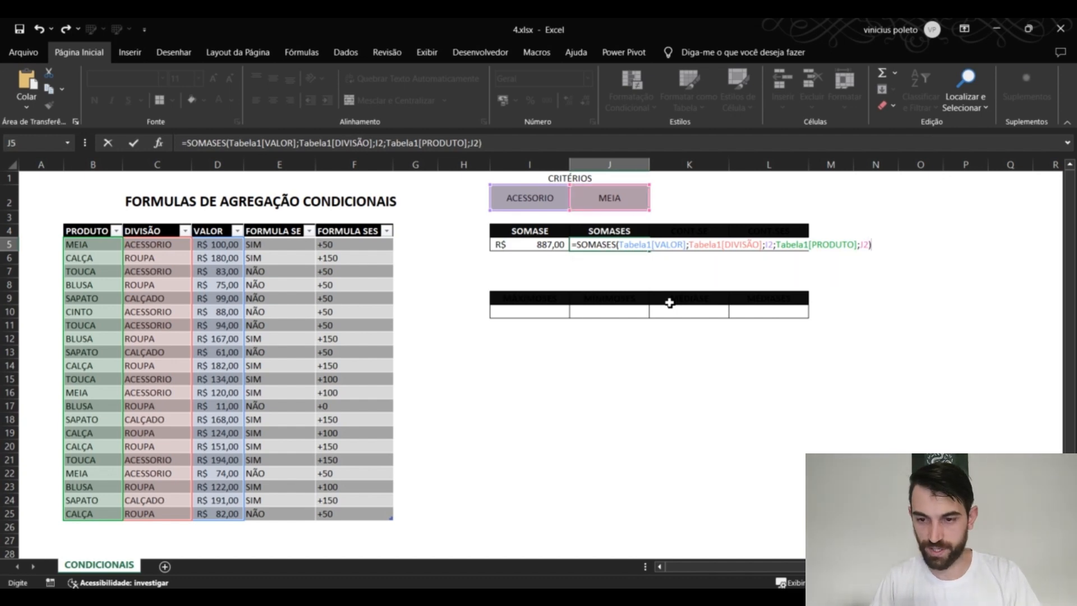
pyautogui.press('Return')
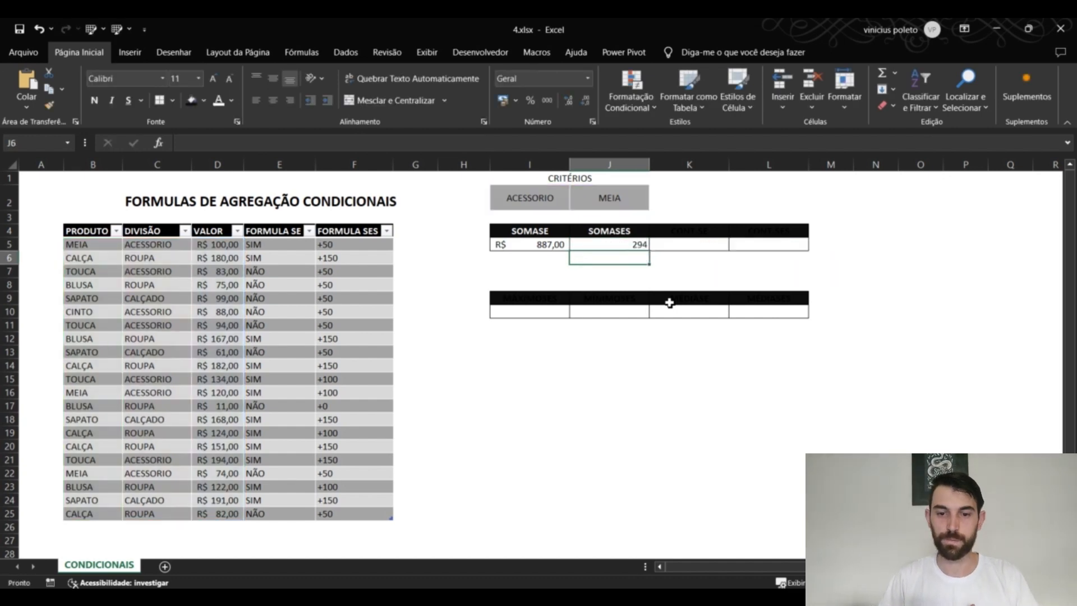
# Apply the accounting currency format to the SOMASES result in J5 and change the product criterion in J2 to TOUCA.
pyautogui.click(606, 244)
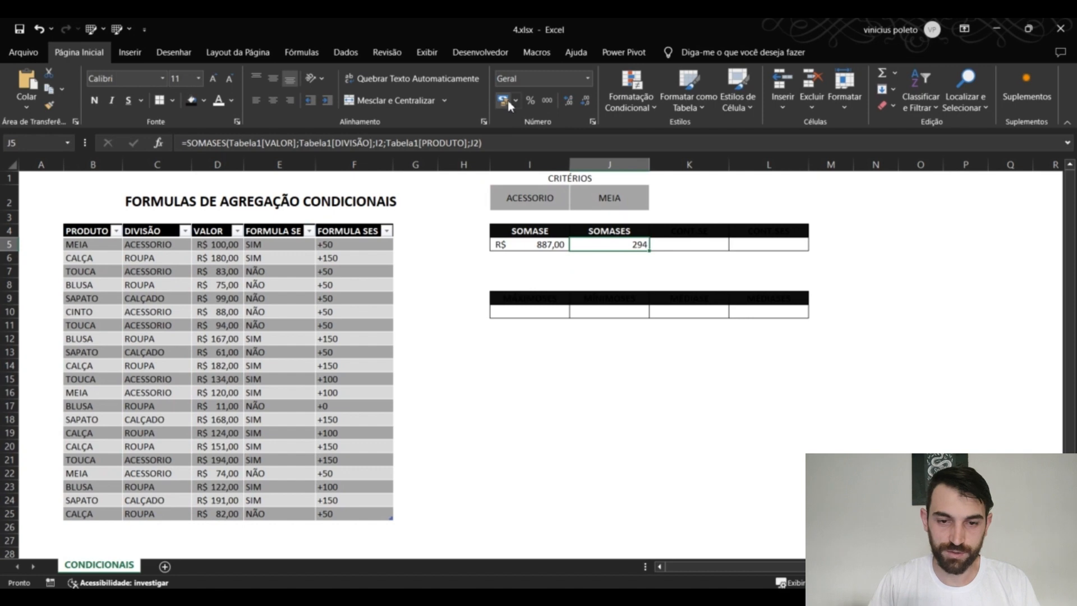
pyautogui.click(507, 100)
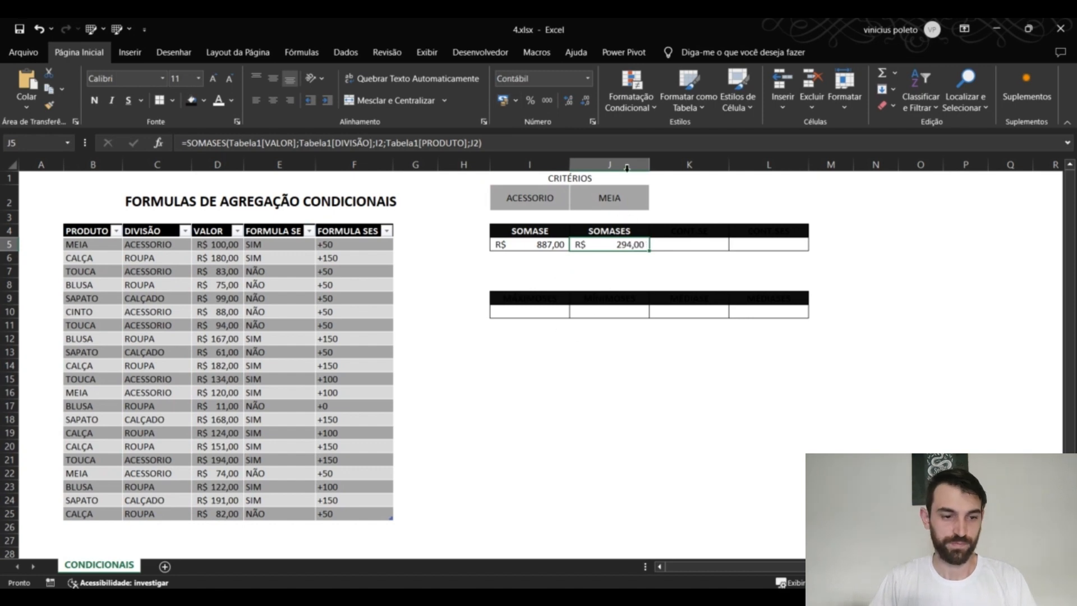
pyautogui.click(609, 196)
pyautogui.write('TOUCA')
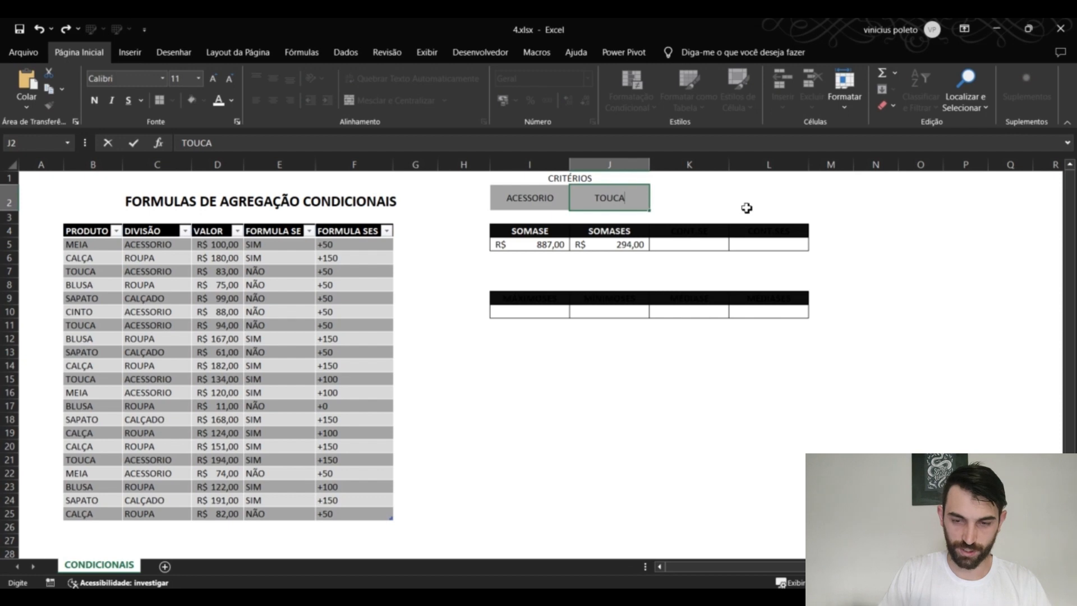
pyautogui.press('Return')
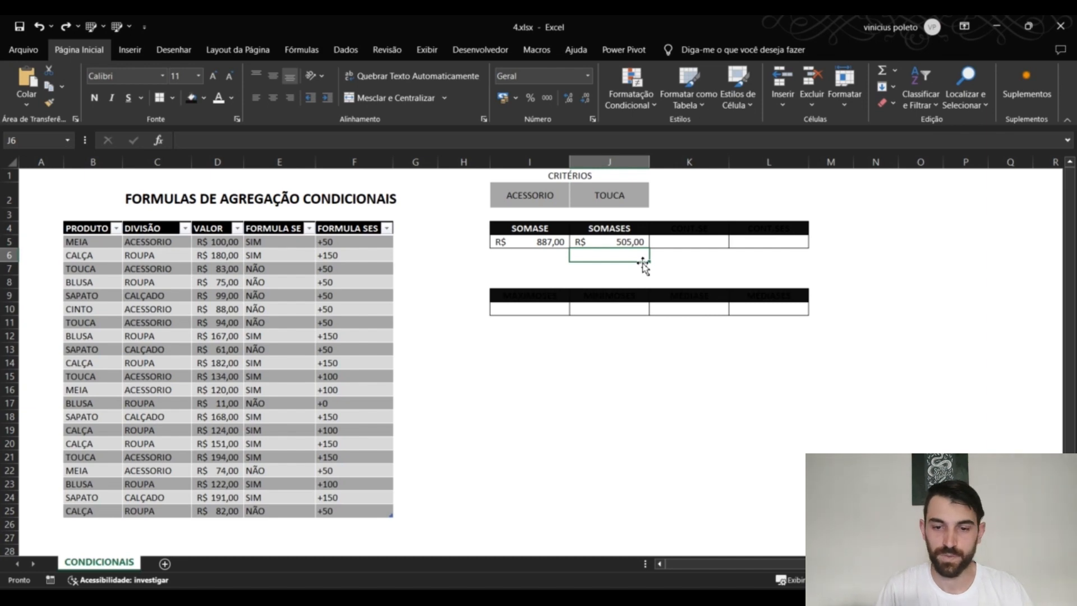
# Make the CONT.SE header text in K4 white and start a CONT.SE formula in K5.
pyautogui.click(682, 228)
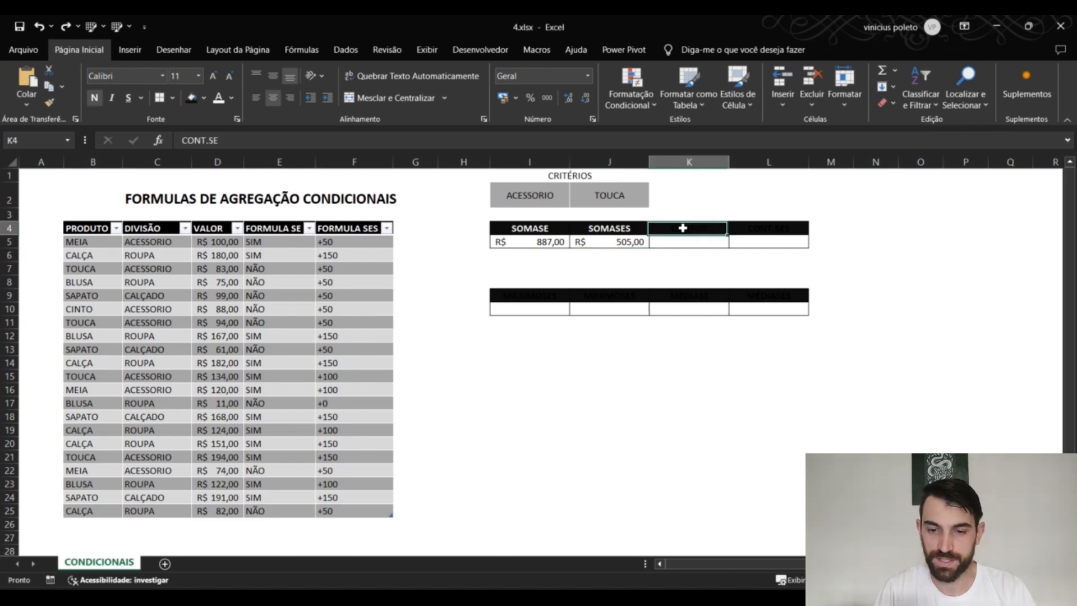
pyautogui.click(218, 100)
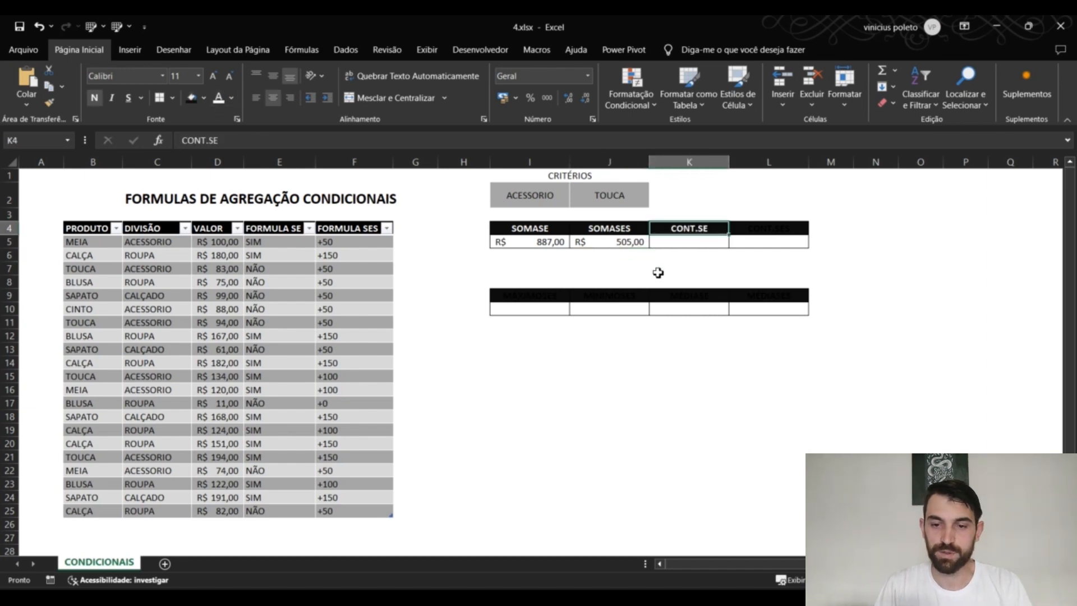
pyautogui.press('Down')
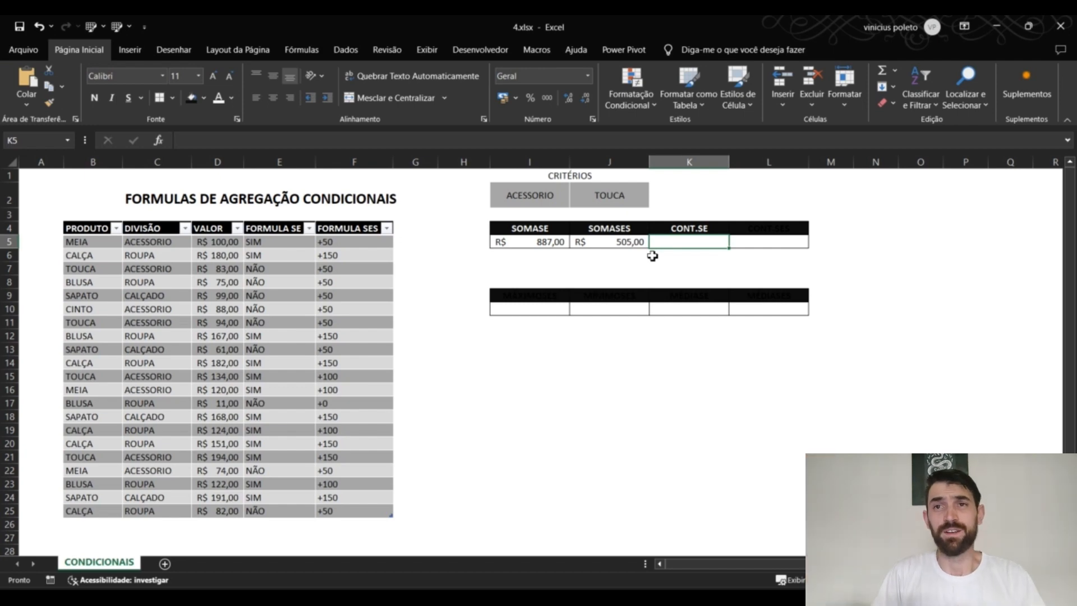
pyautogui.write('=CONT')
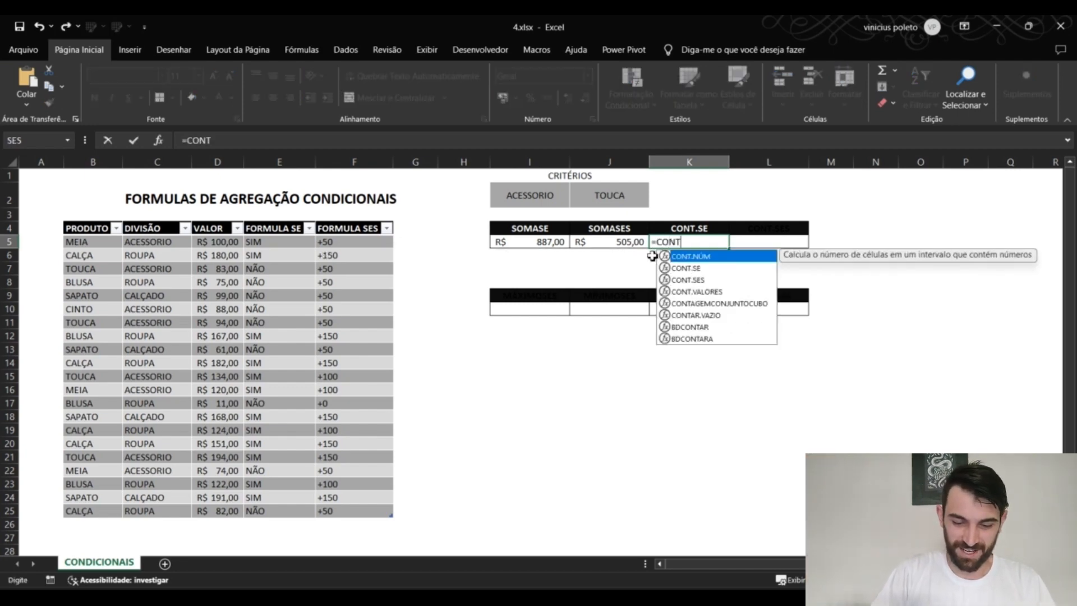
pyautogui.write('.')
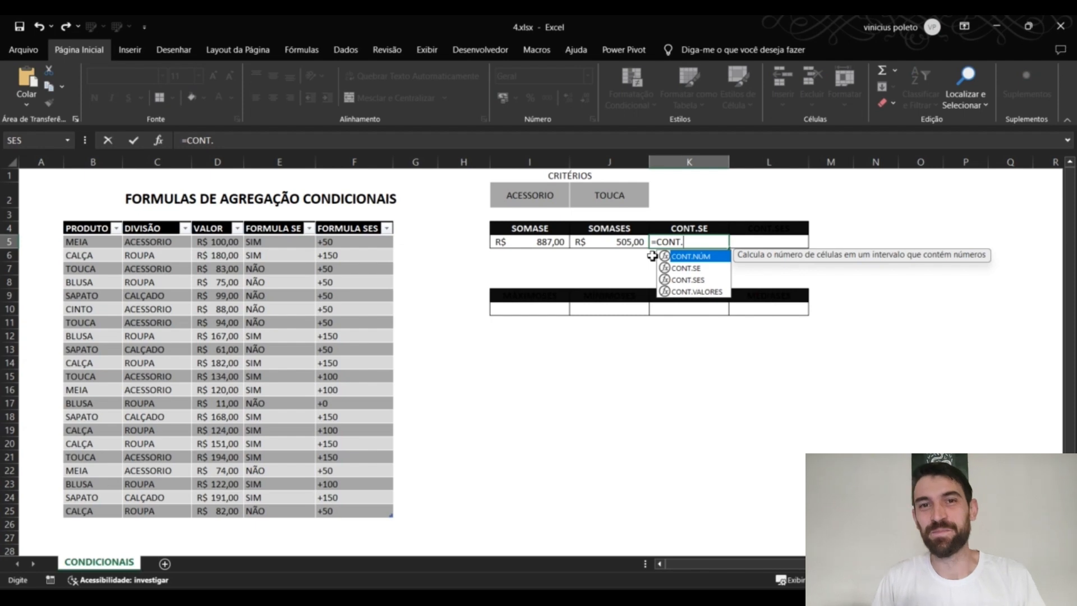
pyautogui.write('SE(')
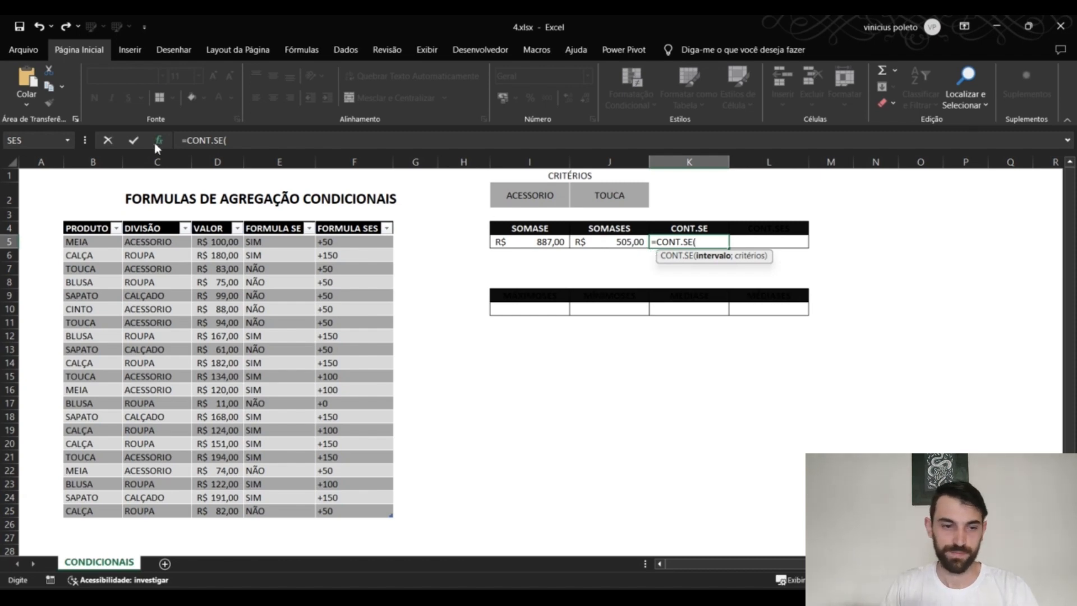
# Complete the CONT.SE formula in K5 with Tabela1[DIVISÃO] as the range and I2 as the criterion.
pyautogui.click(163, 223)
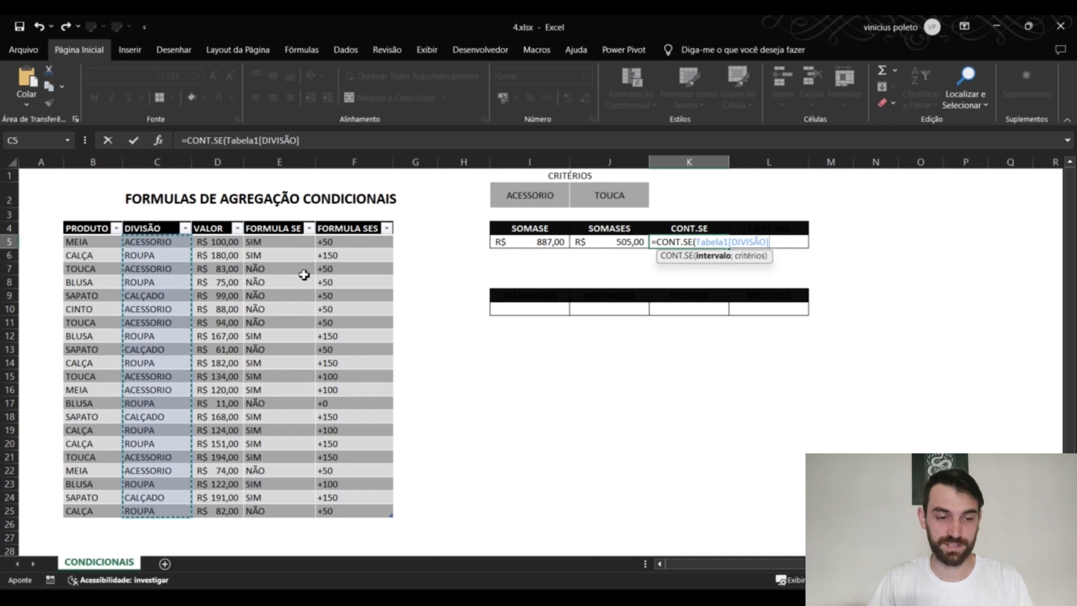
pyautogui.write(';')
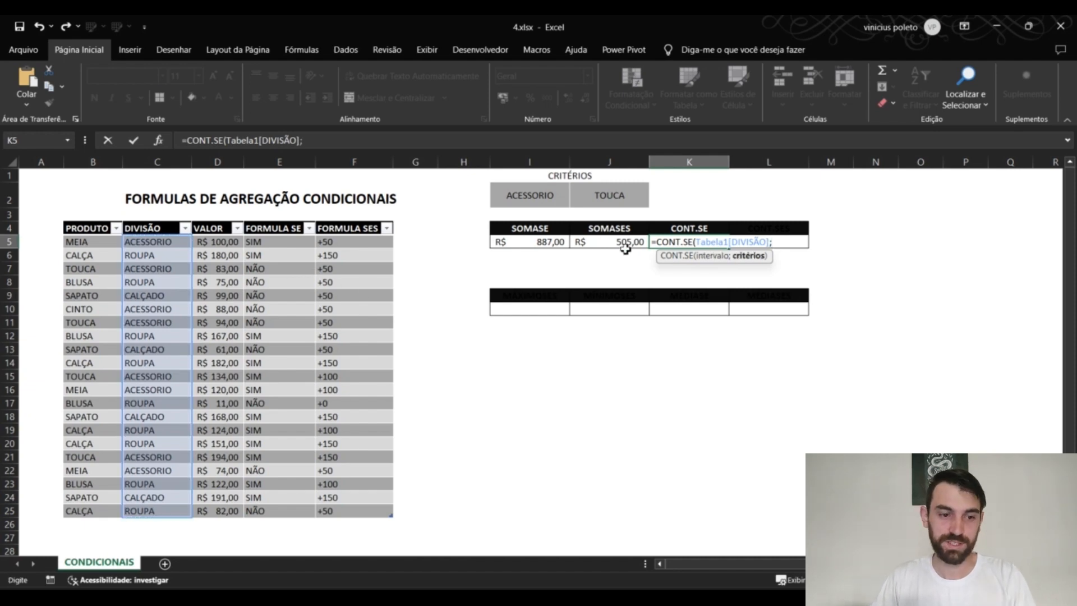
pyautogui.click(527, 194)
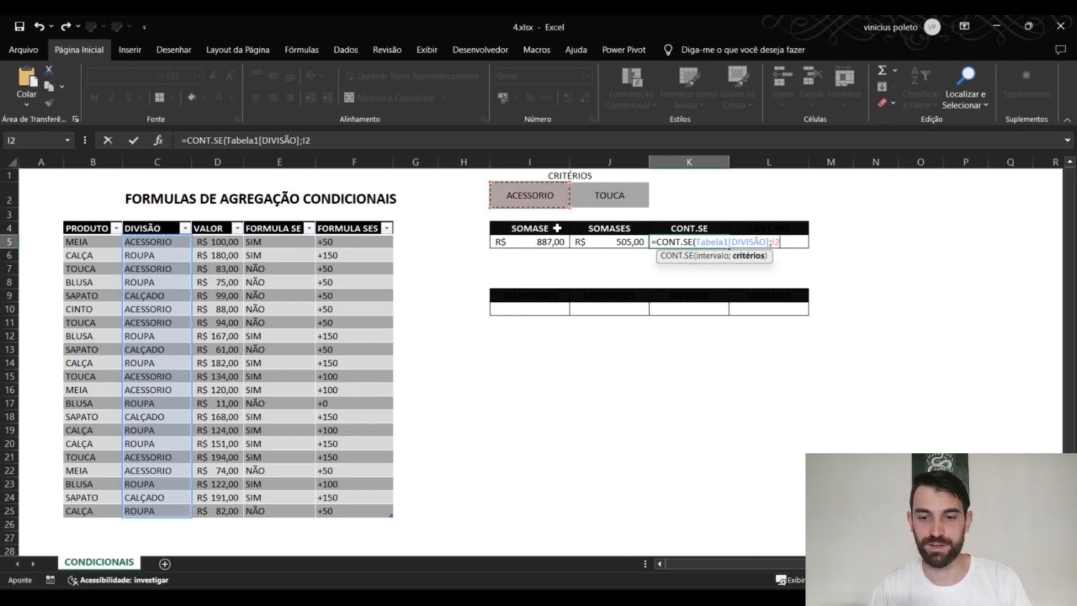
pyautogui.write(')')
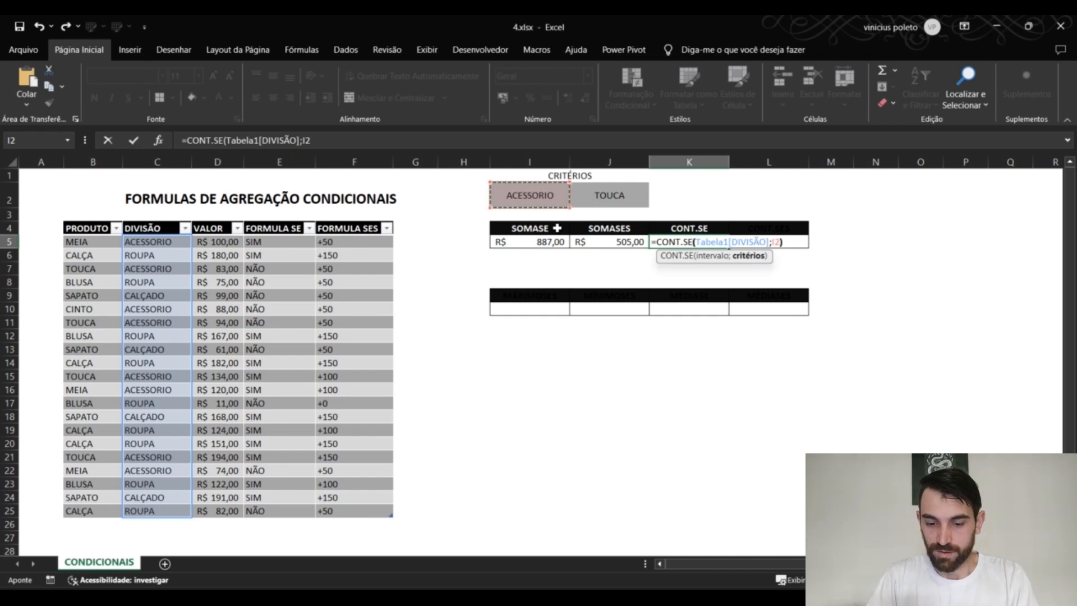
pyautogui.press('Return')
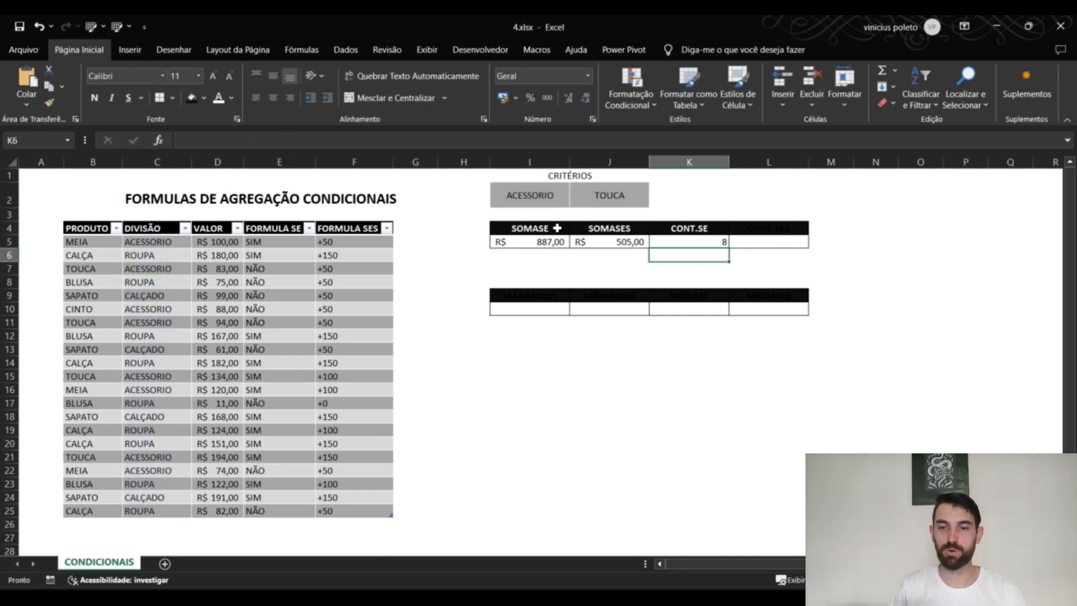
# Change the division criterion in I2 to ROUPA.
pyautogui.click(524, 198)
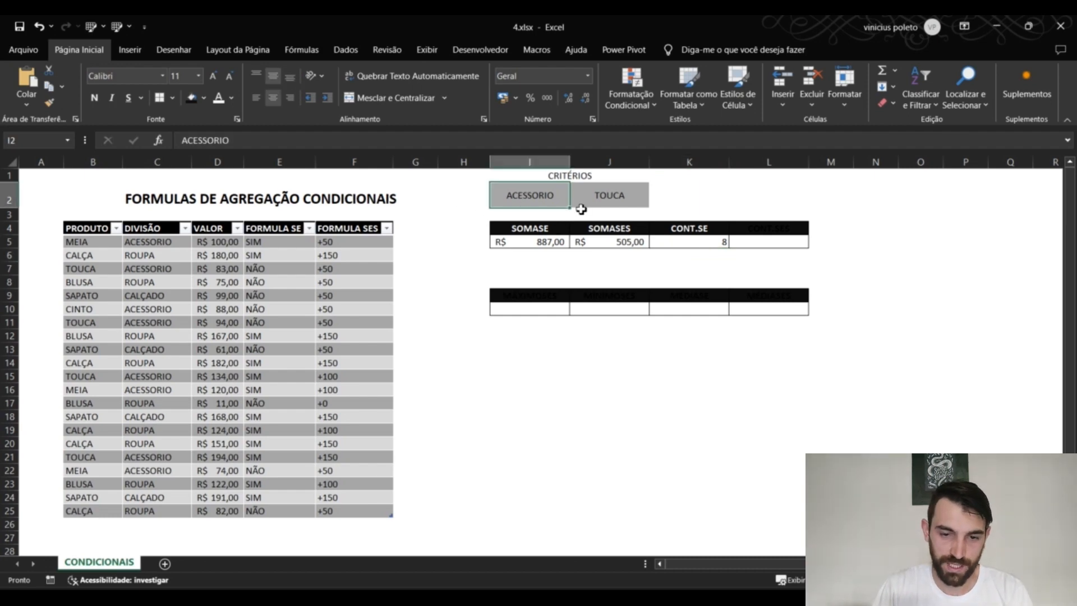
pyautogui.write('RO')
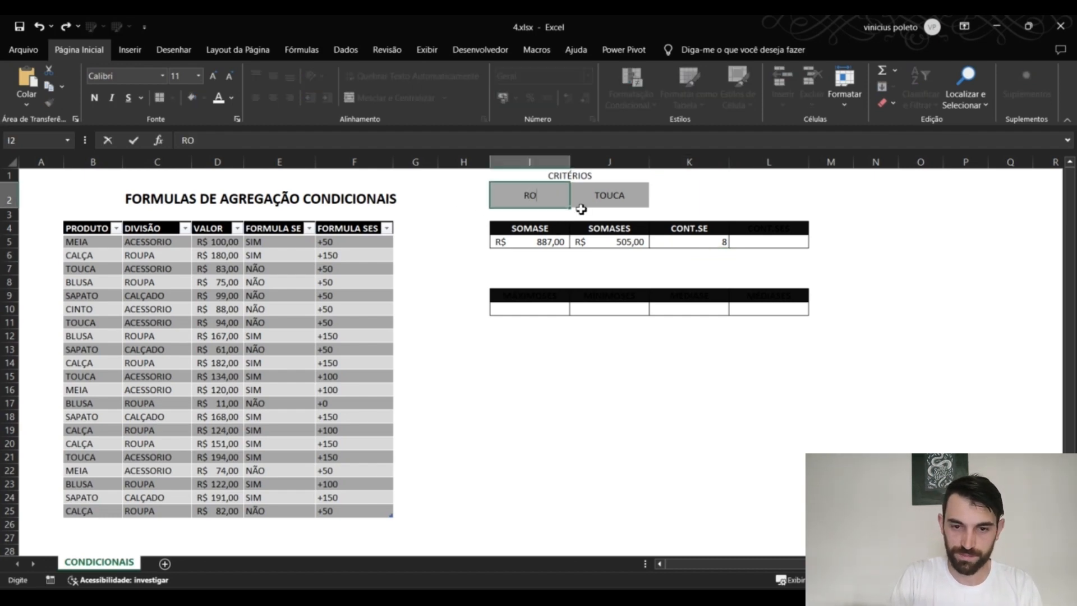
pyautogui.write('UPA')
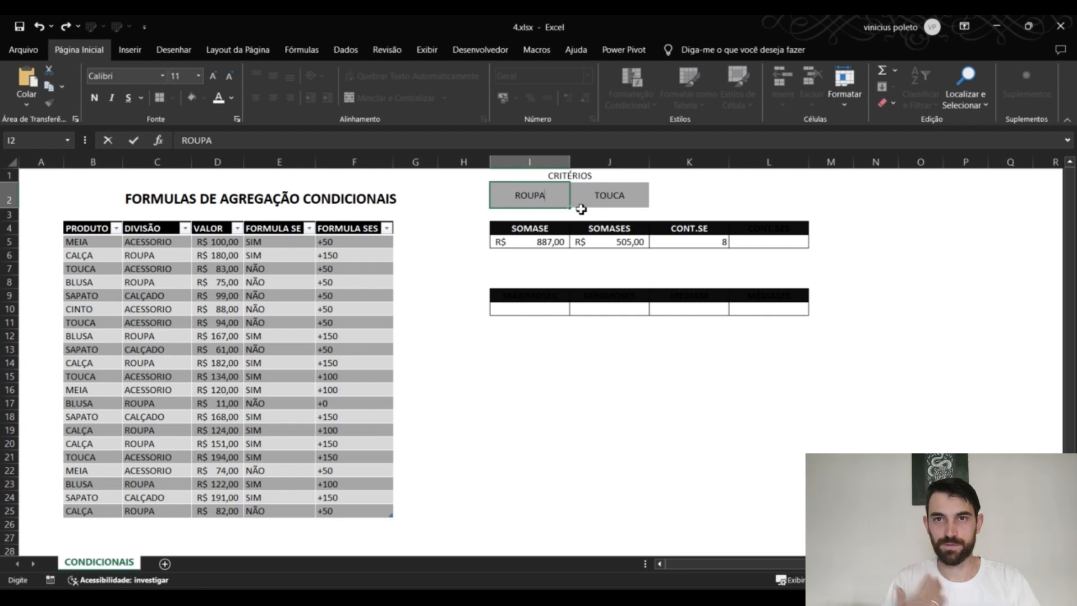
pyautogui.press('Return')
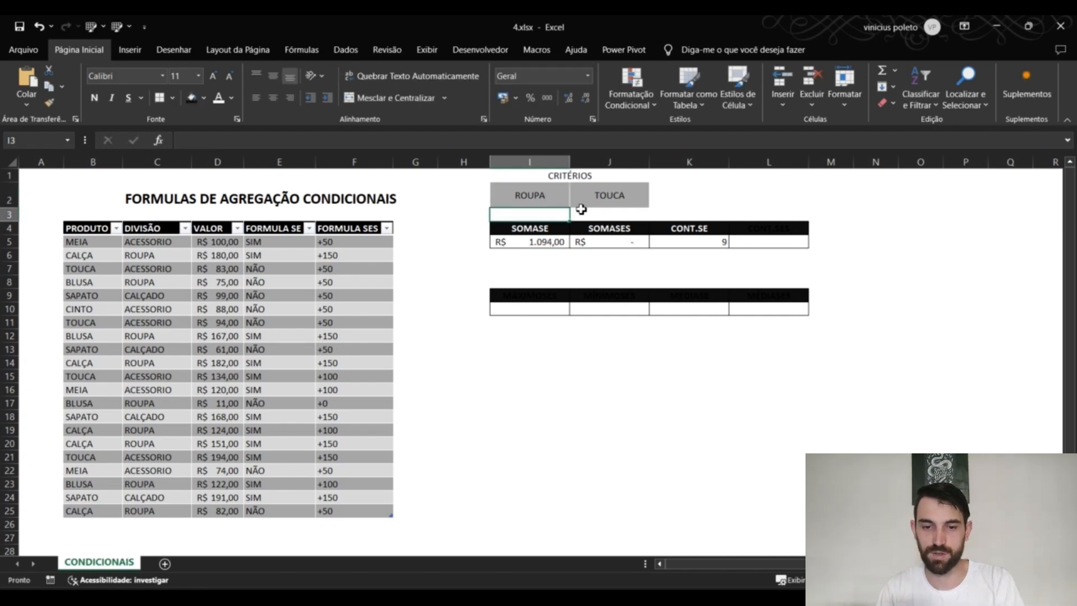
# Set the division criterion in I2 back to ACESSORIO.
pyautogui.press('Up')
pyautogui.write('ACE')
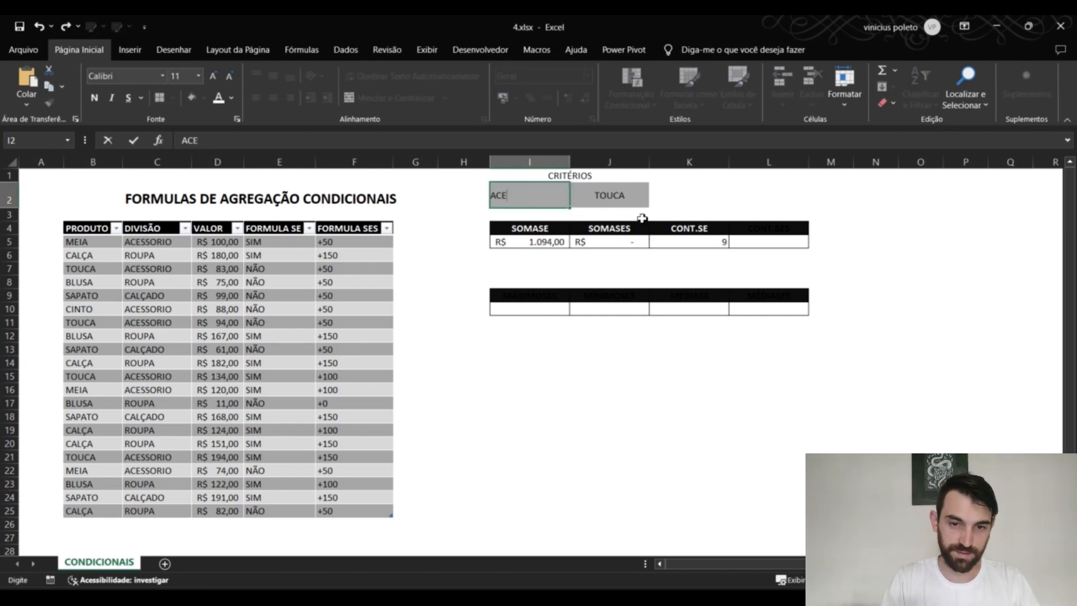
pyautogui.write('SSORIO')
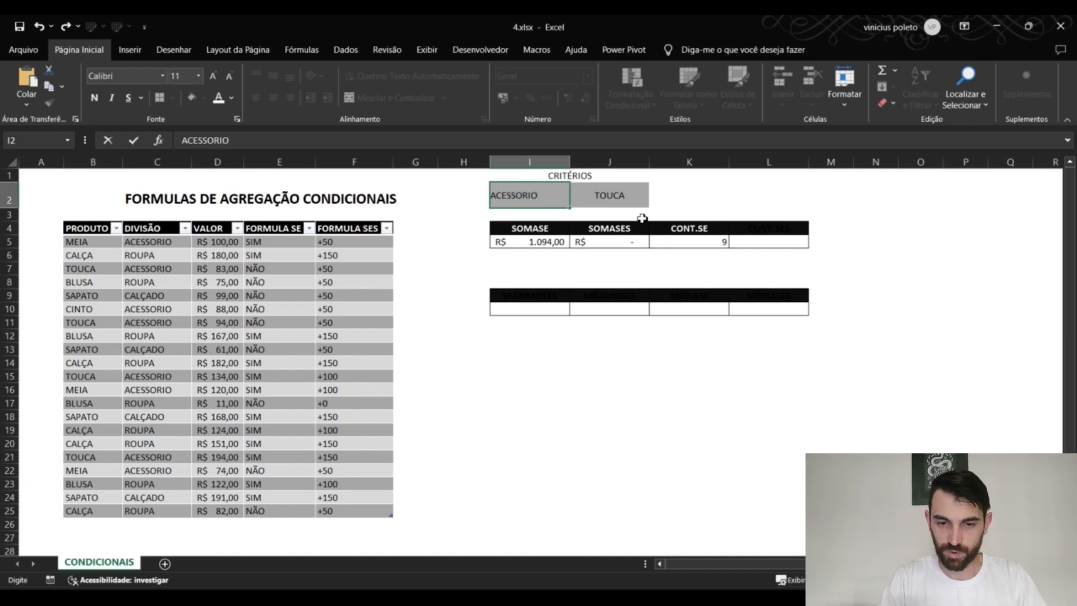
pyautogui.press('Return')
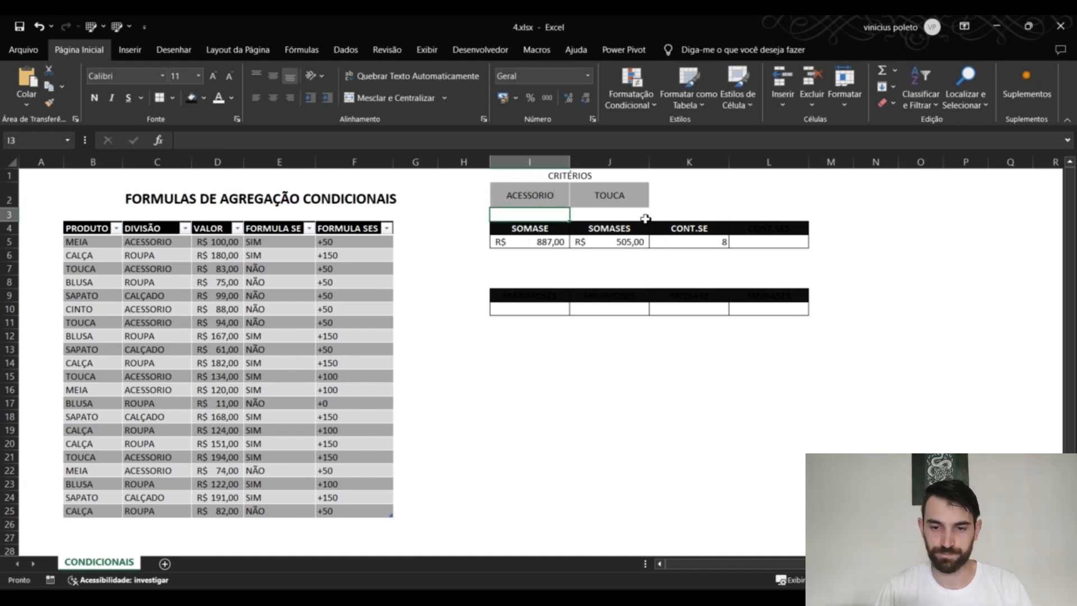
# Make the CONT.SES header text in L4 white and start a CONT.SES formula in L5.
pyautogui.click(711, 247)
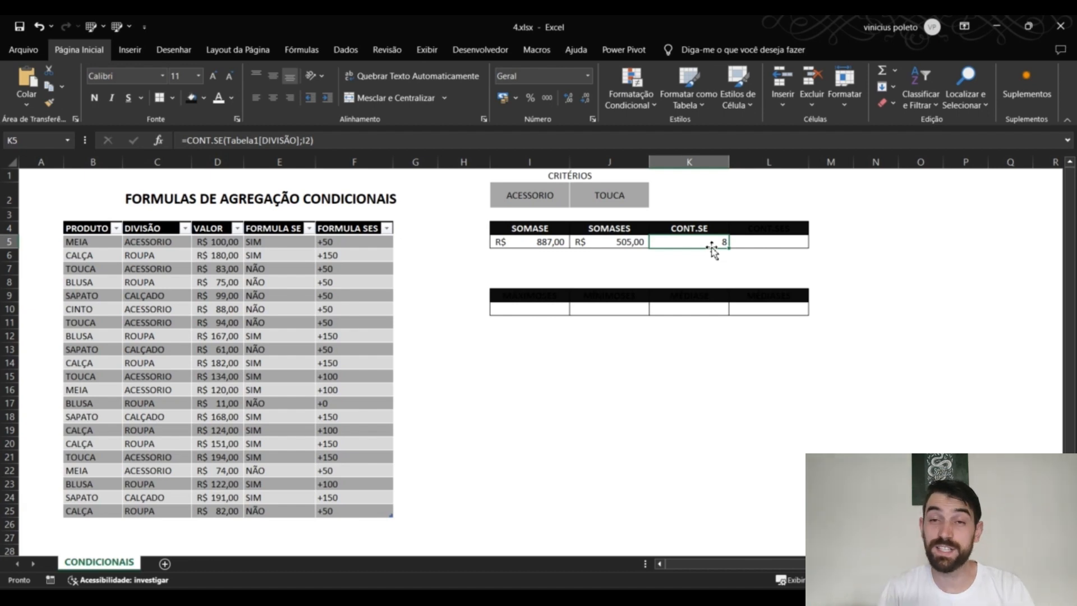
pyautogui.click(772, 227)
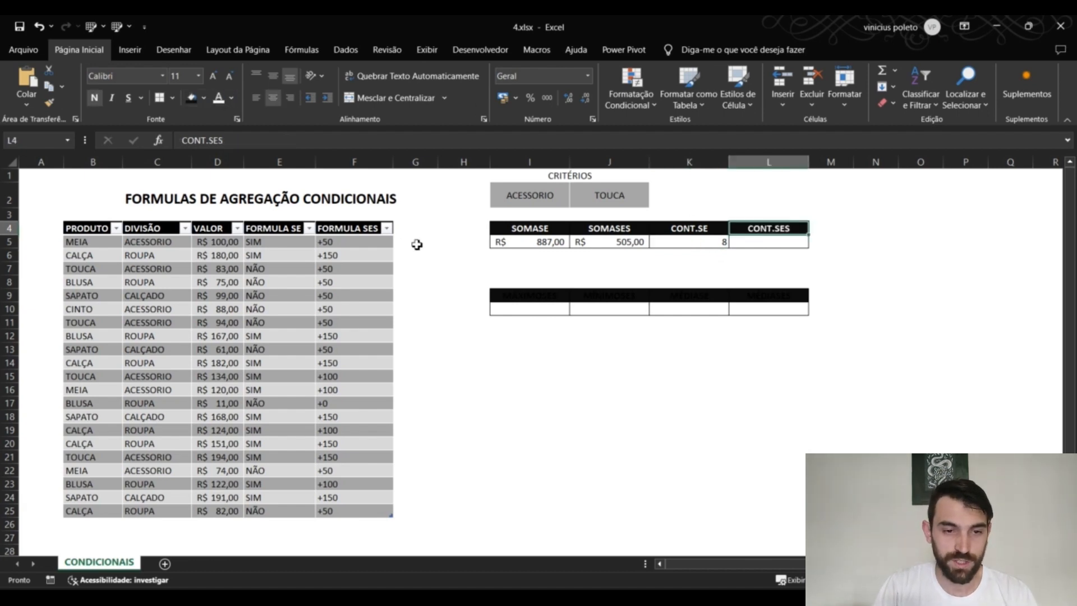
pyautogui.click(767, 242)
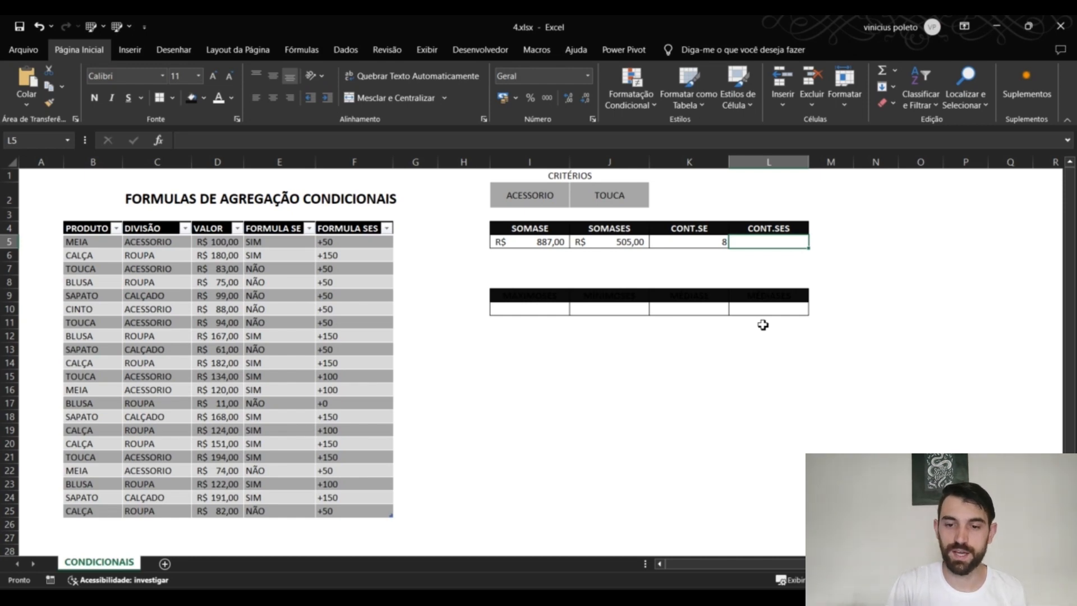
pyautogui.write('=CONT')
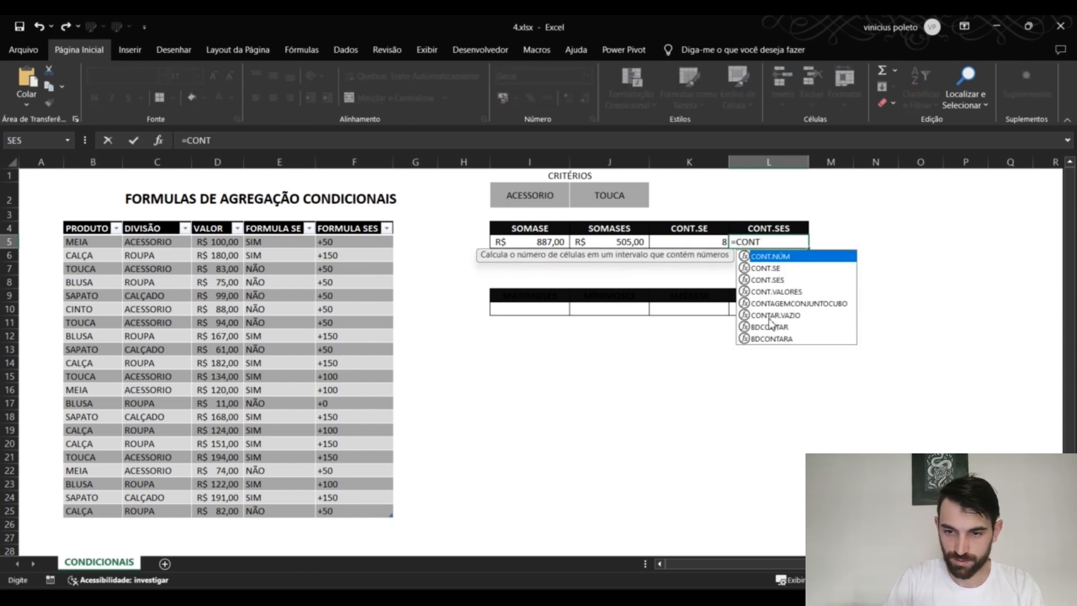
pyautogui.write('.SES(')
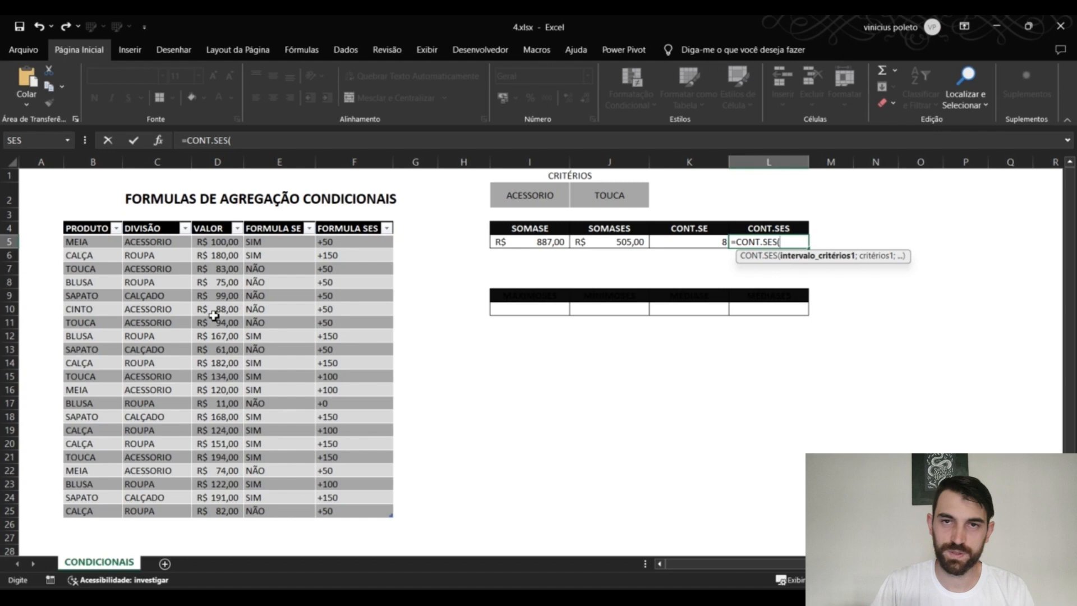
# Complete the CONT.SES formula with Tabela1[DIVISÃO] matched to I2 and Tabela1[PRODUTO] matched to J2.
pyautogui.click(147, 226)
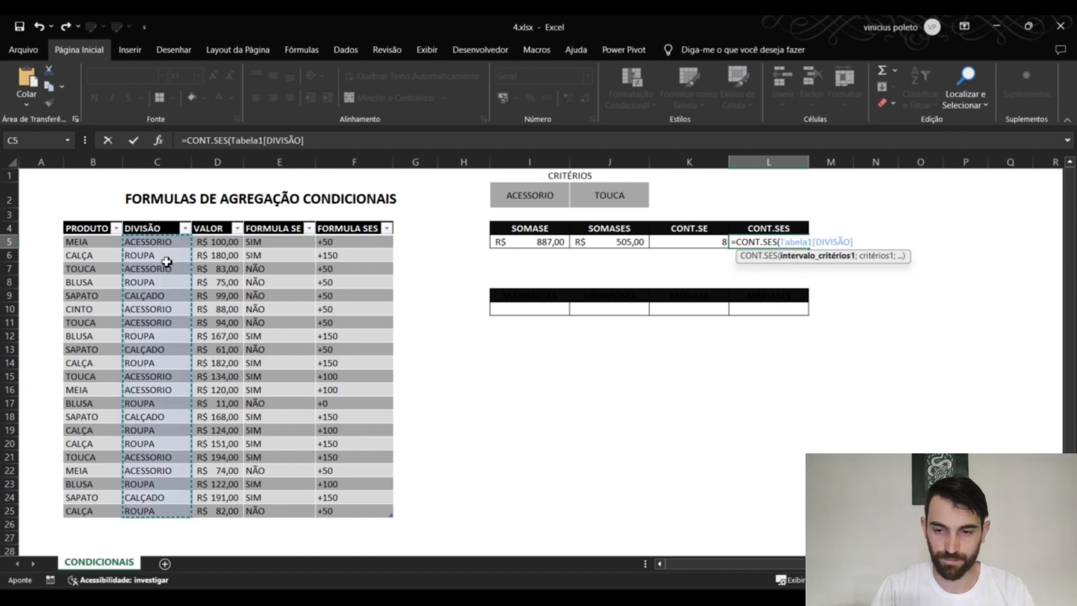
pyautogui.write(';')
pyautogui.click(529, 202)
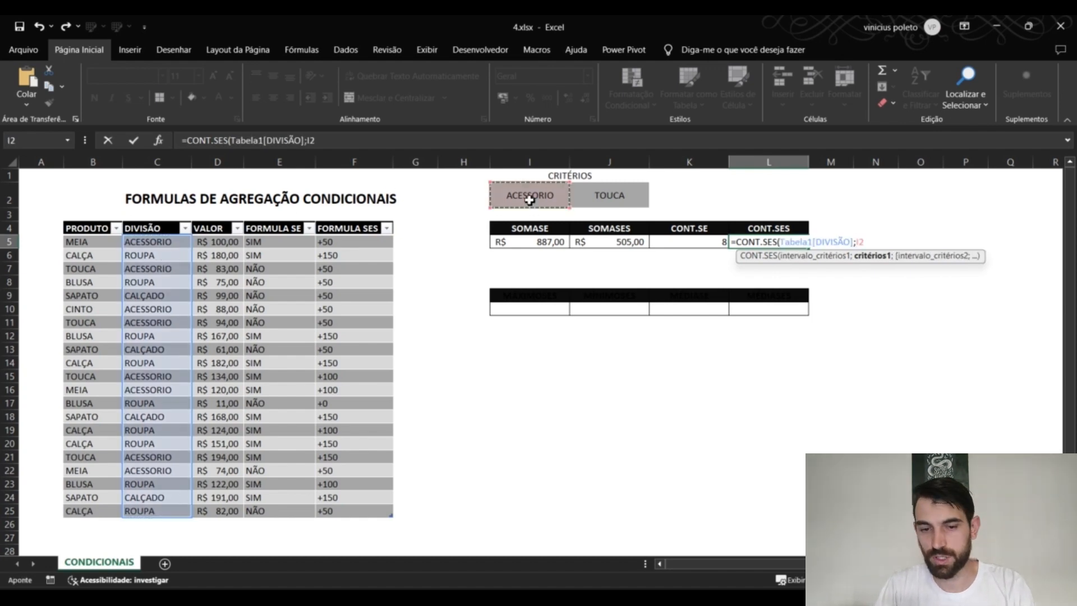
pyautogui.write(';')
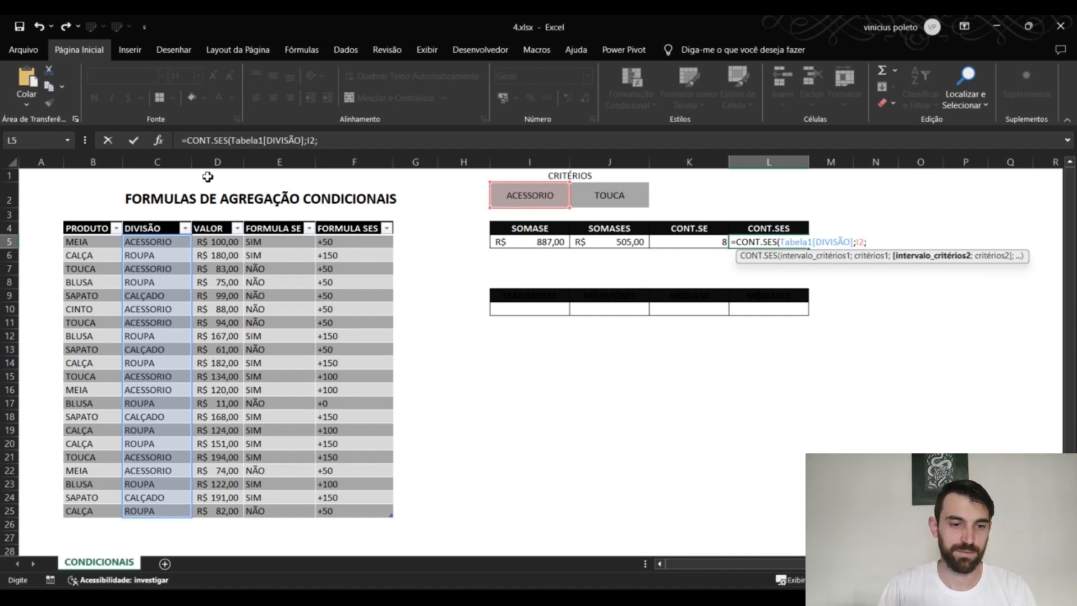
pyautogui.click(93, 224)
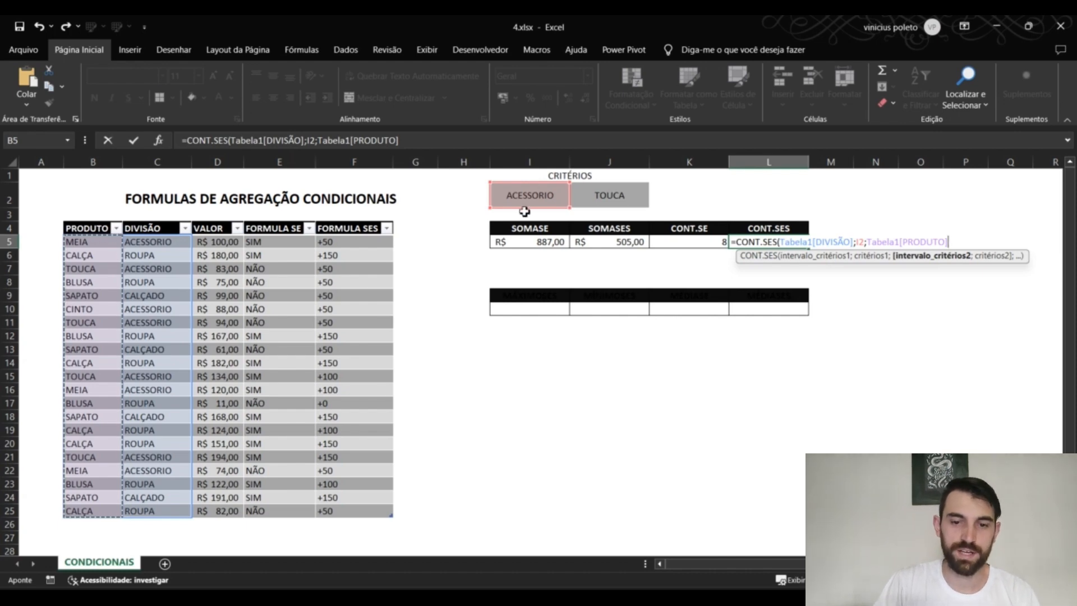
pyautogui.write(';')
pyautogui.click(589, 194)
pyautogui.write(')')
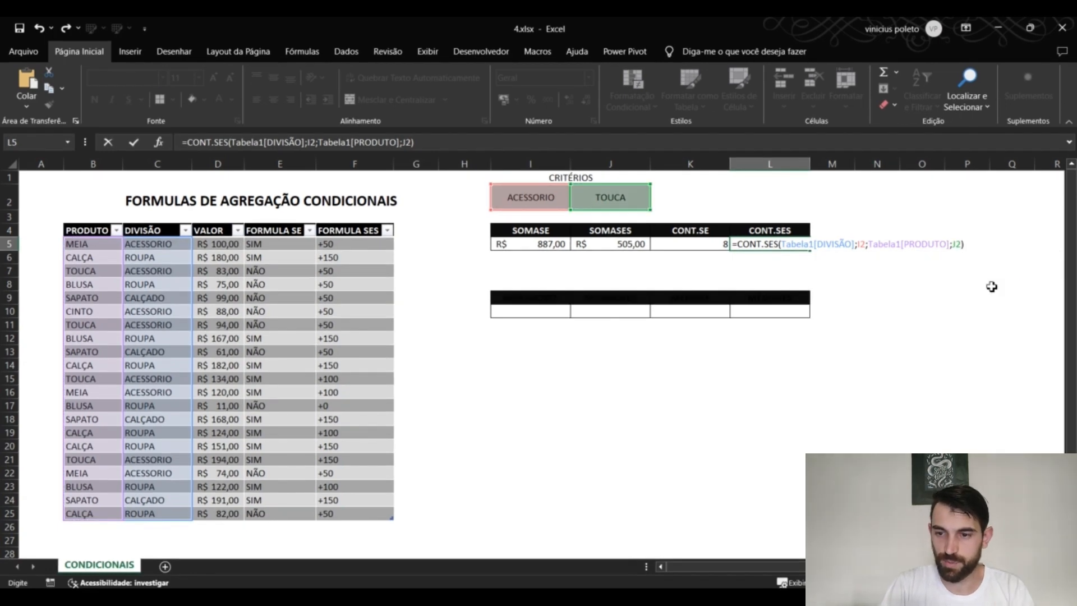
pyautogui.press('Return')
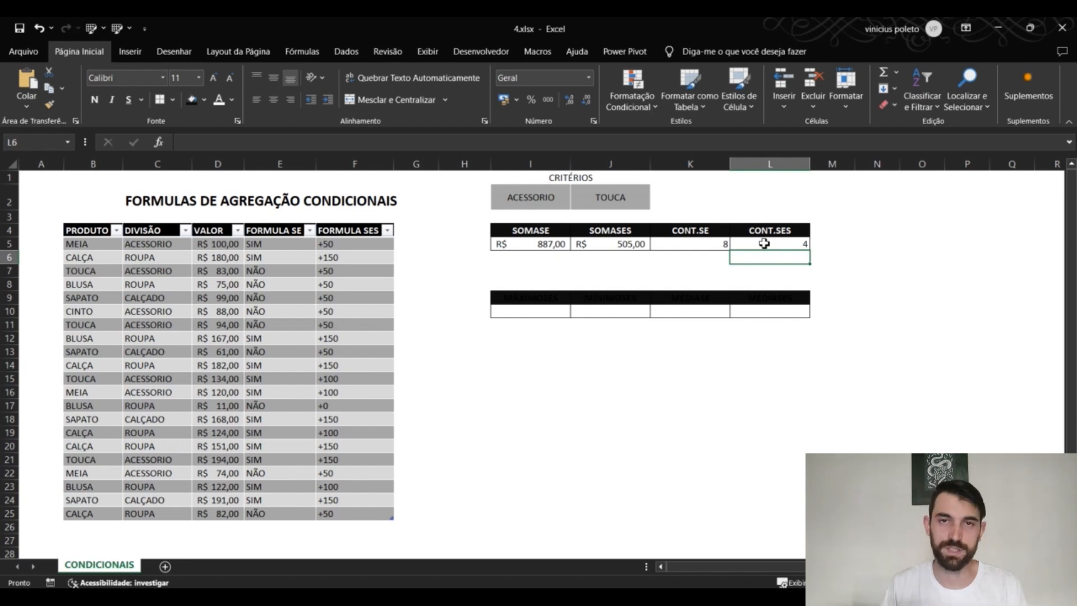
# Make the MÁXIMOSES header text in I9 white and select the result cell I10 below it.
pyautogui.click(533, 301)
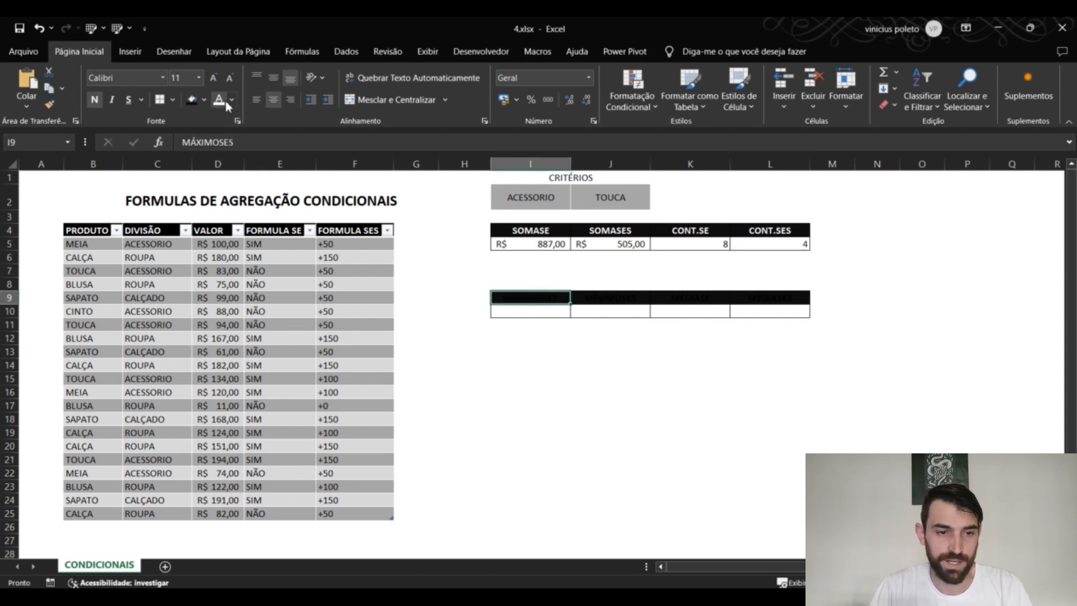
pyautogui.click(219, 100)
pyautogui.click(525, 312)
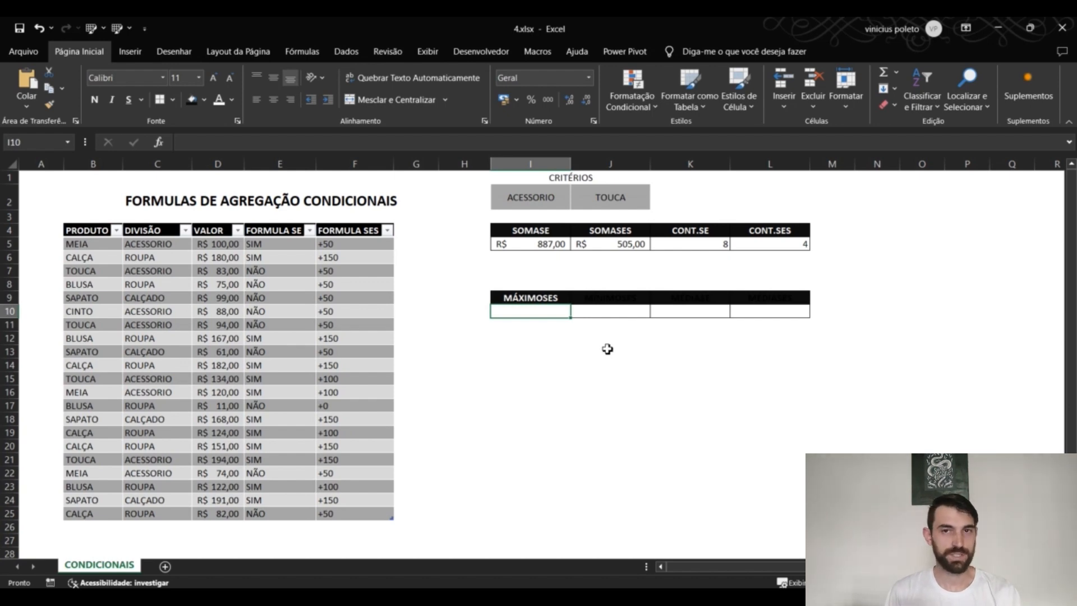
# Enter a MÁXIMOSES formula in I10 returning the maximum of Tabela1[VALOR] where Tabela1[DIVISÃO] matches I2.
pyautogui.write('=MÁ')
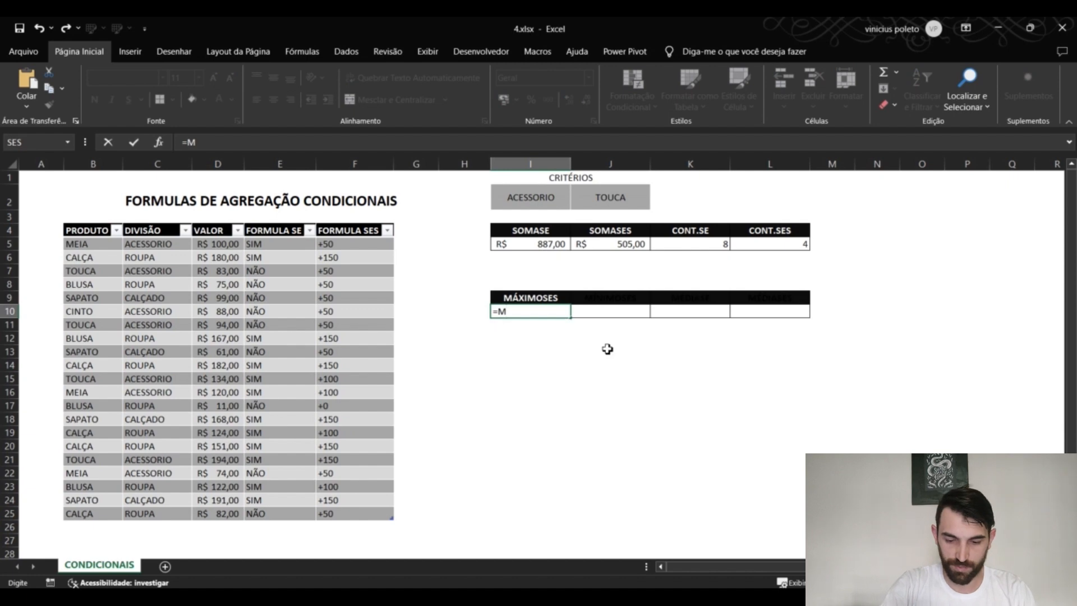
pyautogui.press('Down')
pyautogui.press('Down')
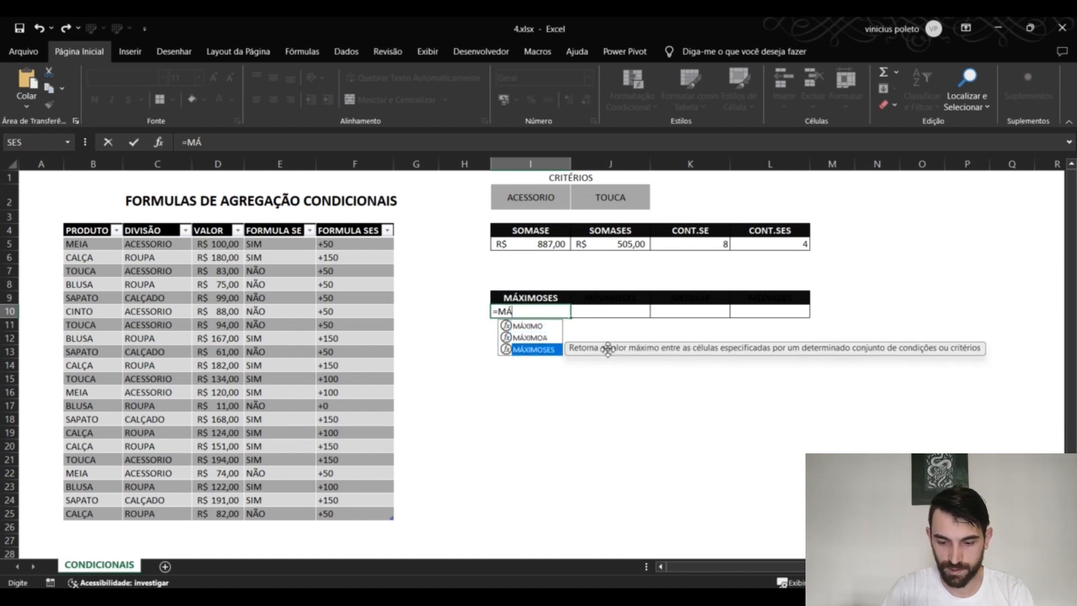
pyautogui.press('Tab')
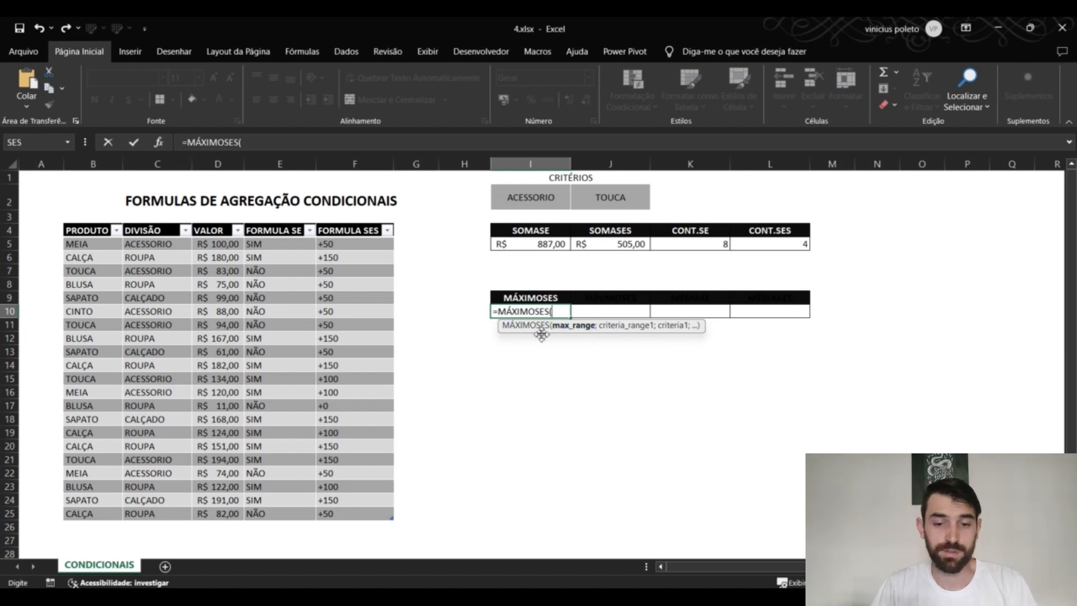
pyautogui.click(216, 223)
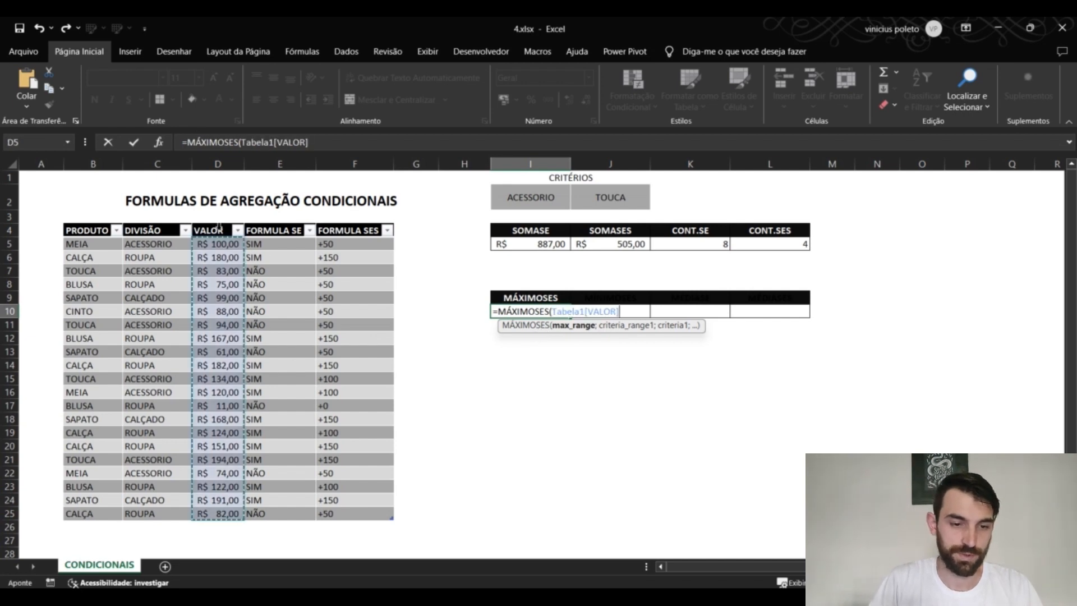
pyautogui.write(';')
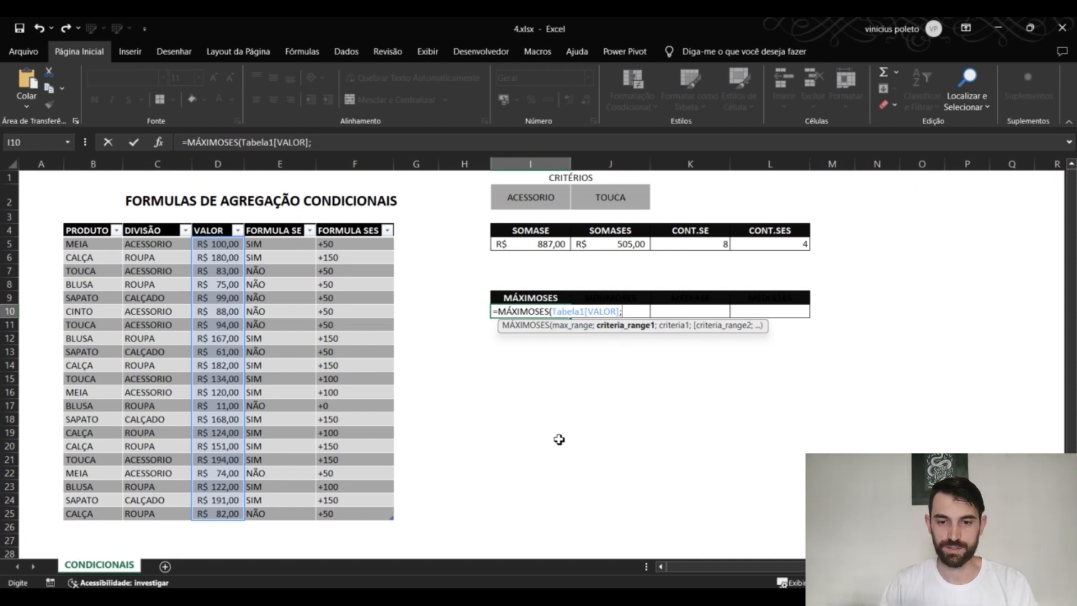
pyautogui.click(162, 226)
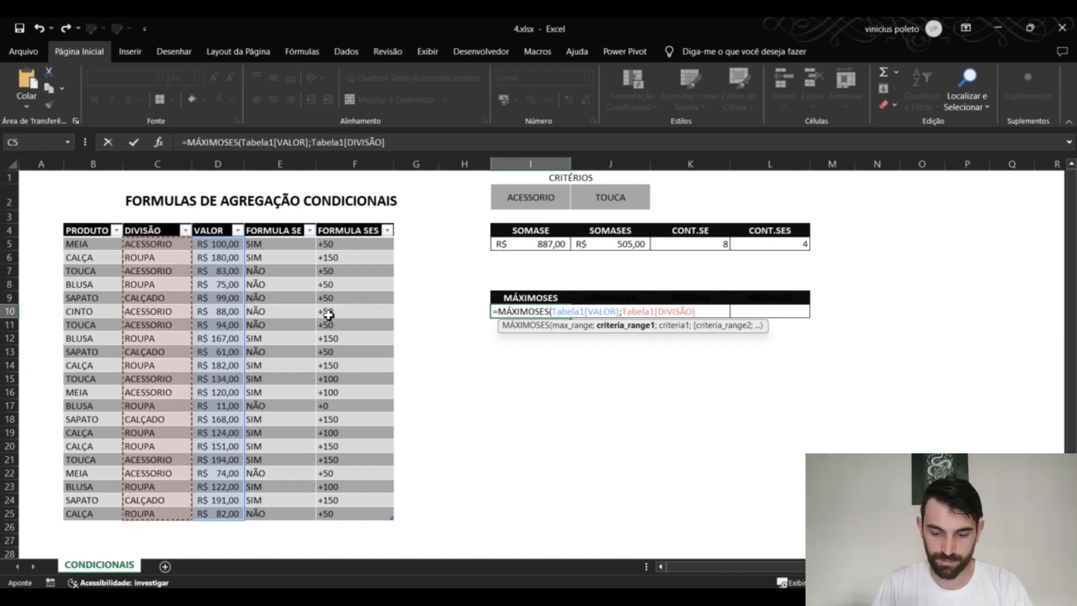
pyautogui.write(';')
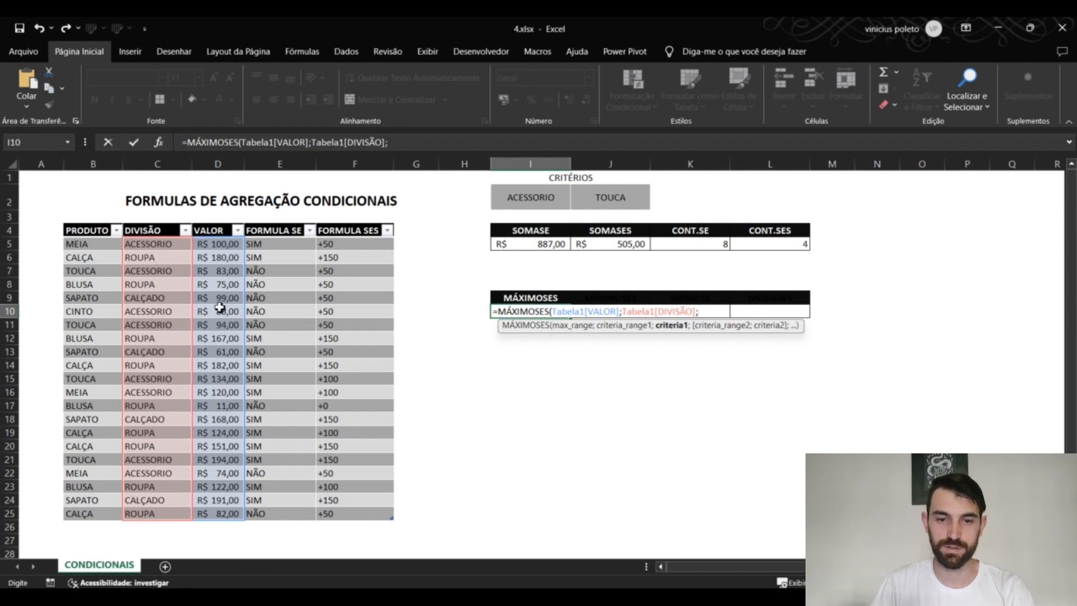
pyautogui.click(538, 203)
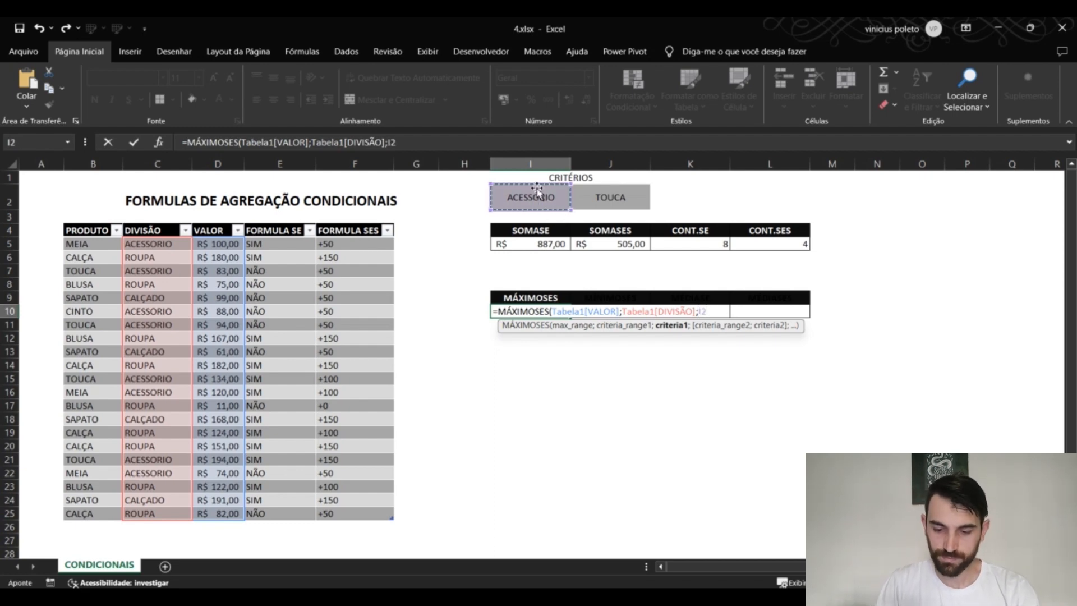
pyautogui.write(')')
pyautogui.press('Return')
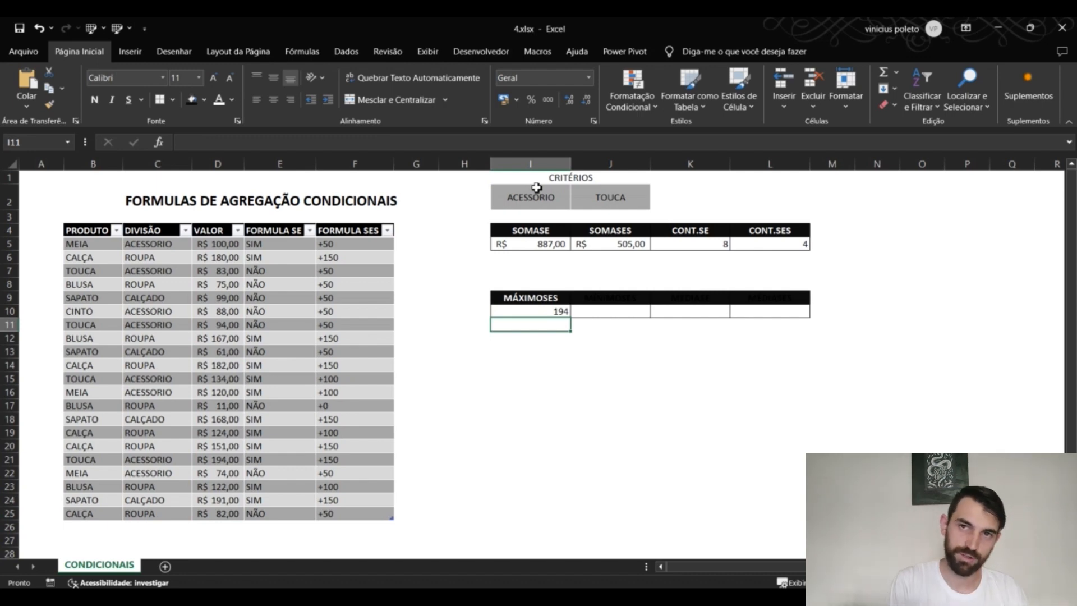
# Extend the MÁXIMOSES formula in I10 with a second criterion matching Tabela1[PRODUTO] to J2.
pyautogui.click(536, 309)
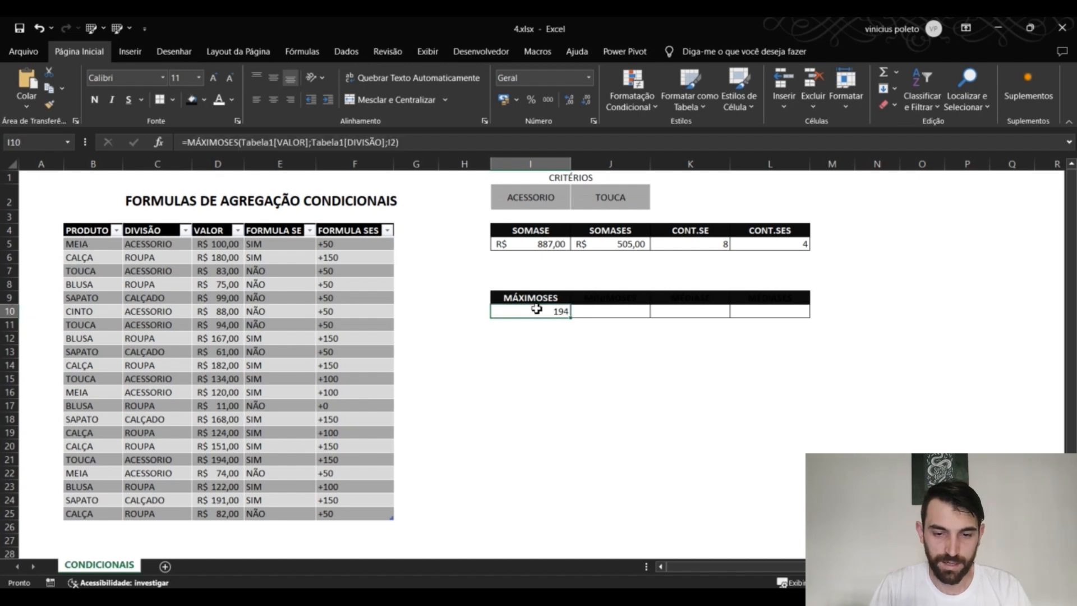
pyautogui.click(400, 142)
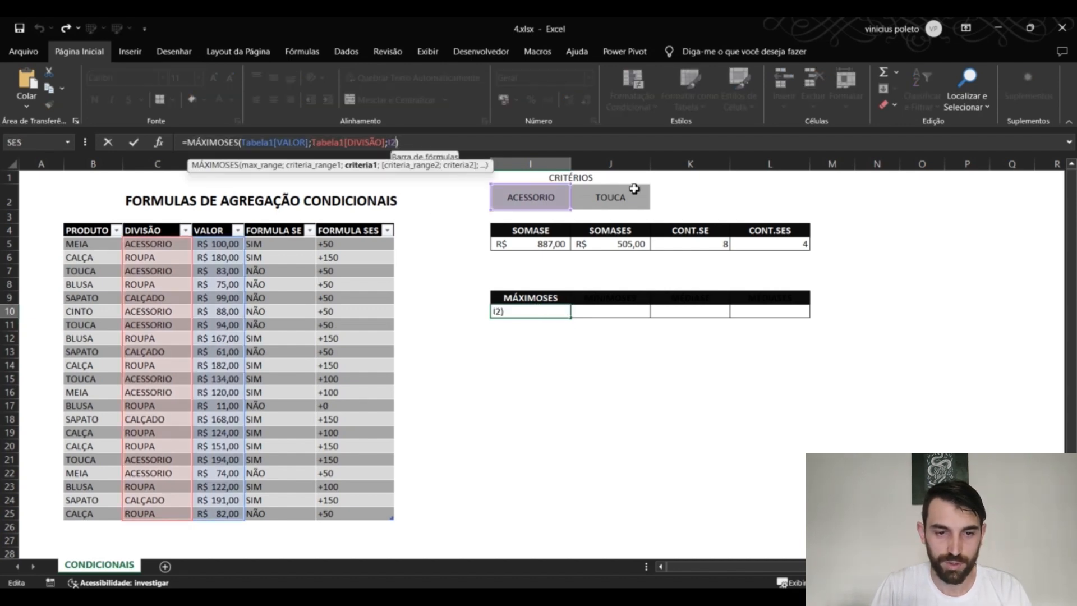
pyautogui.write(';')
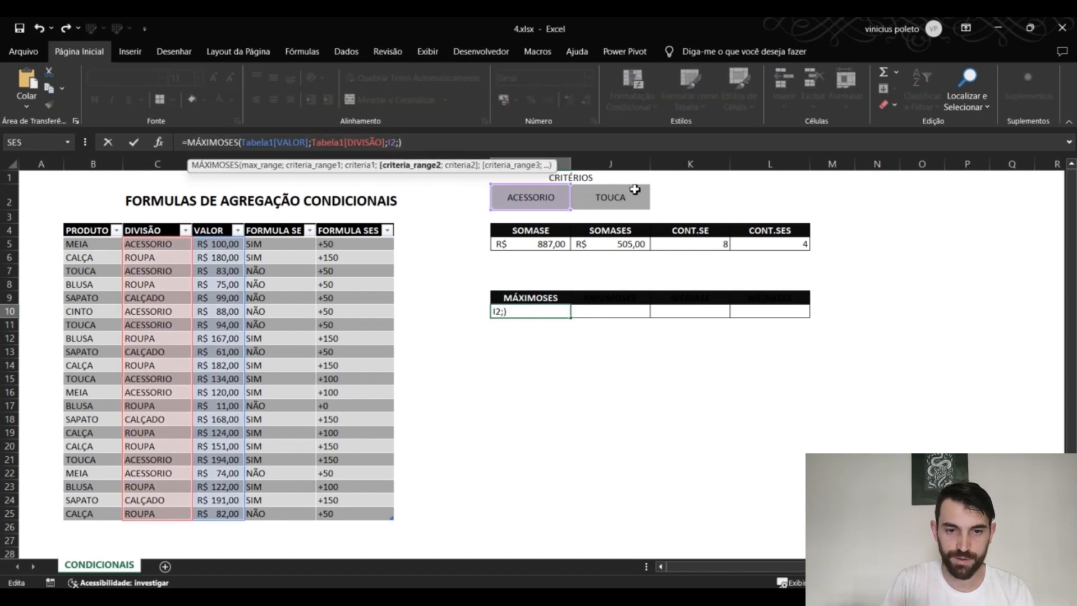
pyautogui.click(99, 223)
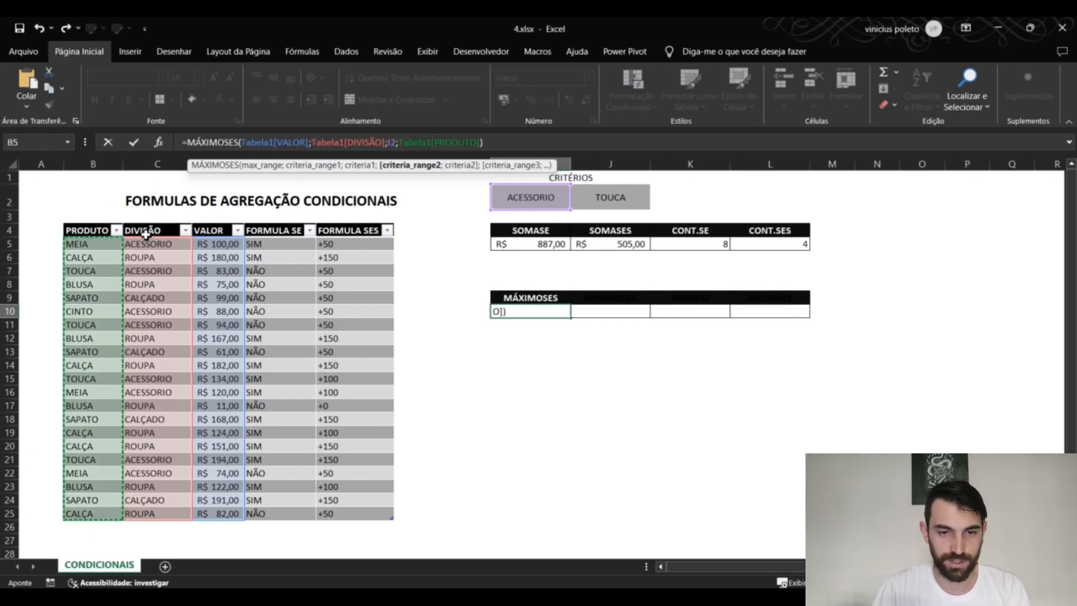
pyautogui.write(';')
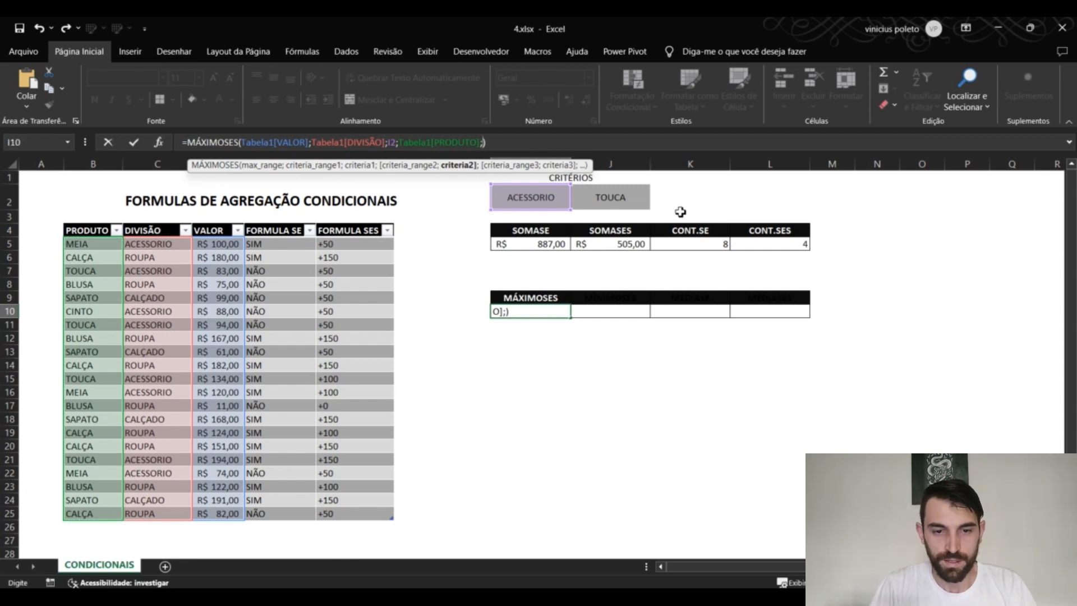
pyautogui.click(631, 198)
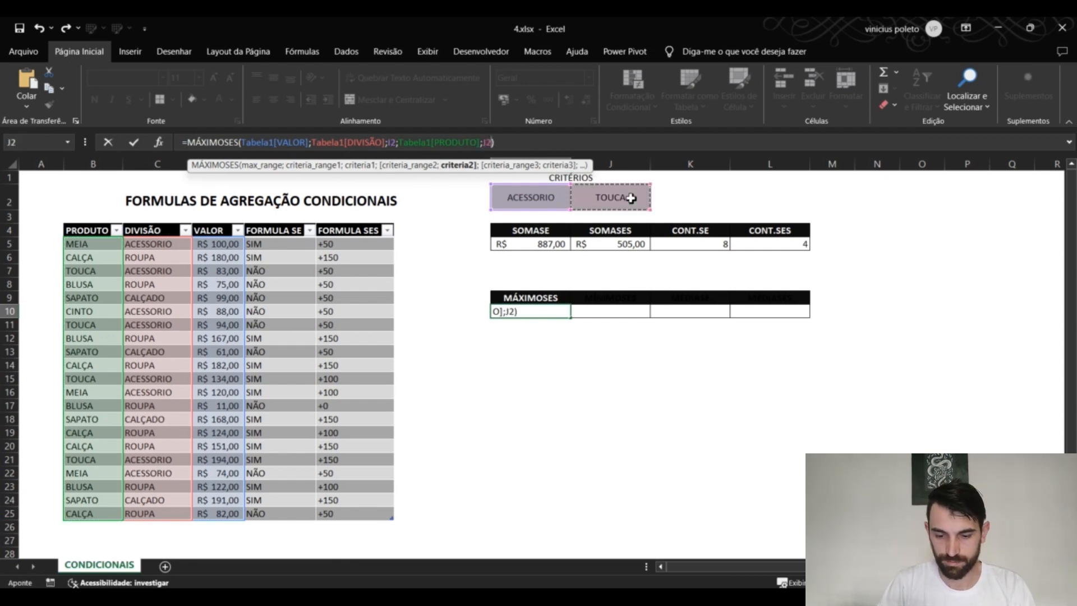
pyautogui.press('Return')
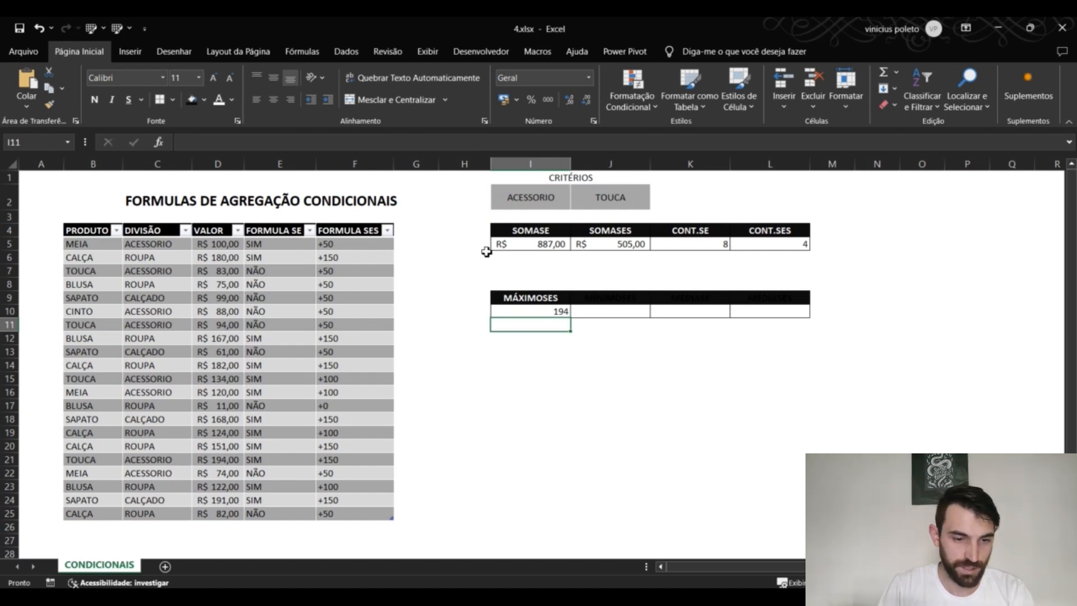
# Change the product criterion in J2 to MEIA.
pyautogui.click(224, 459)
pyautogui.click(603, 198)
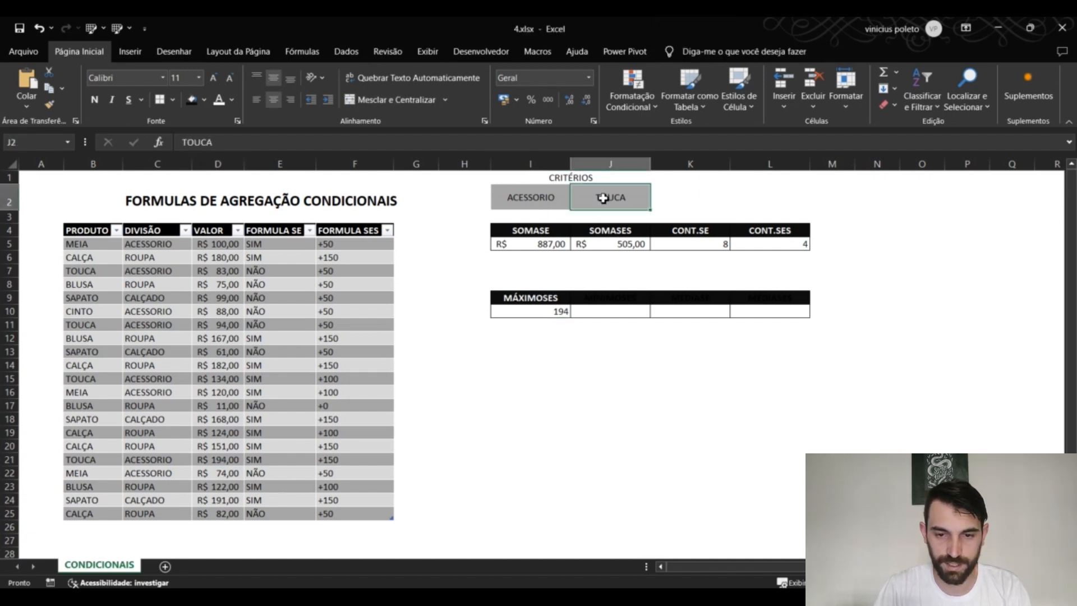
pyautogui.write('MEIA')
pyautogui.press('Return')
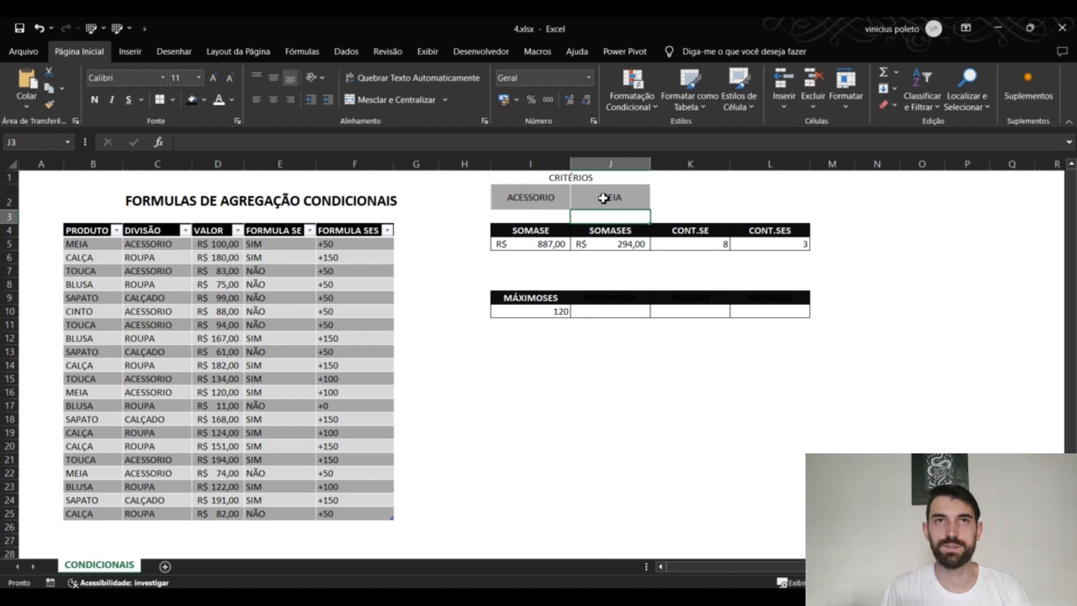
# Make the MÍNIMOSES header text in J9 white.
pyautogui.press('Down')
pyautogui.press('Down')
pyautogui.press('Down')
pyautogui.press('Down')
pyautogui.press('Down')
pyautogui.press('Down')
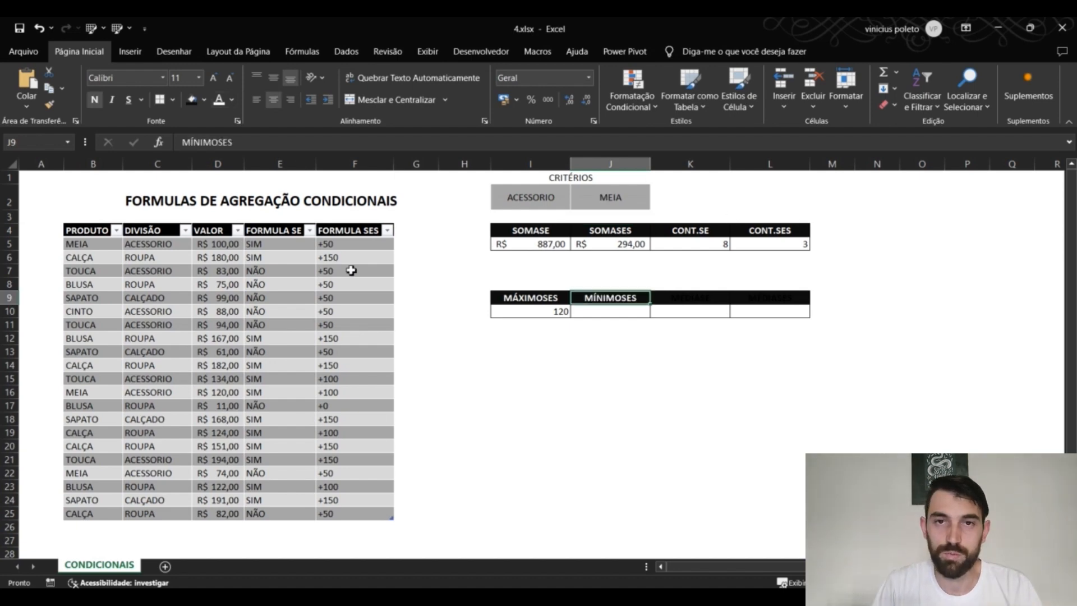
# Enter a MÍNIMOSES formula in J10 returning the minimum of Tabela1[VALOR] where Tabela1[DIVISÃO] matches I2.
pyautogui.click(633, 311)
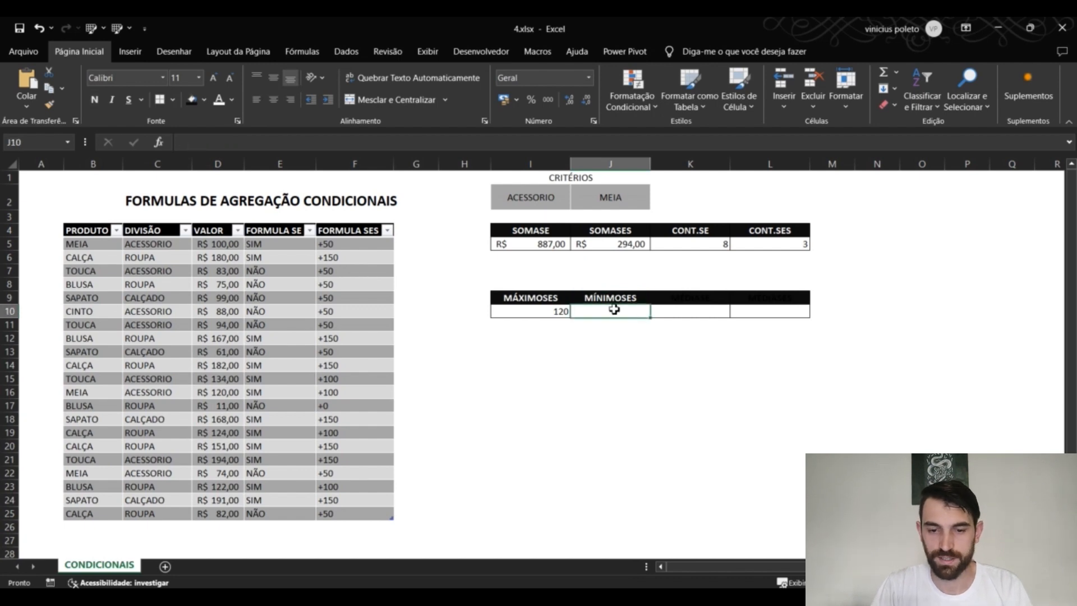
pyautogui.write('=MÍN')
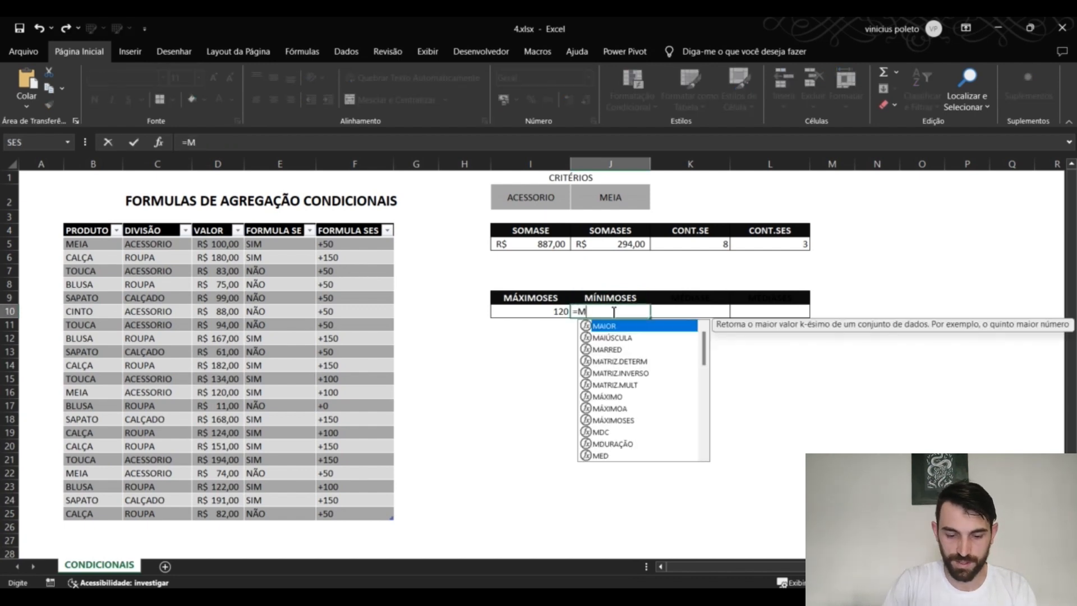
pyautogui.press('Down')
pyautogui.press('Down')
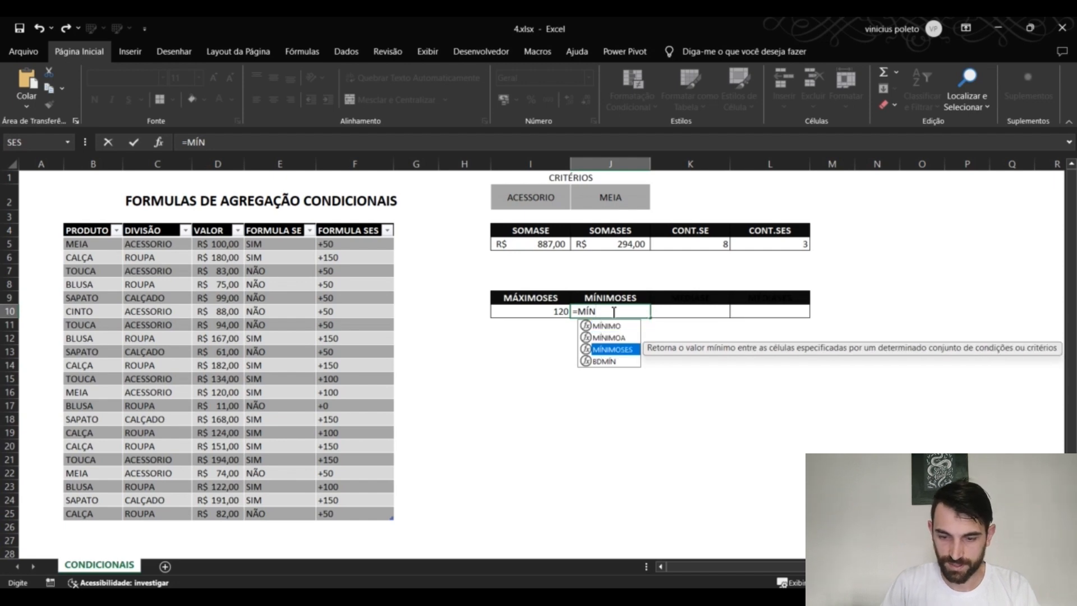
pyautogui.press('Tab')
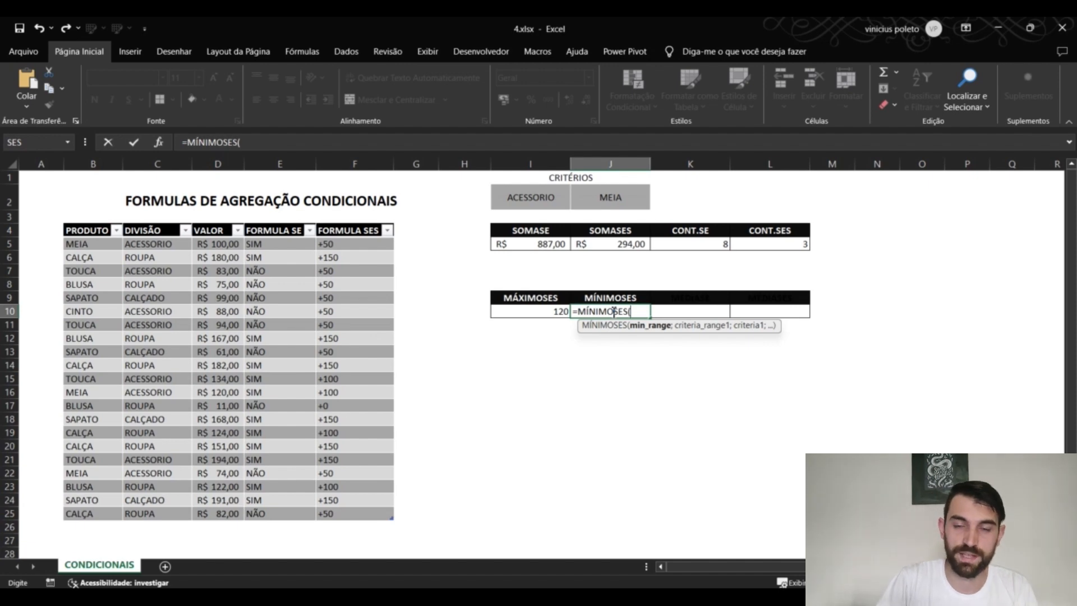
pyautogui.click(222, 225)
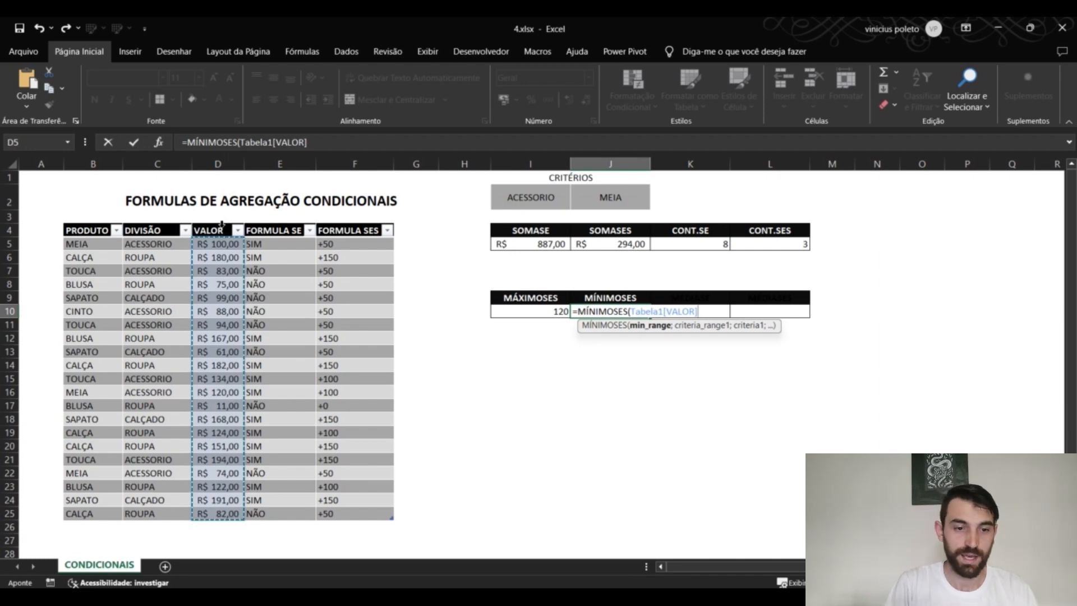
pyautogui.write(';')
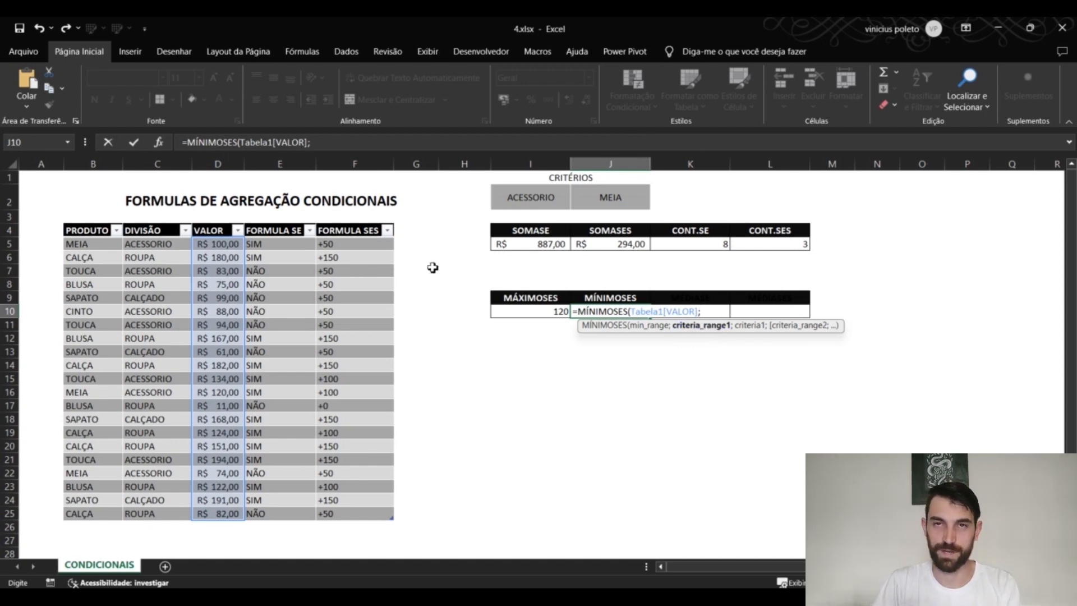
pyautogui.click(157, 223)
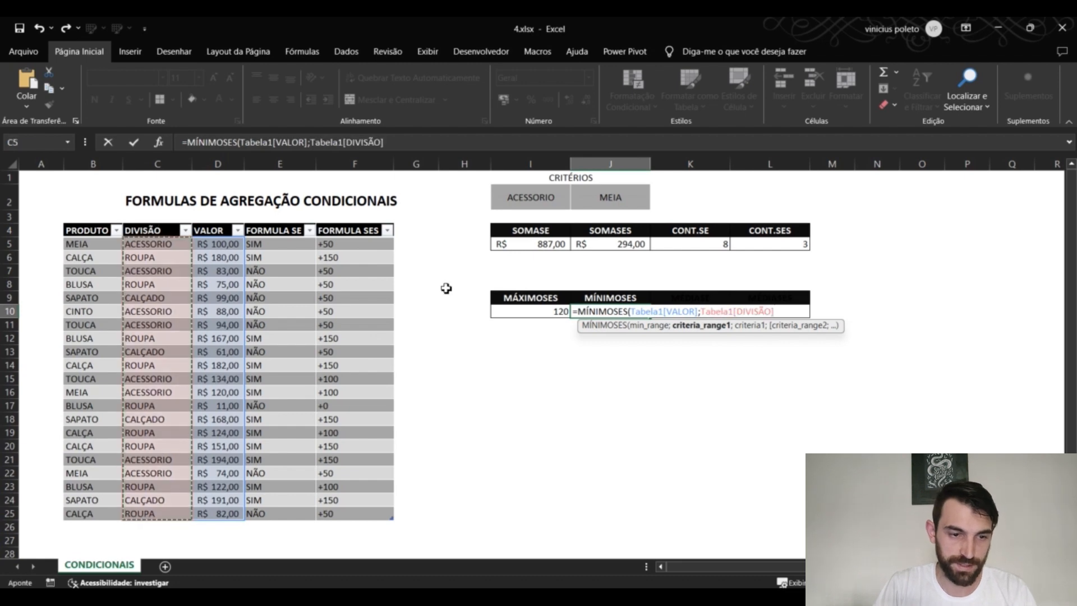
pyautogui.write(';')
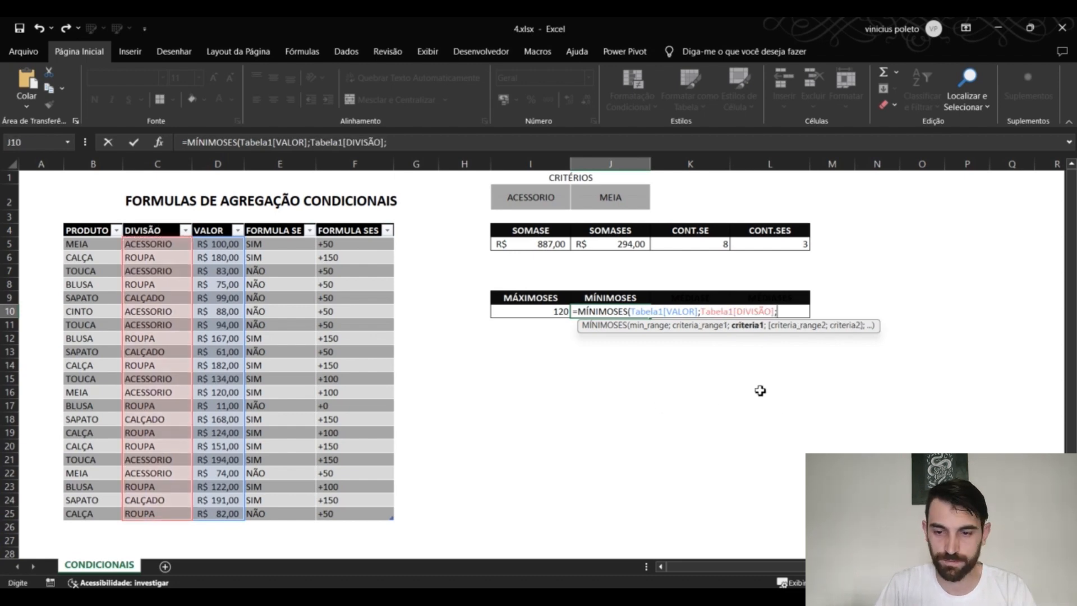
pyautogui.click(536, 196)
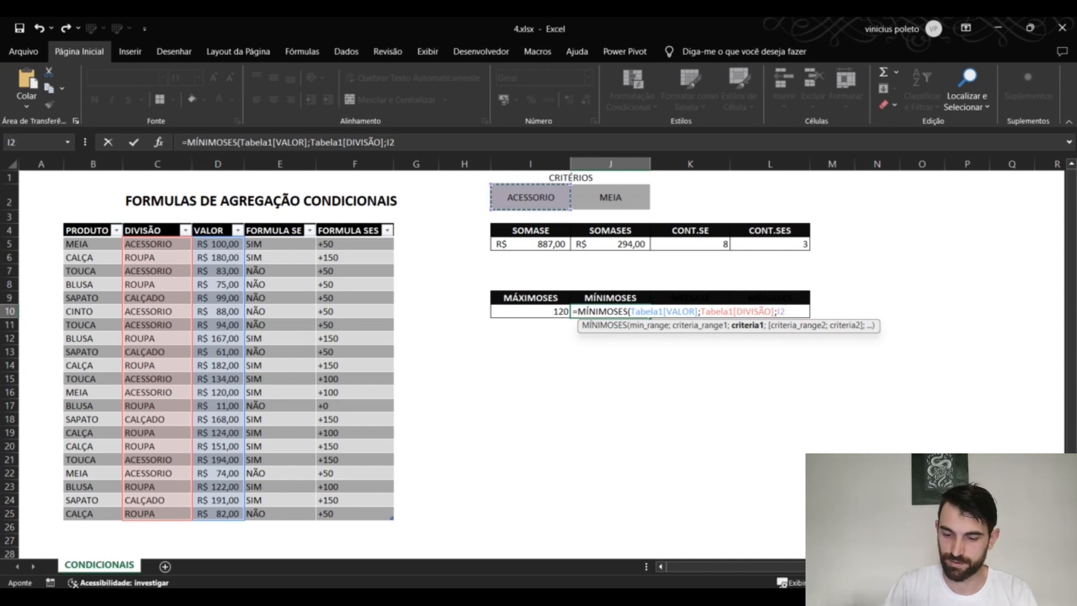
pyautogui.write(')')
pyautogui.press('Return')
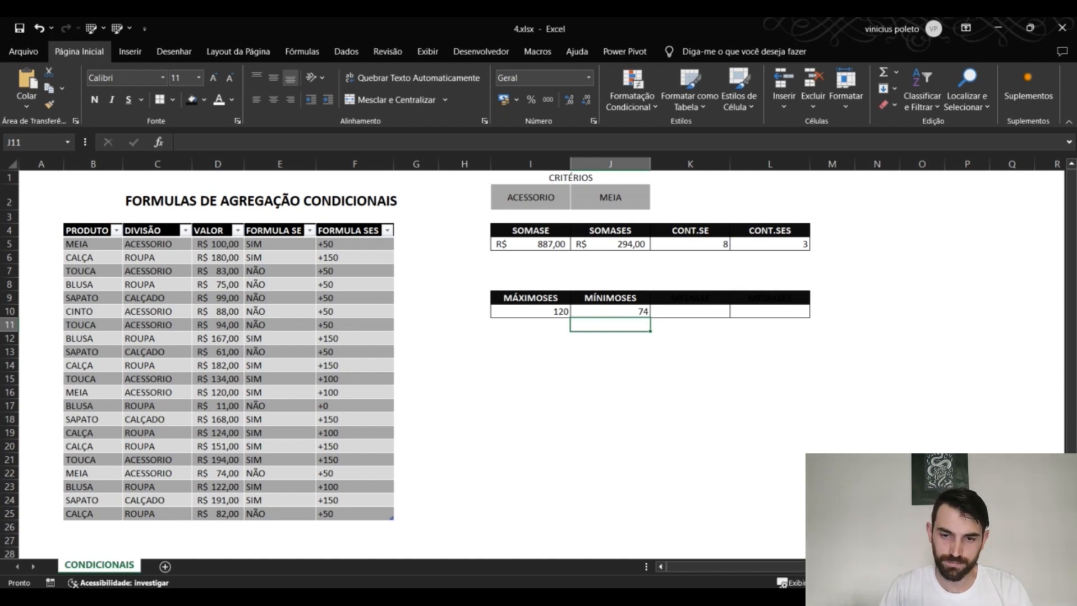
# Extend the MÍNIMOSES formula in J10 with a second criterion matching Tabela1[PRODUTO] to J2.
pyautogui.click(640, 312)
pyautogui.click(394, 141)
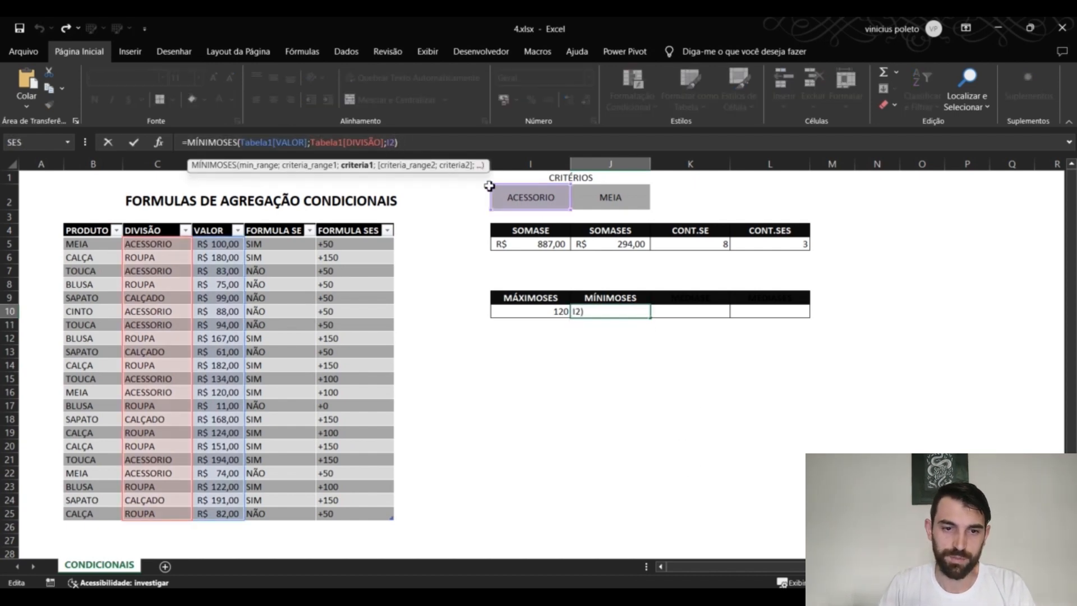
pyautogui.write(';')
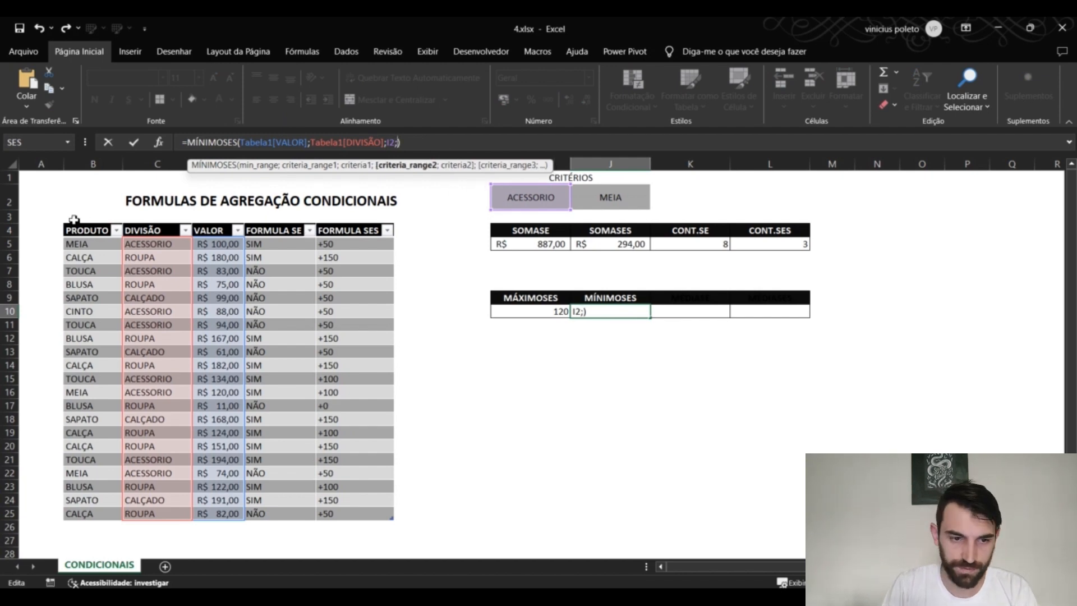
pyautogui.click(101, 225)
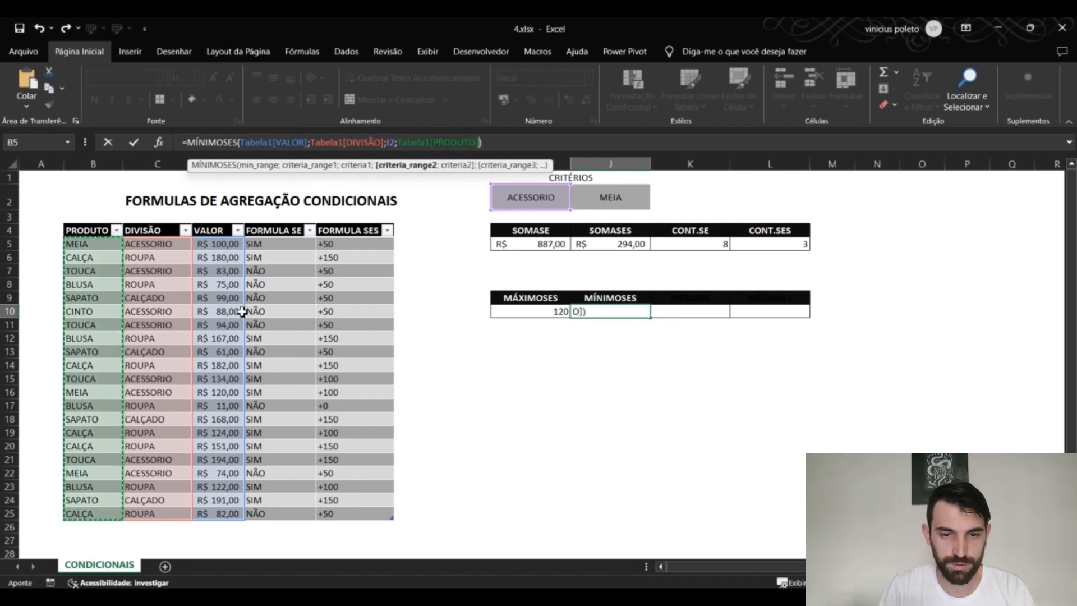
pyautogui.write(';')
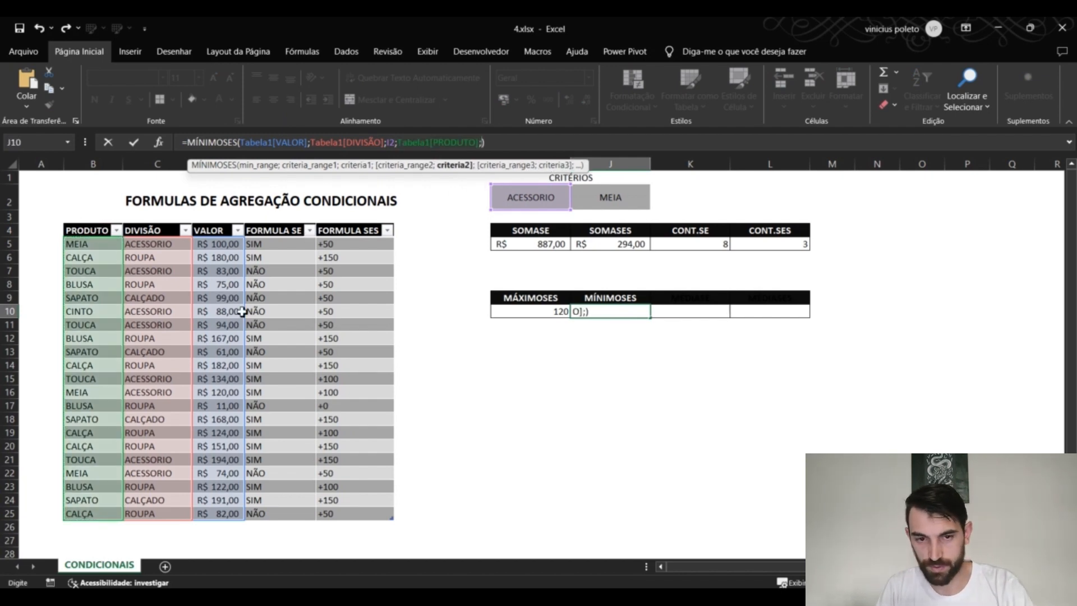
pyautogui.click(609, 195)
pyautogui.write(')')
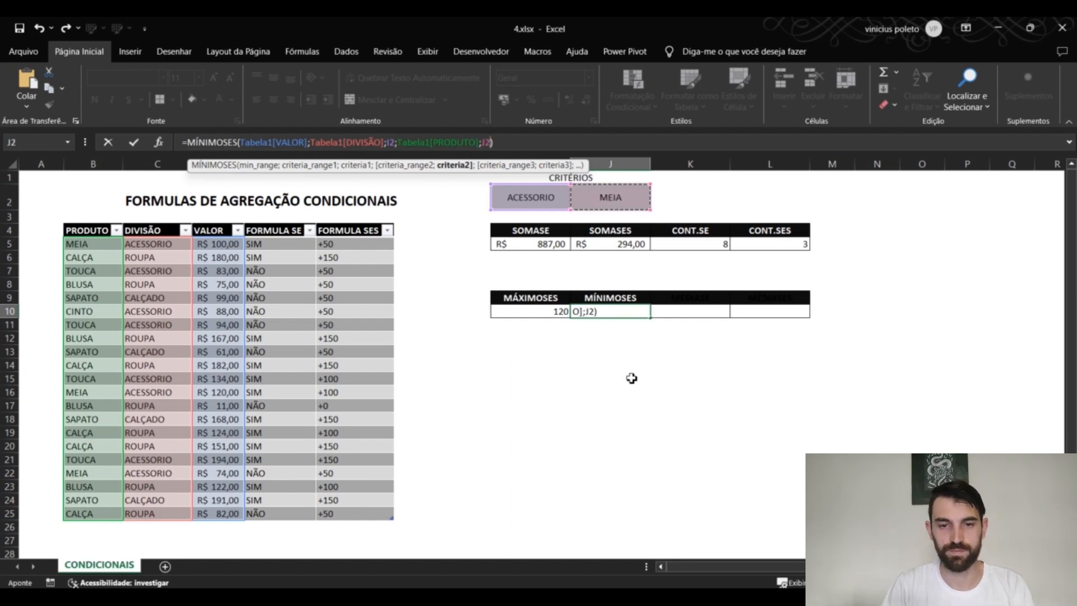
pyautogui.press('Return')
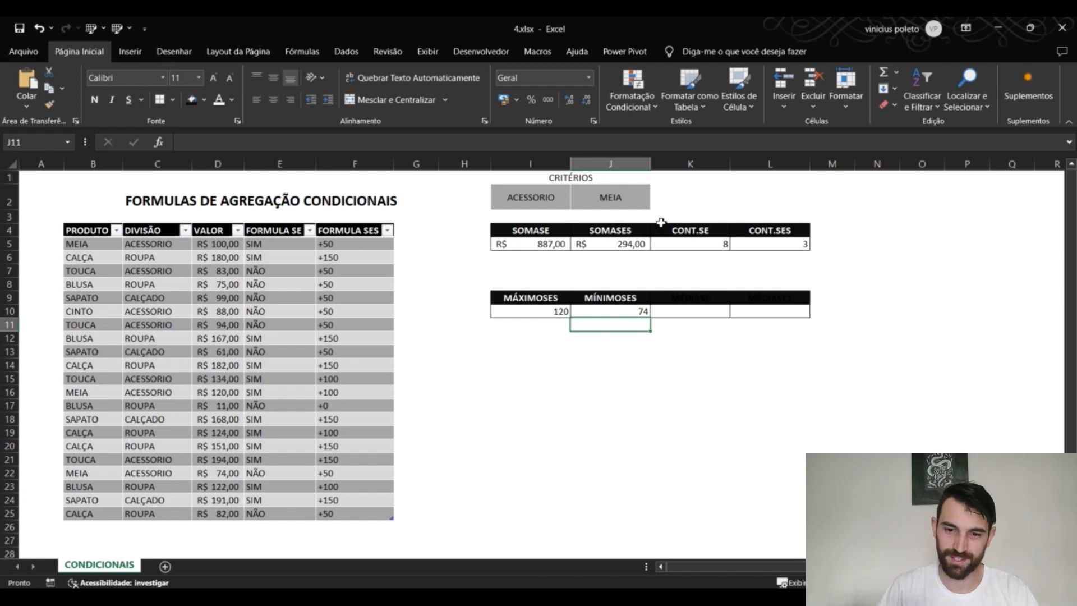
# Change the product criterion in J2 to TOUCA.
pyautogui.click(619, 201)
pyautogui.write('TOUCA')
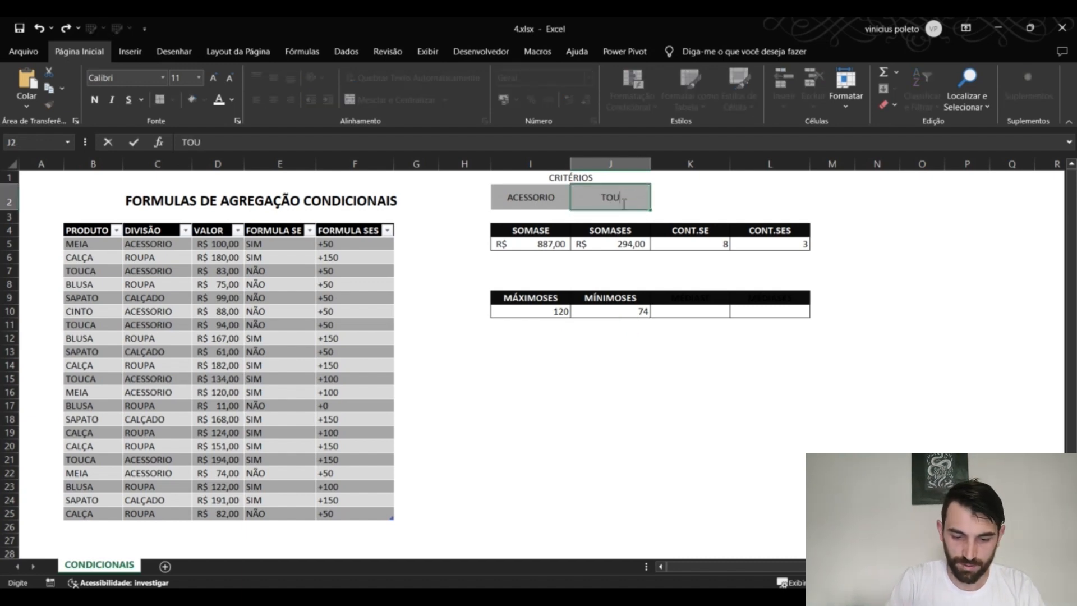
pyautogui.press('Return')
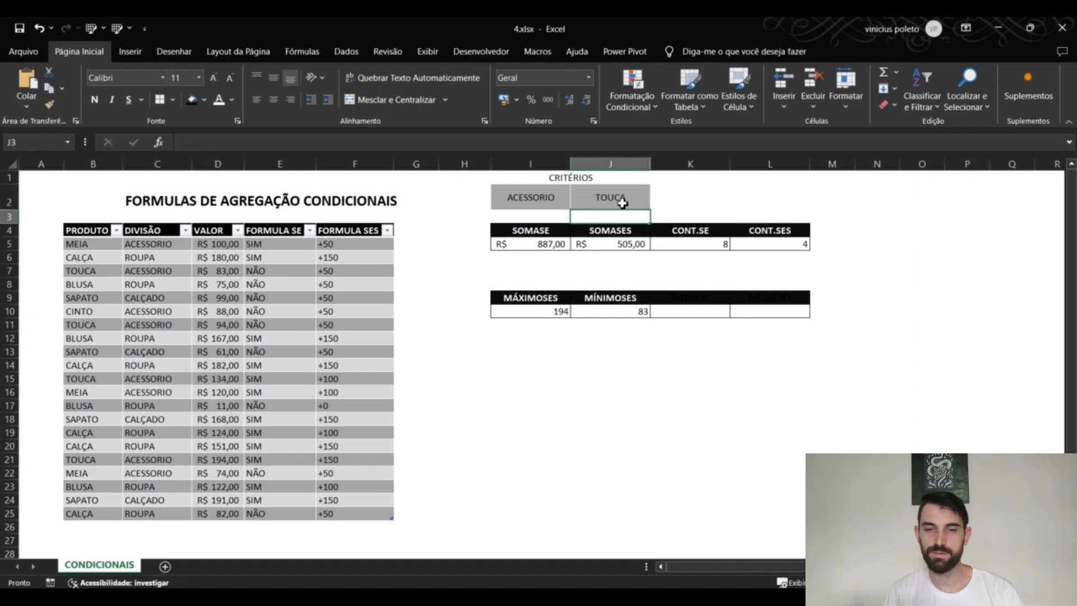
# Make the MÉDIASE header text in K9 white.
pyautogui.click(701, 299)
pyautogui.click(219, 100)
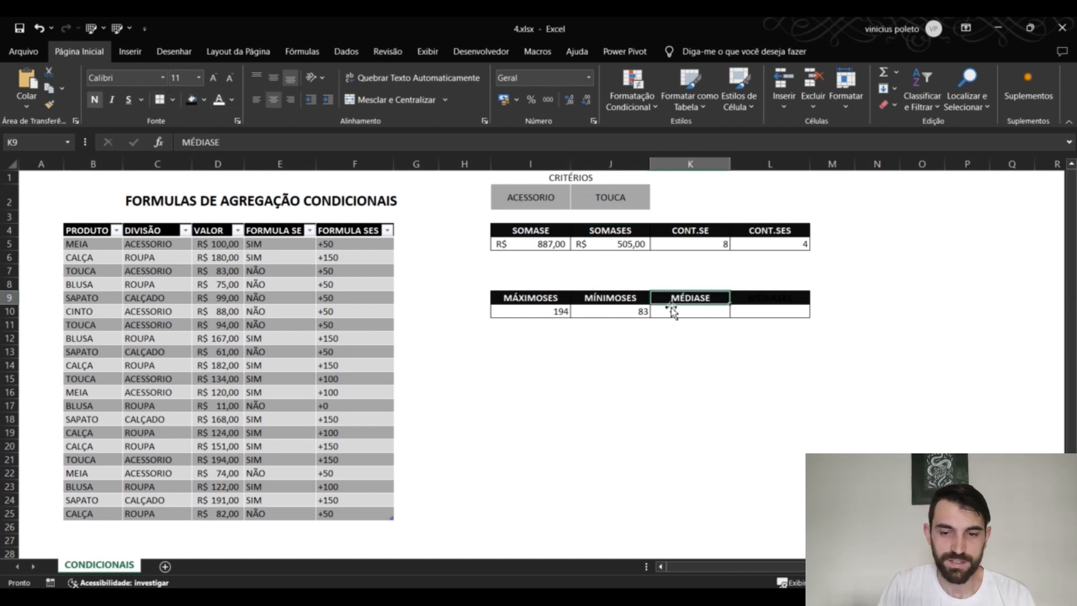
# Enter a MÉDIASE formula in K10 averaging Tabela1[VALOR] where Tabela1[DIVISÃO] matches the criterion in I2.
pyautogui.click(702, 312)
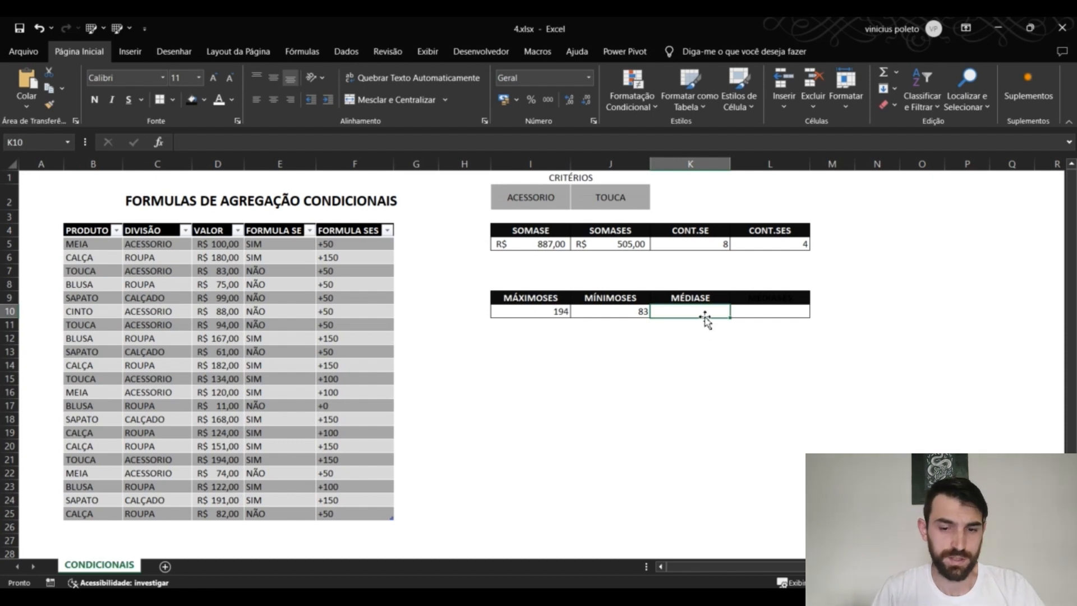
pyautogui.write('=')
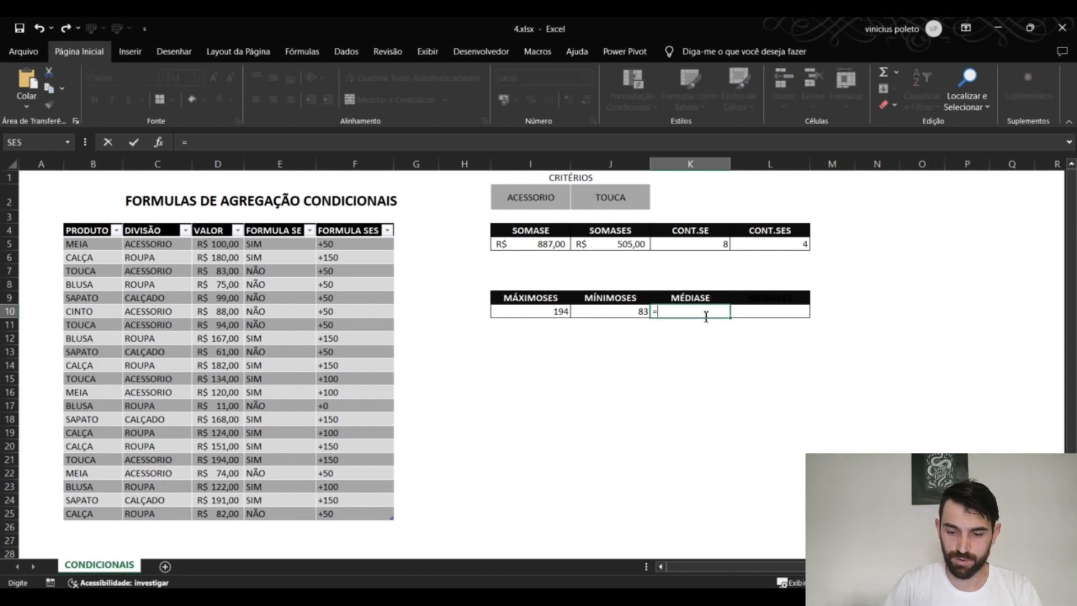
pyautogui.write('MÉDIA')
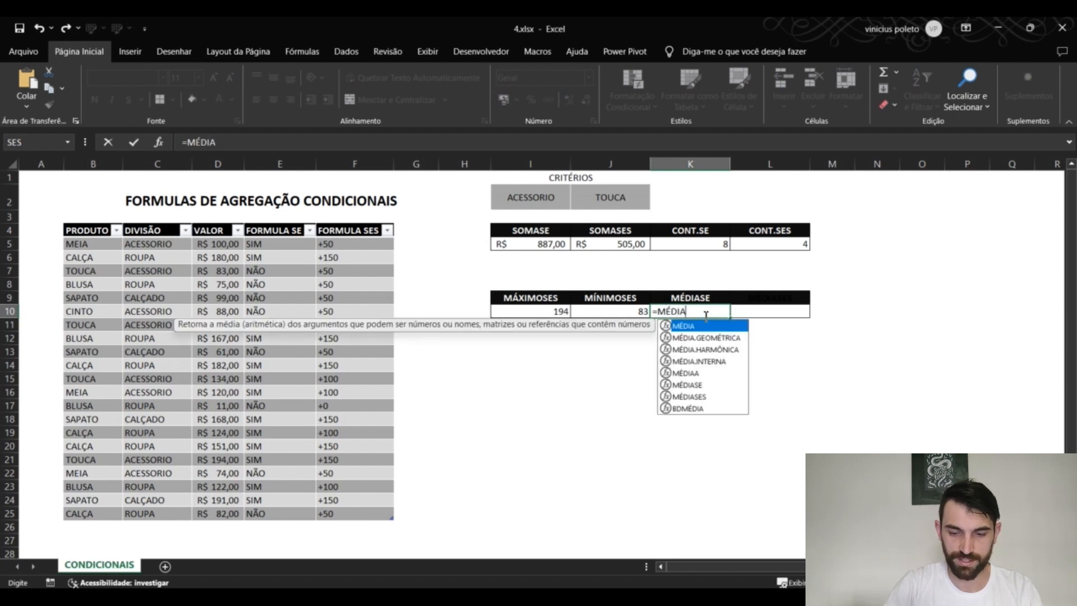
pyautogui.press('Down')
pyautogui.press('Down')
pyautogui.press('Down')
pyautogui.press('Down')
pyautogui.press('Down')
pyautogui.press('Tab')
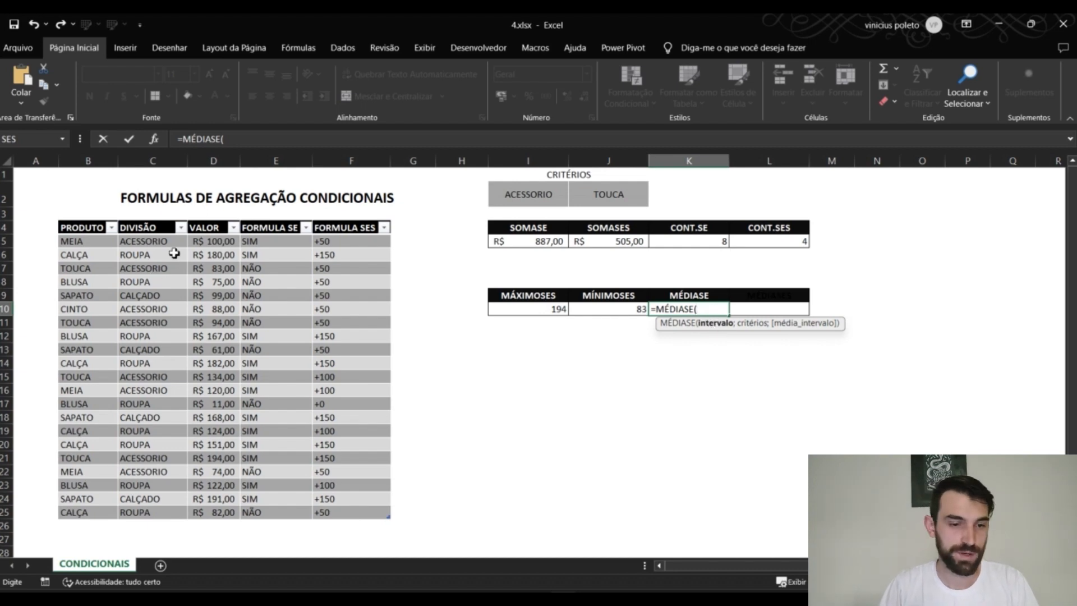
pyautogui.click(147, 223)
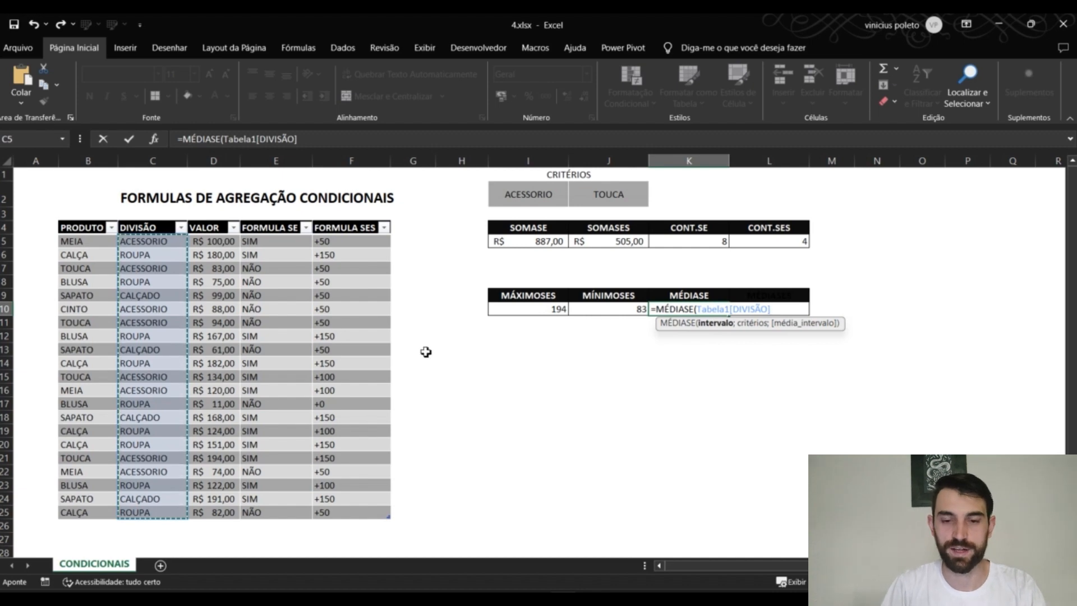
pyautogui.write(';')
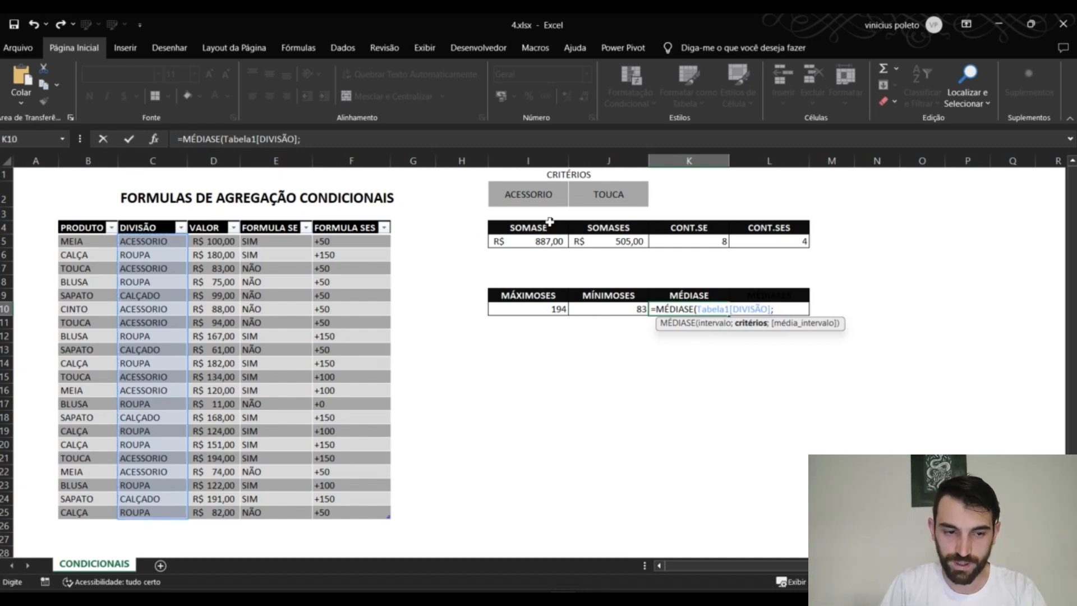
pyautogui.click(543, 196)
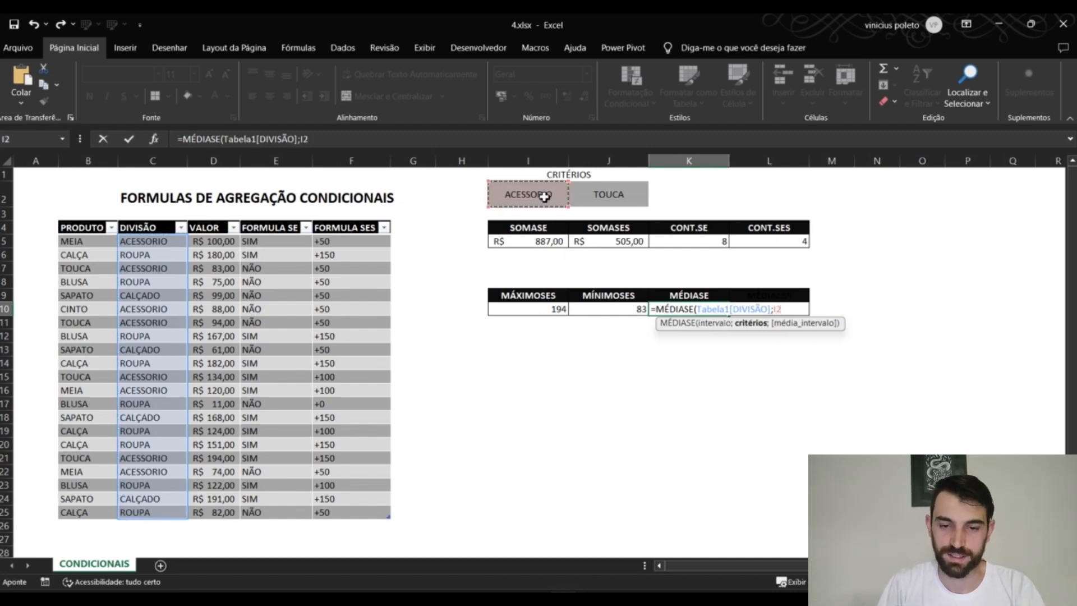
pyautogui.write(';')
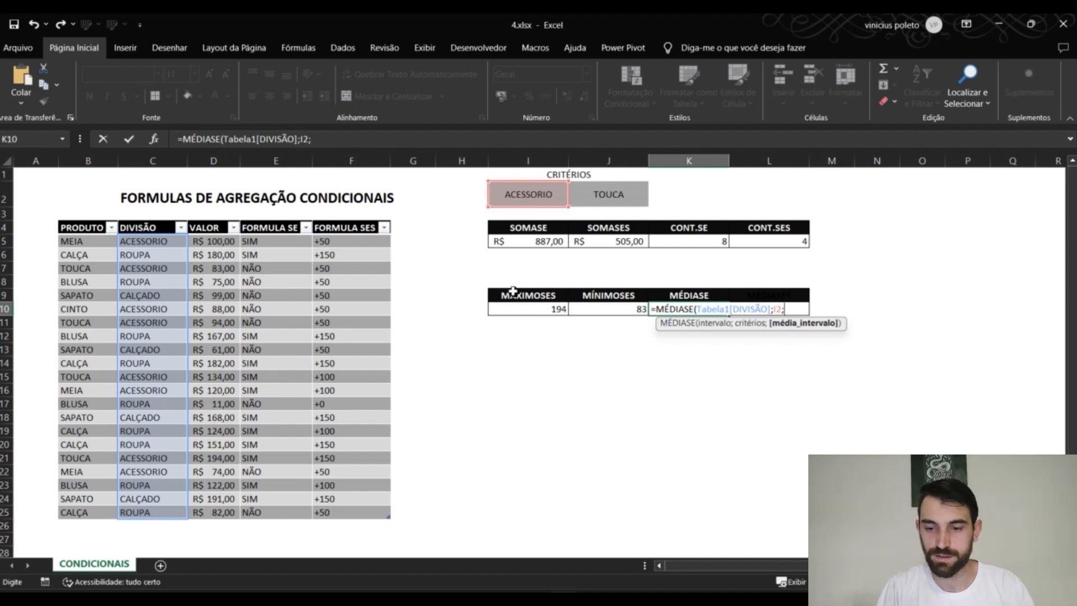
pyautogui.click(225, 224)
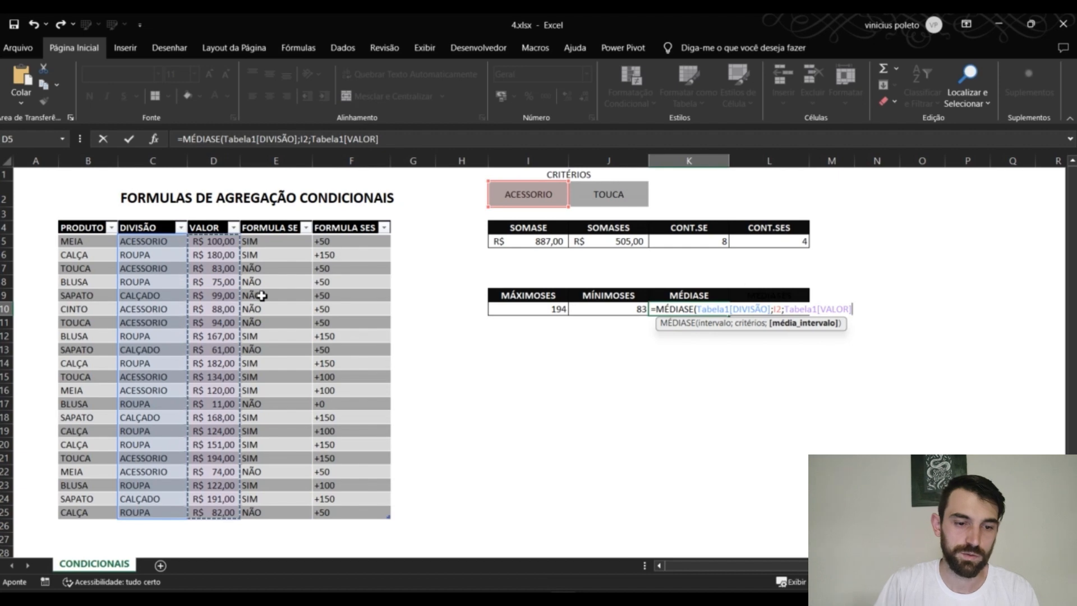
pyautogui.write(')')
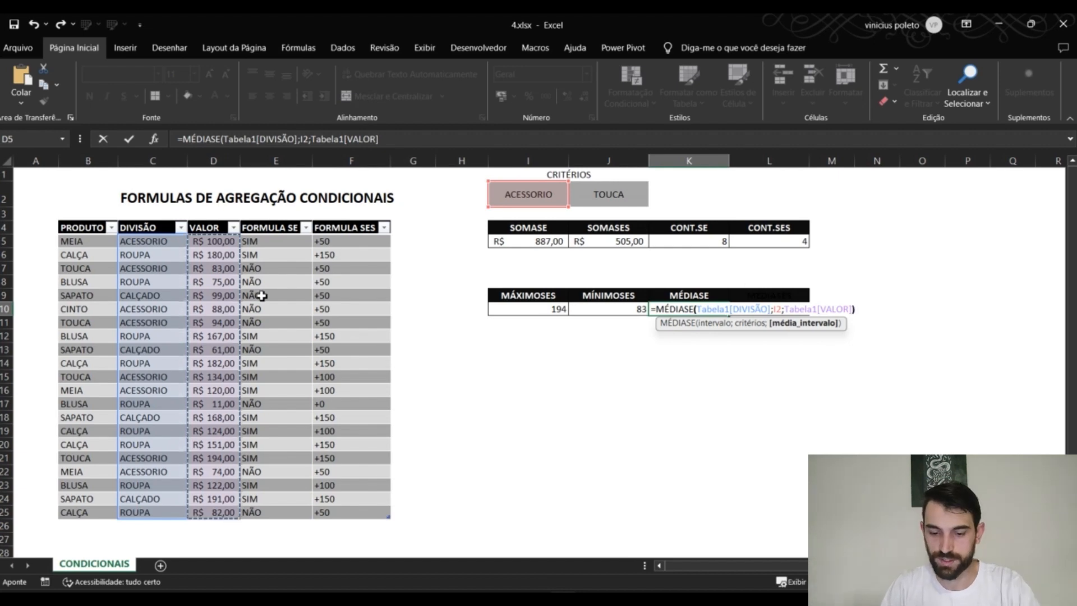
pyautogui.press('Return')
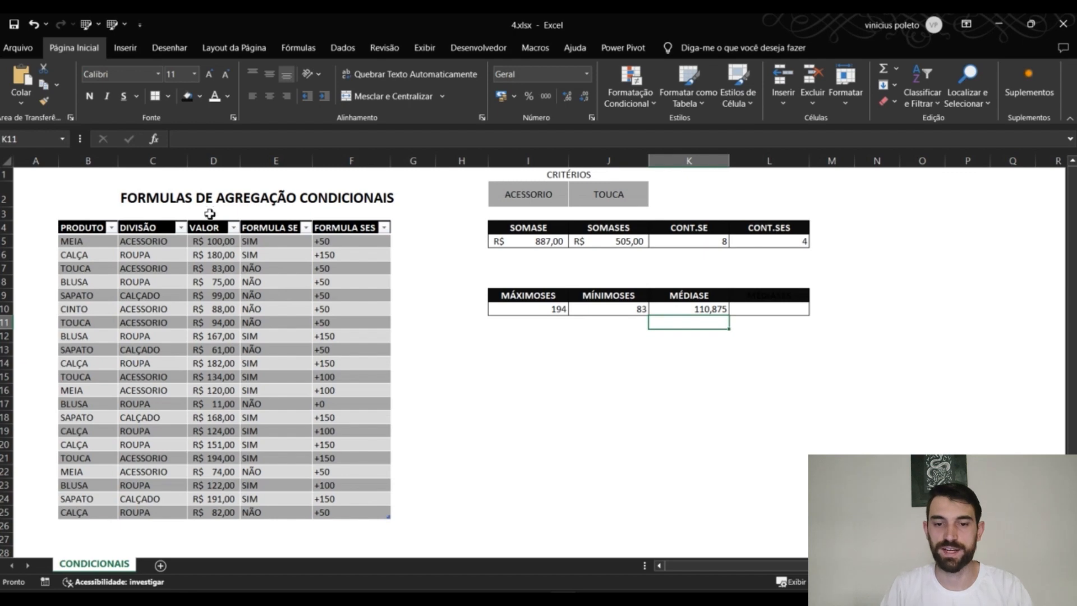
# Make the MÉDIASES header text in L9 white.
pyautogui.click(560, 200)
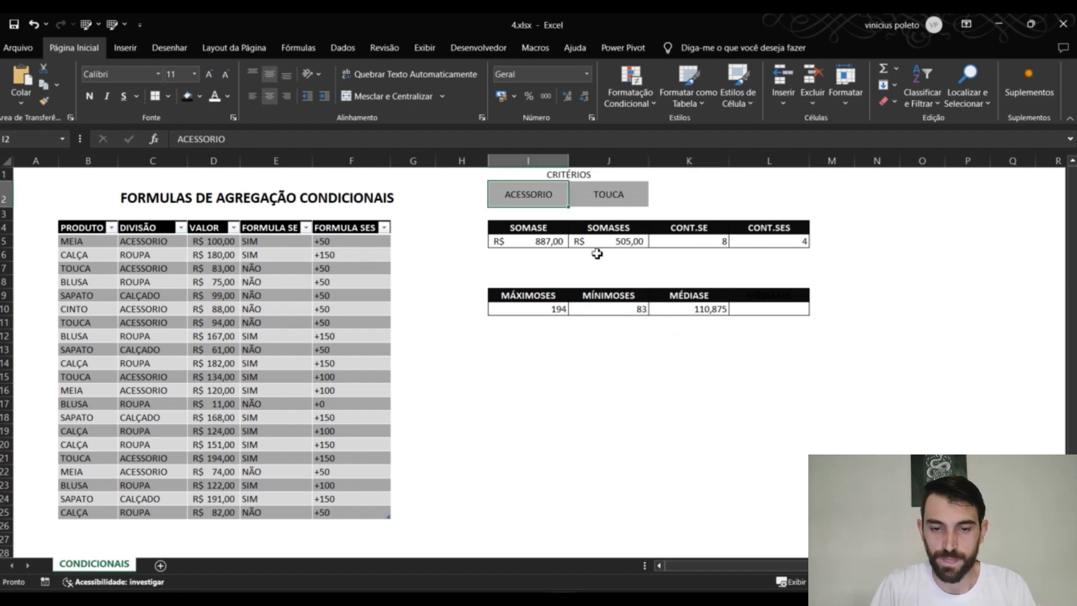
pyautogui.click(769, 296)
pyautogui.click(214, 96)
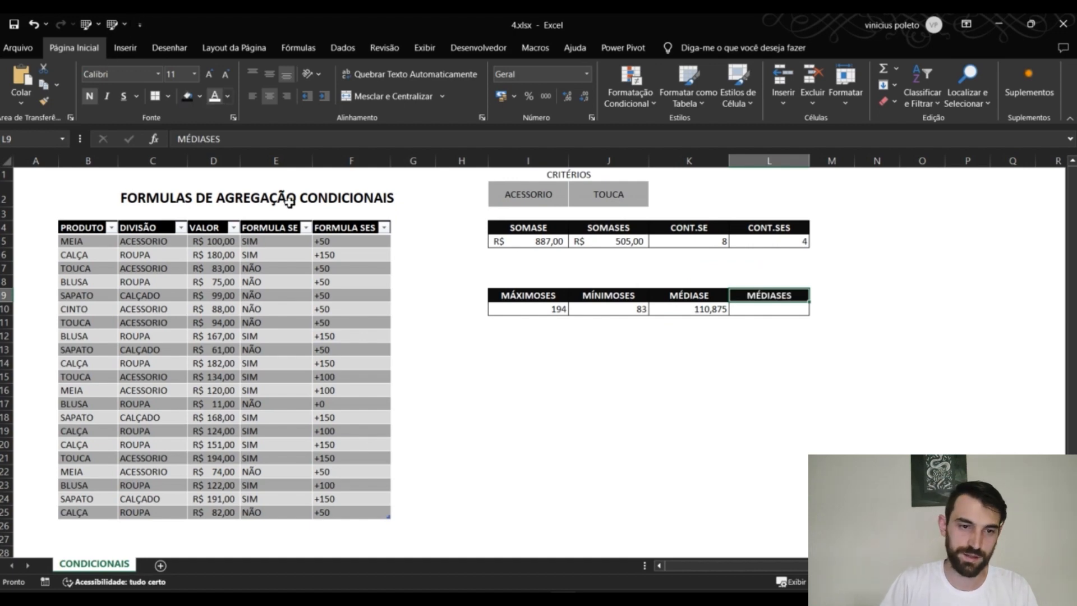
# Start a MÉDIASES formula in L10 averaging Tabela1[VALOR], with Tabela1[DIVISÃO] matching I2 as the first criterion.
pyautogui.click(760, 310)
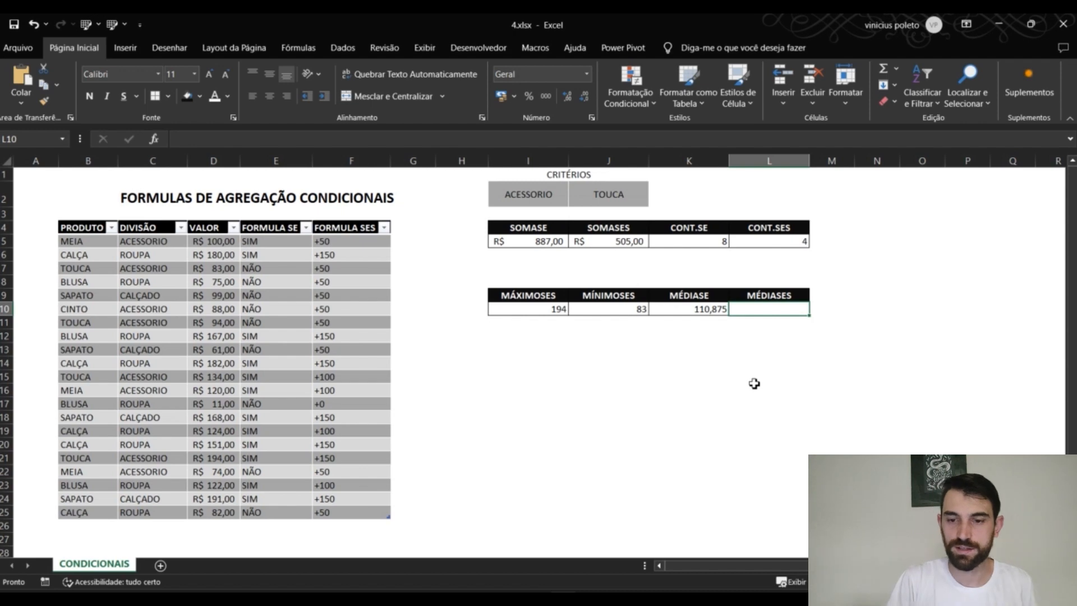
pyautogui.write('=média')
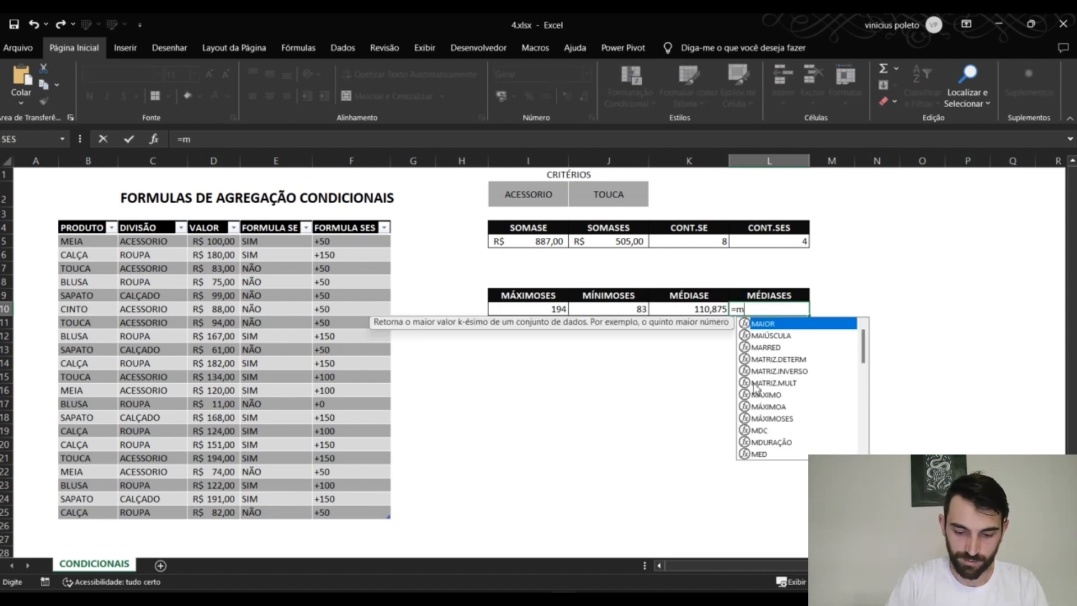
pyautogui.press('Down')
pyautogui.press('Down')
pyautogui.press('Down')
pyautogui.press('Down')
pyautogui.press('Down')
pyautogui.press('Down')
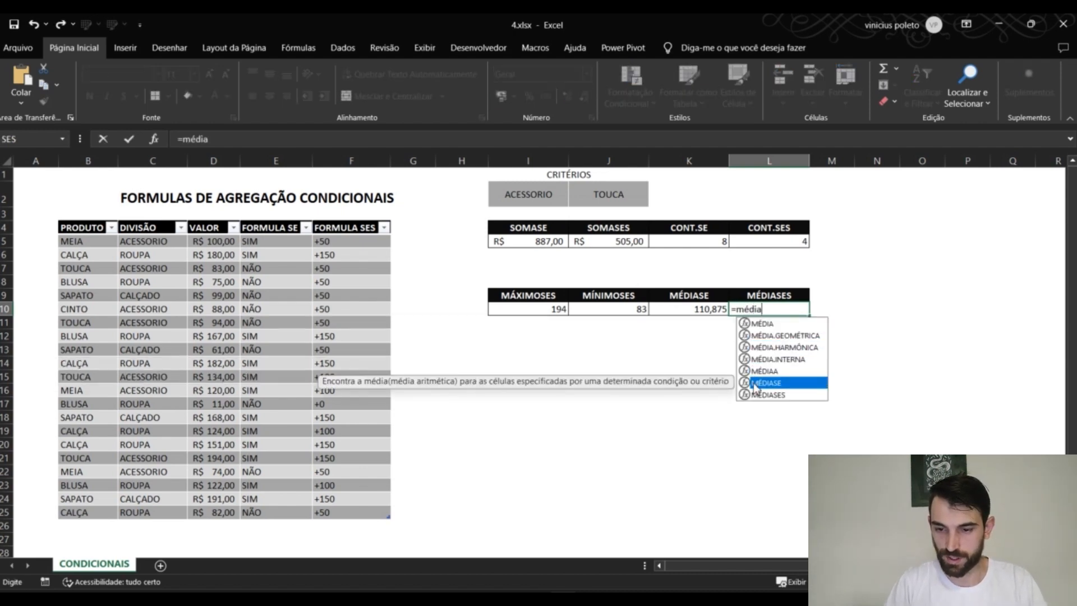
pyautogui.press('Tab')
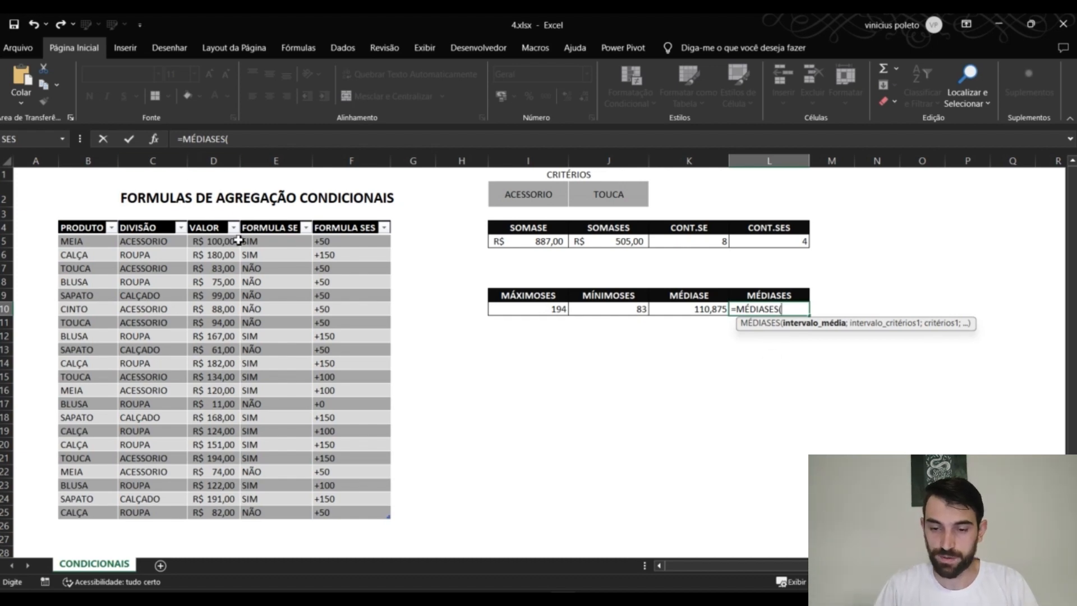
pyautogui.click(208, 224)
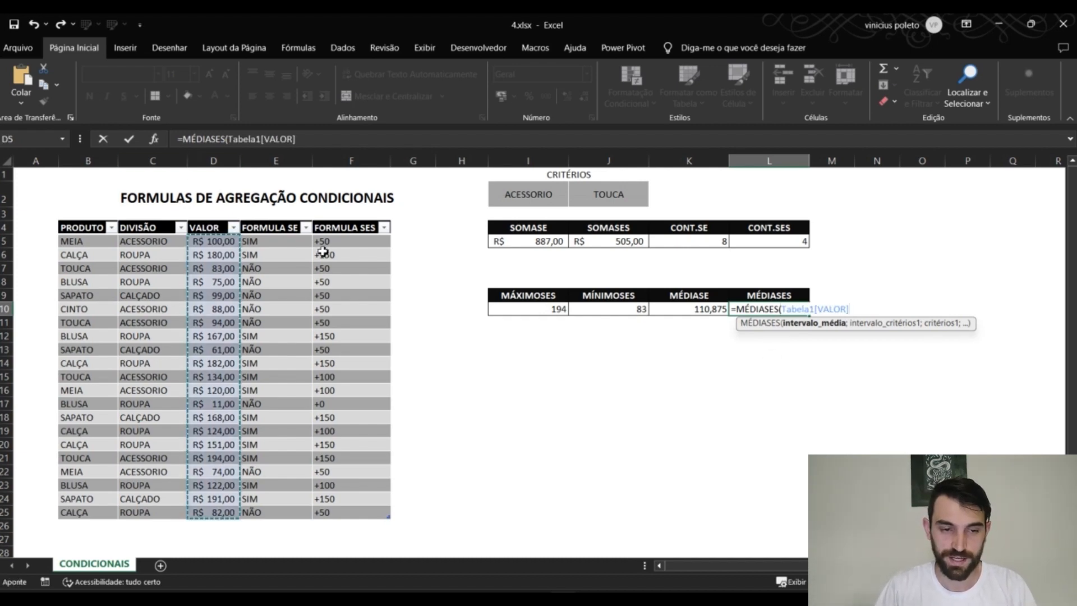
pyautogui.write(';')
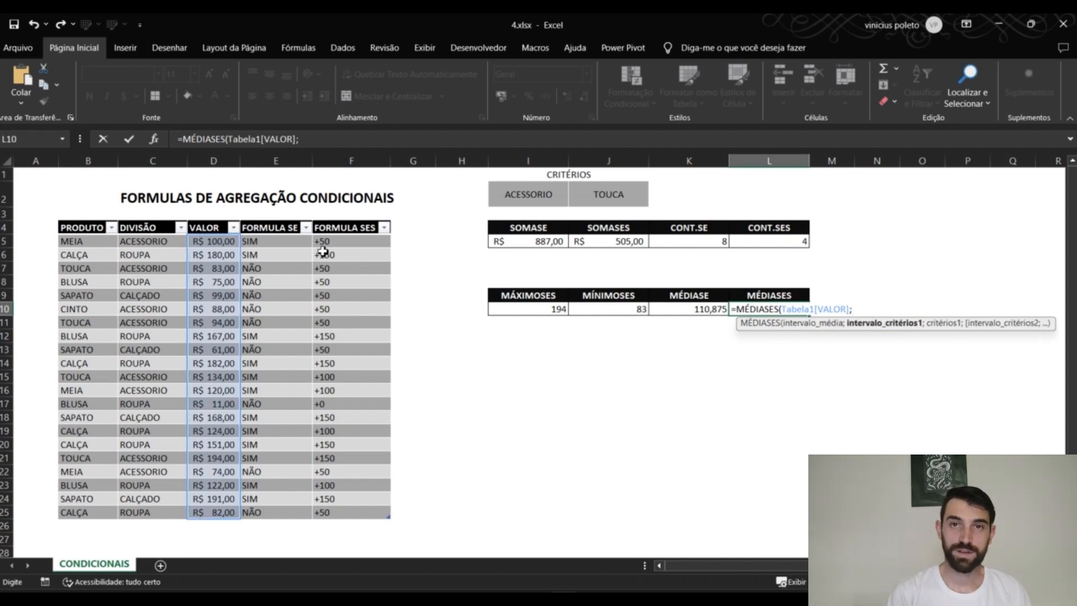
pyautogui.click(152, 222)
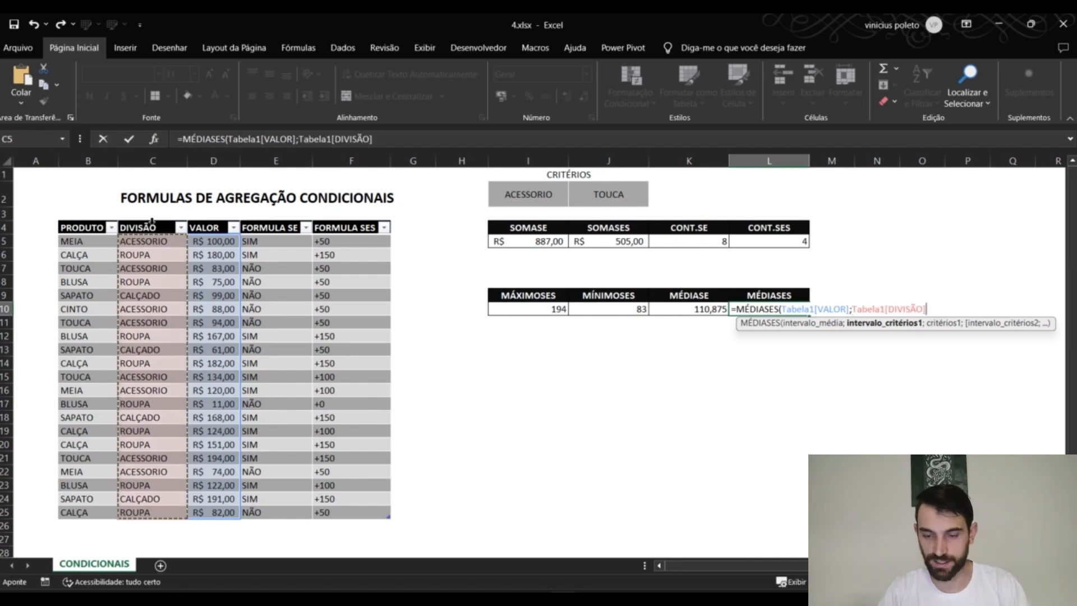
pyautogui.write(';')
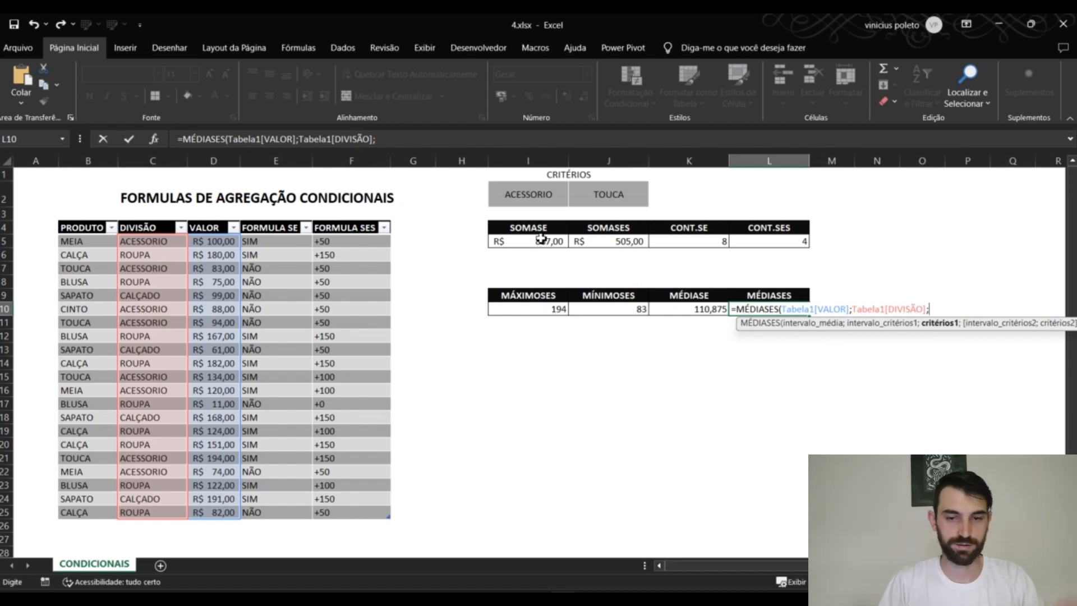
pyautogui.click(532, 203)
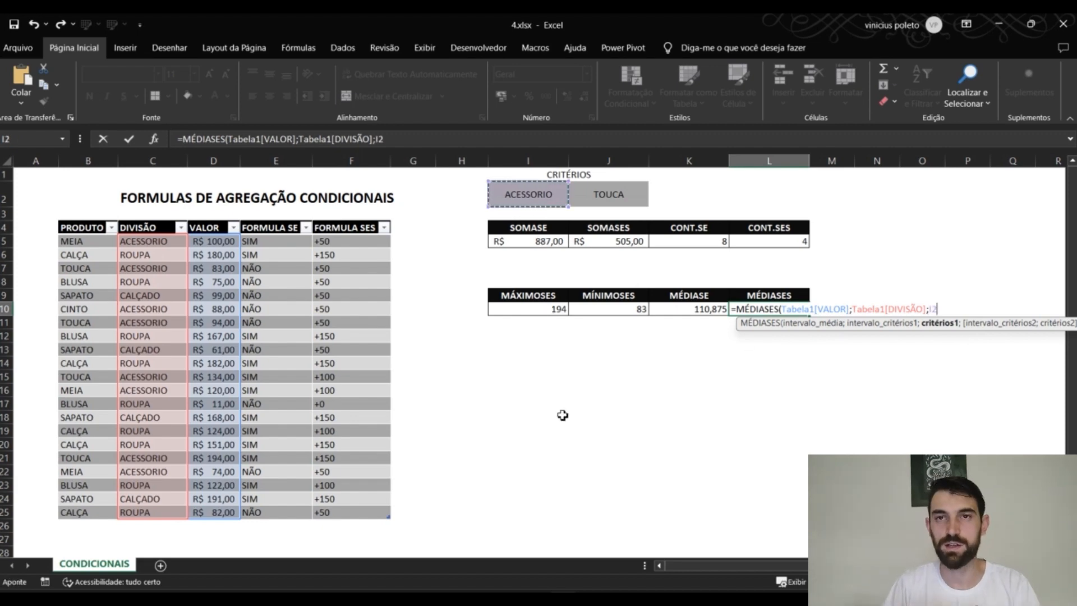
# Complete the MÉDIASES formula in L10 with a second criterion matching Tabela1[PRODUTO] to J2.
pyautogui.write(';')
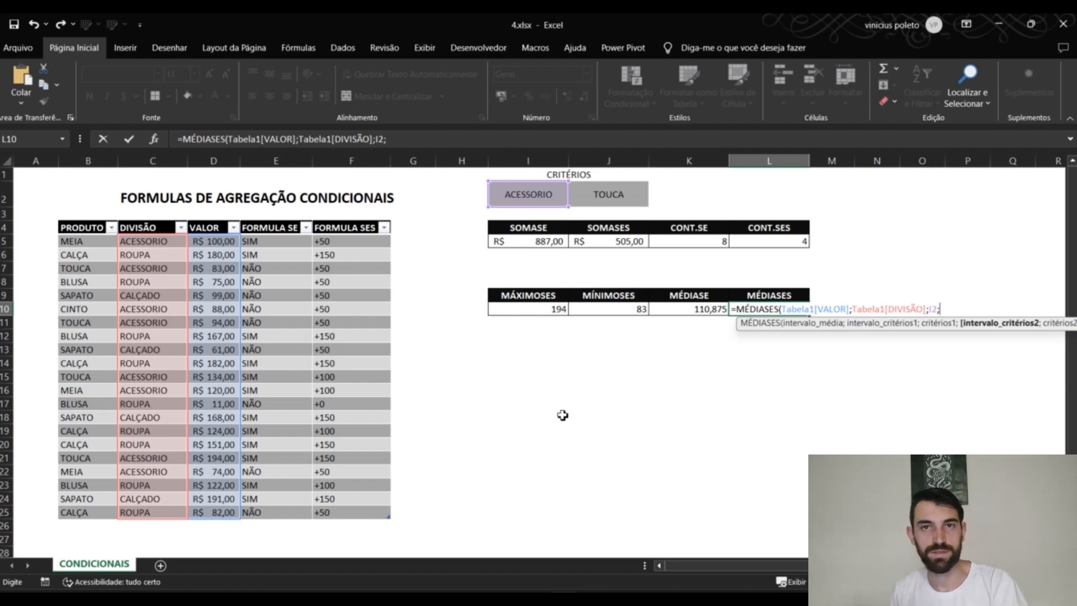
pyautogui.click(87, 223)
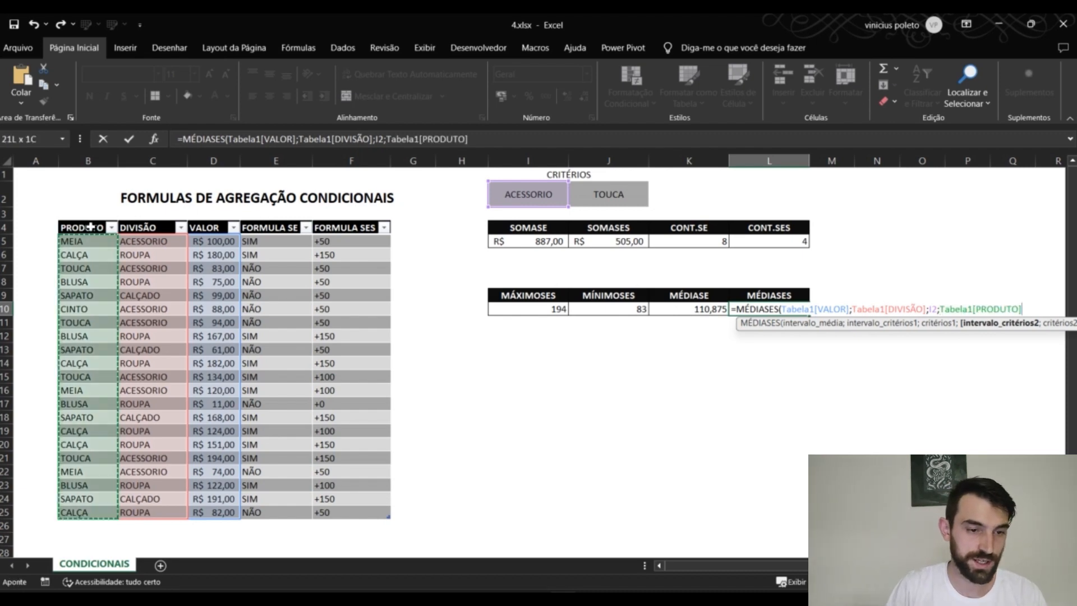
pyautogui.write(';')
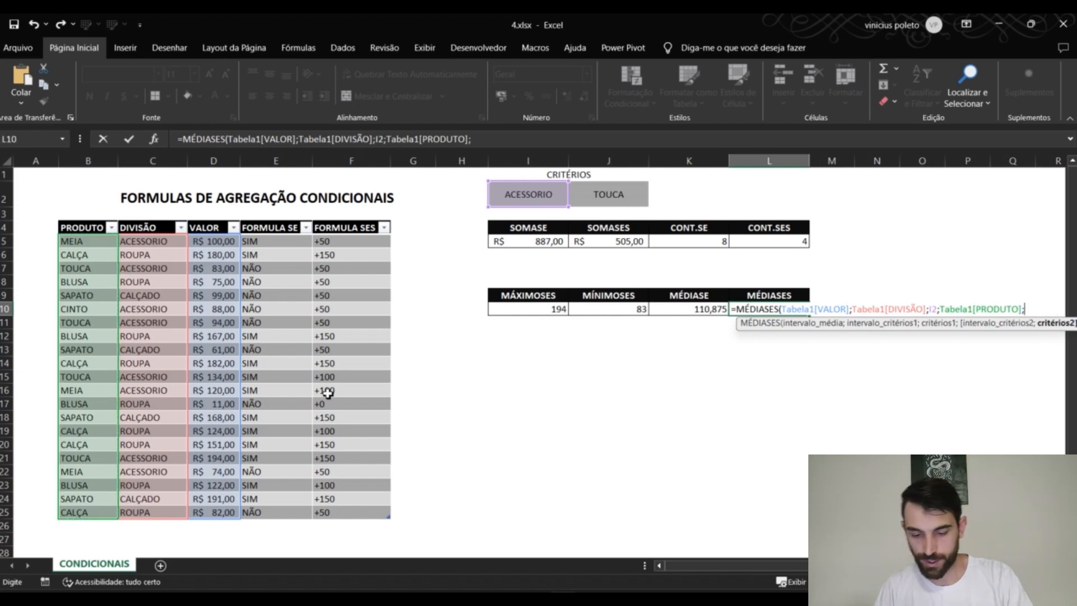
pyautogui.click(611, 196)
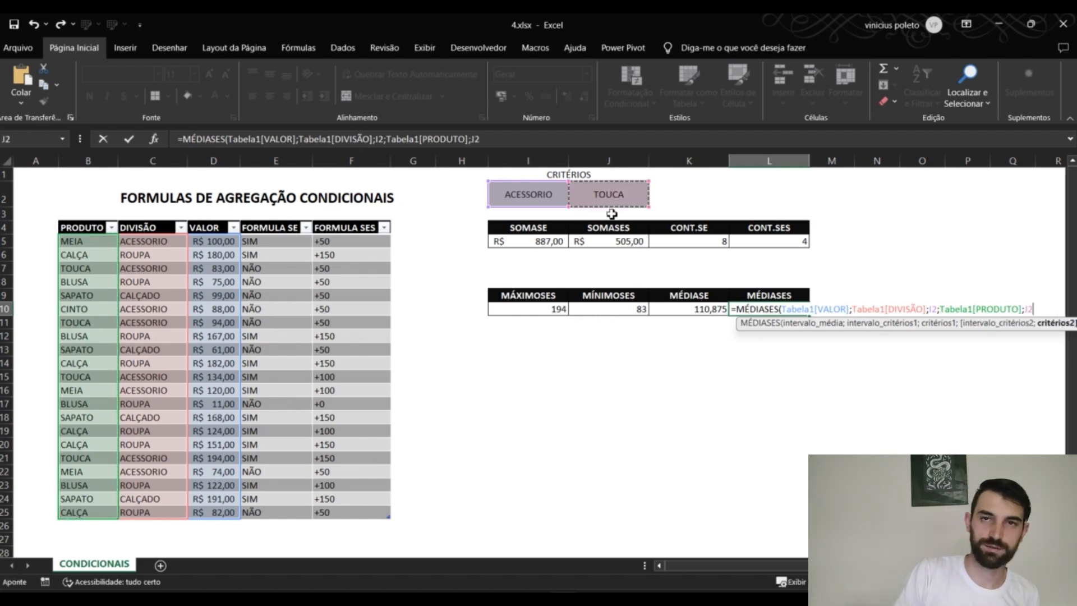
pyautogui.write(')')
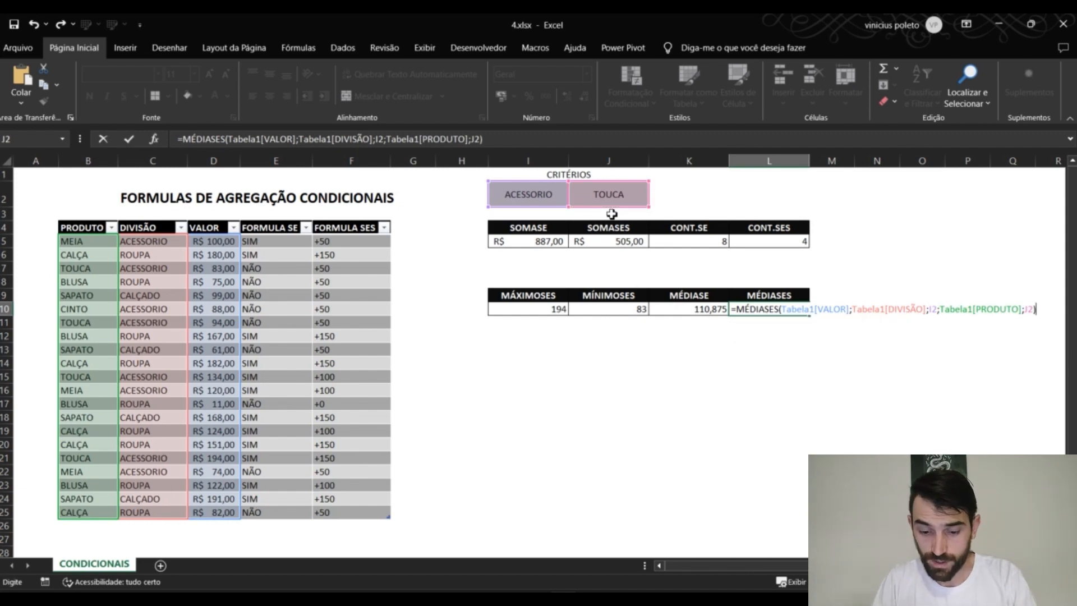
pyautogui.press('Return')
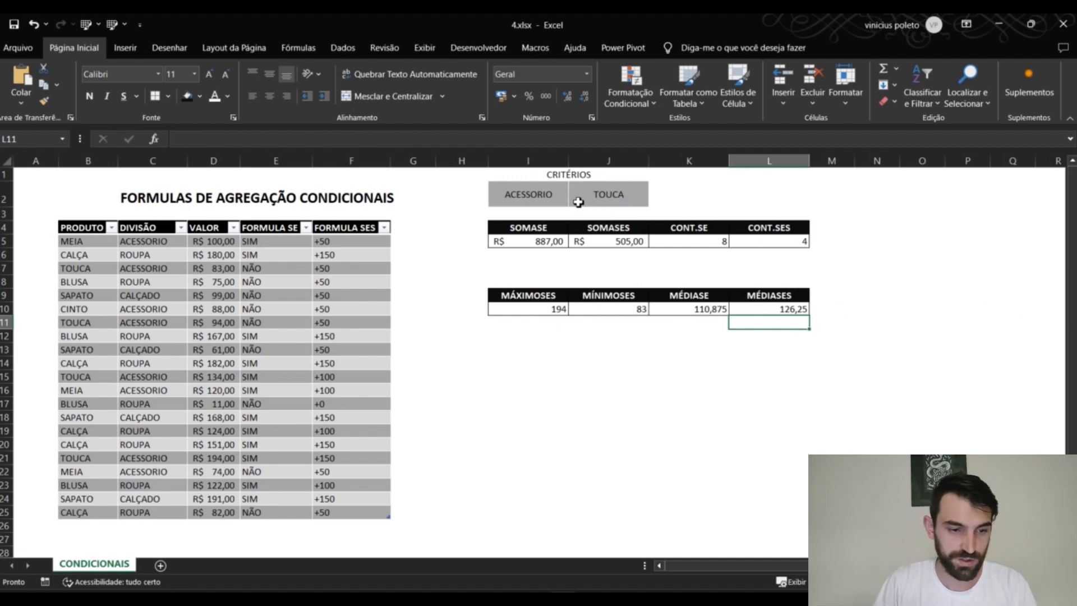
# Change the division criterion in I2 to CALÇADO and the product criterion in J2 to SAPATO.
pyautogui.click(557, 197)
pyautogui.write('claç')
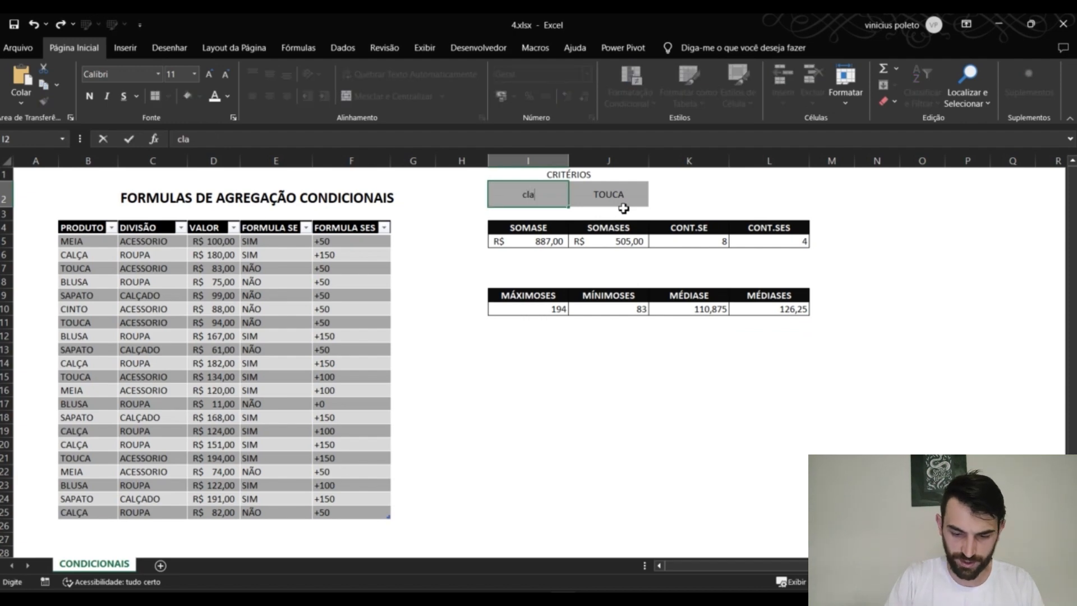
pyautogui.press('BackSpace')
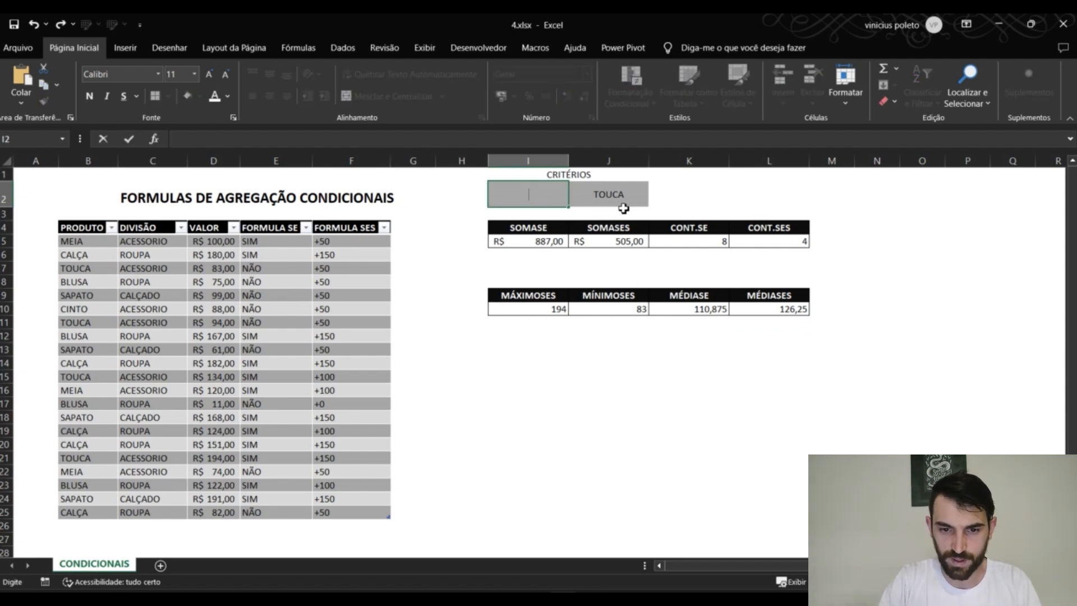
pyautogui.write('CALÇADO')
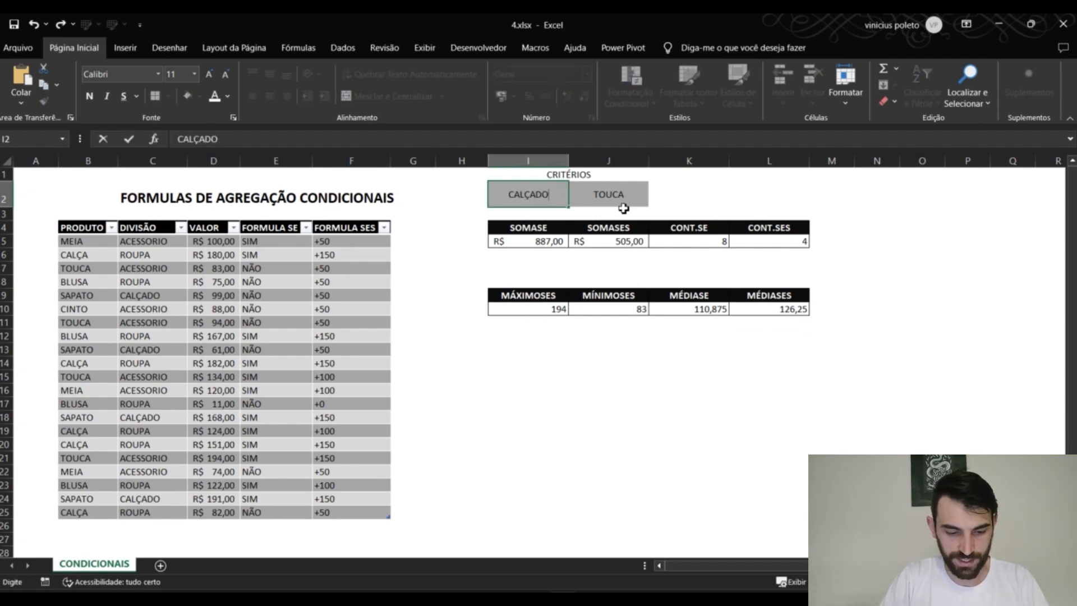
pyautogui.press('Tab')
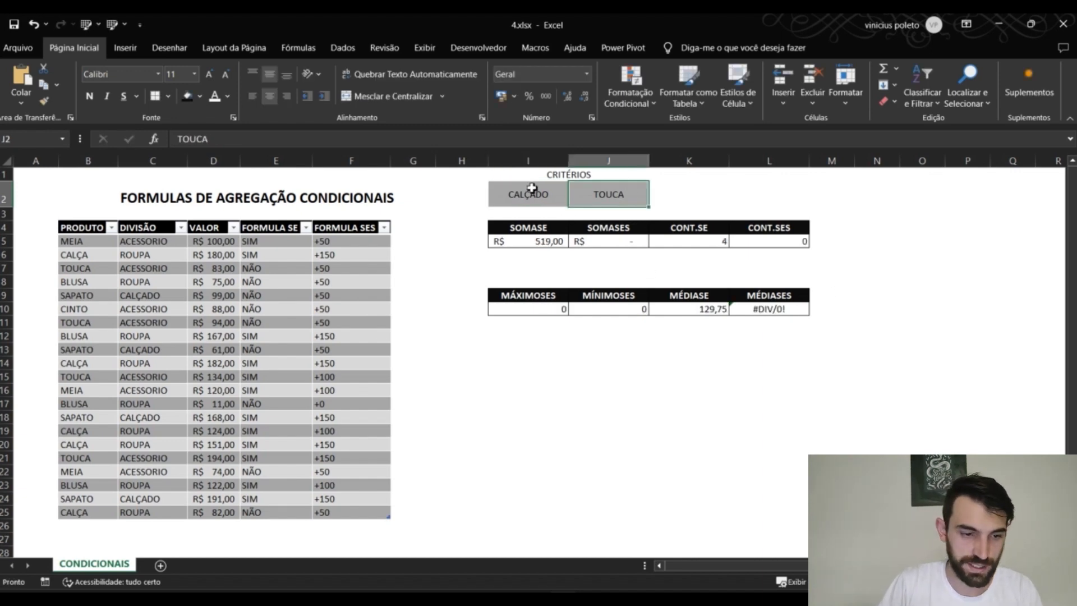
pyautogui.write('S')
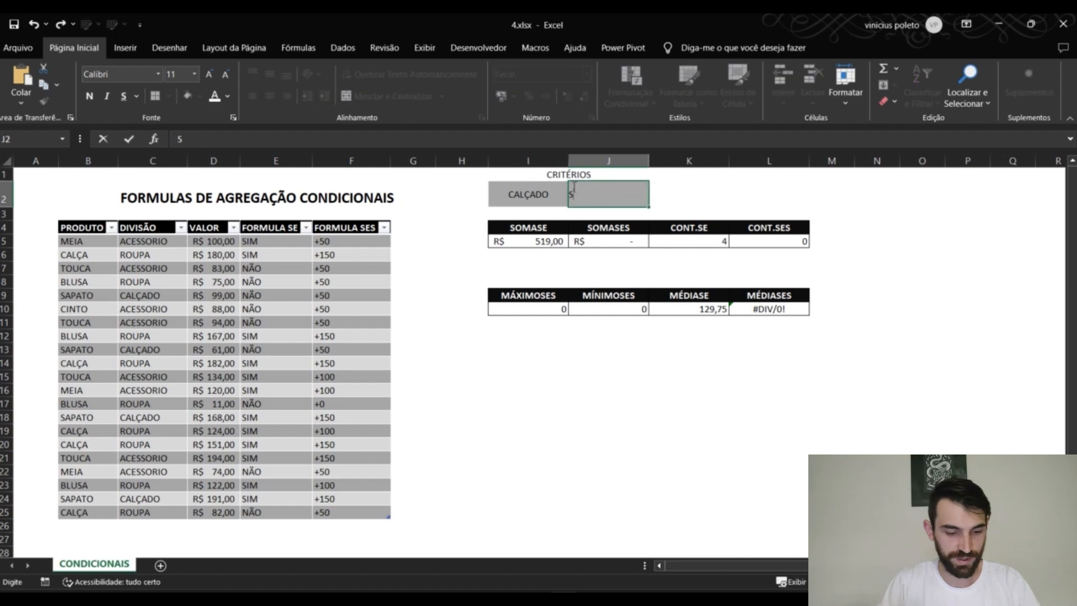
pyautogui.write('APAT')
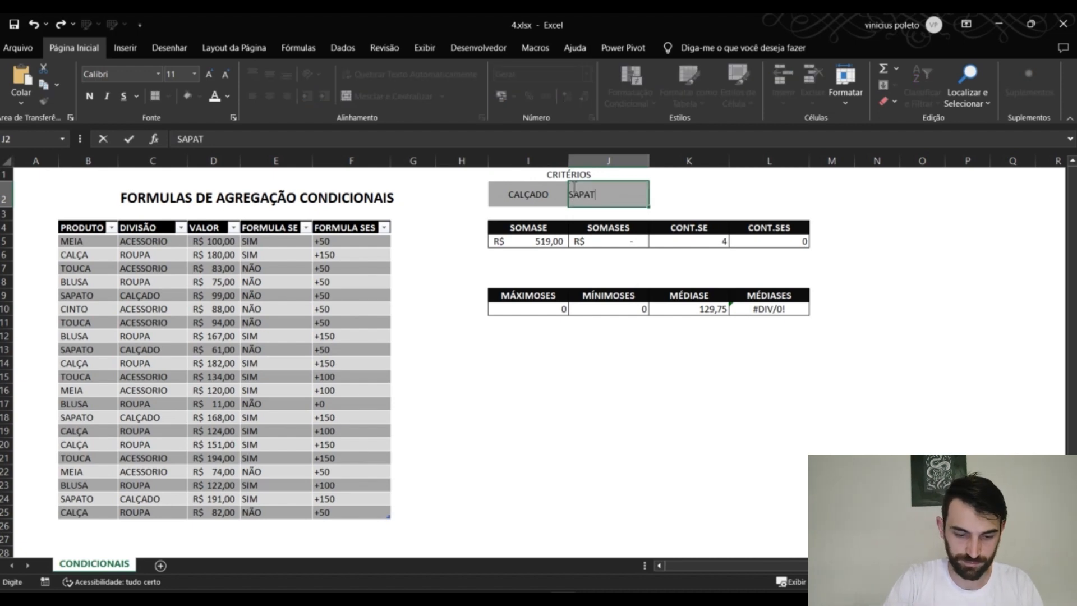
pyautogui.write('O')
pyautogui.press('Return')
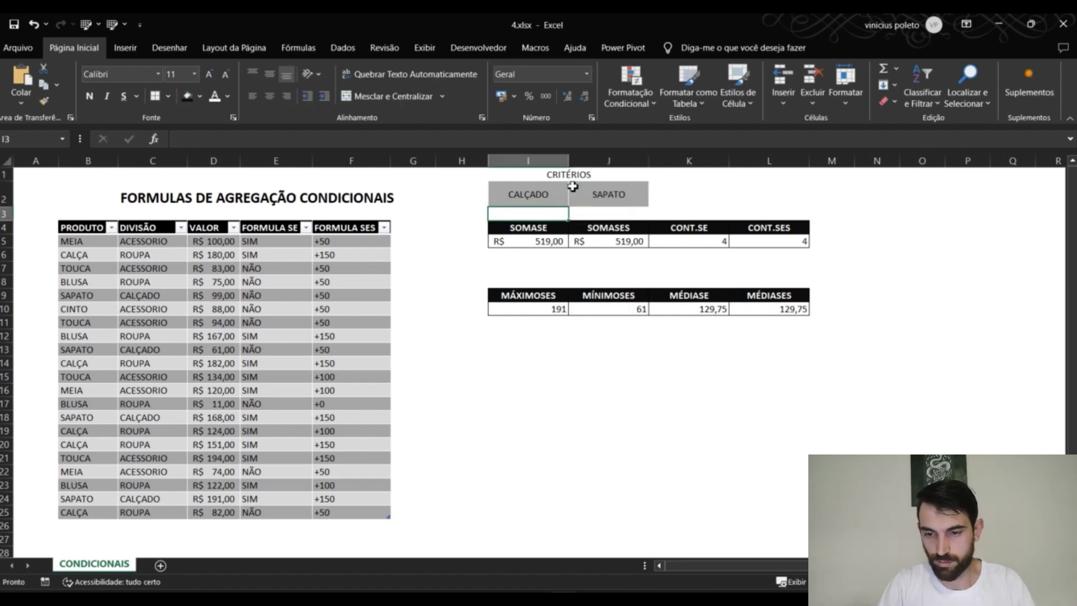